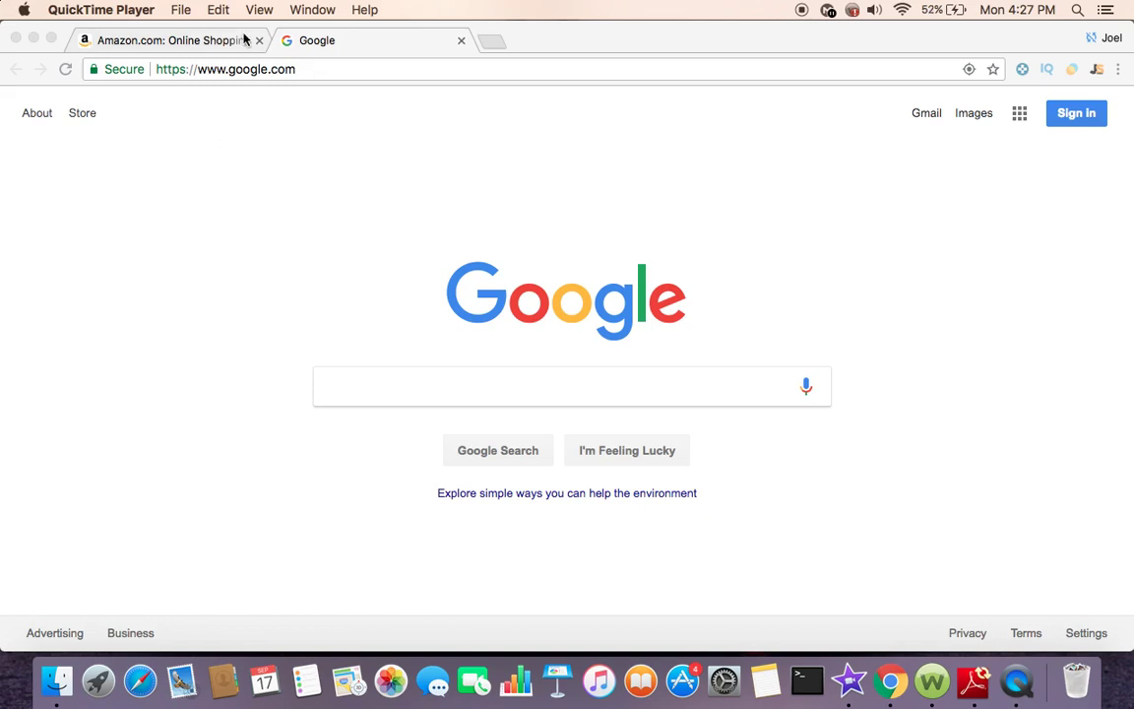
# - Search Google for "amazon hot new releases" and open the Amazon.com New Releases result
pyautogui.click(398, 397)
pyautogui.click(399, 396)
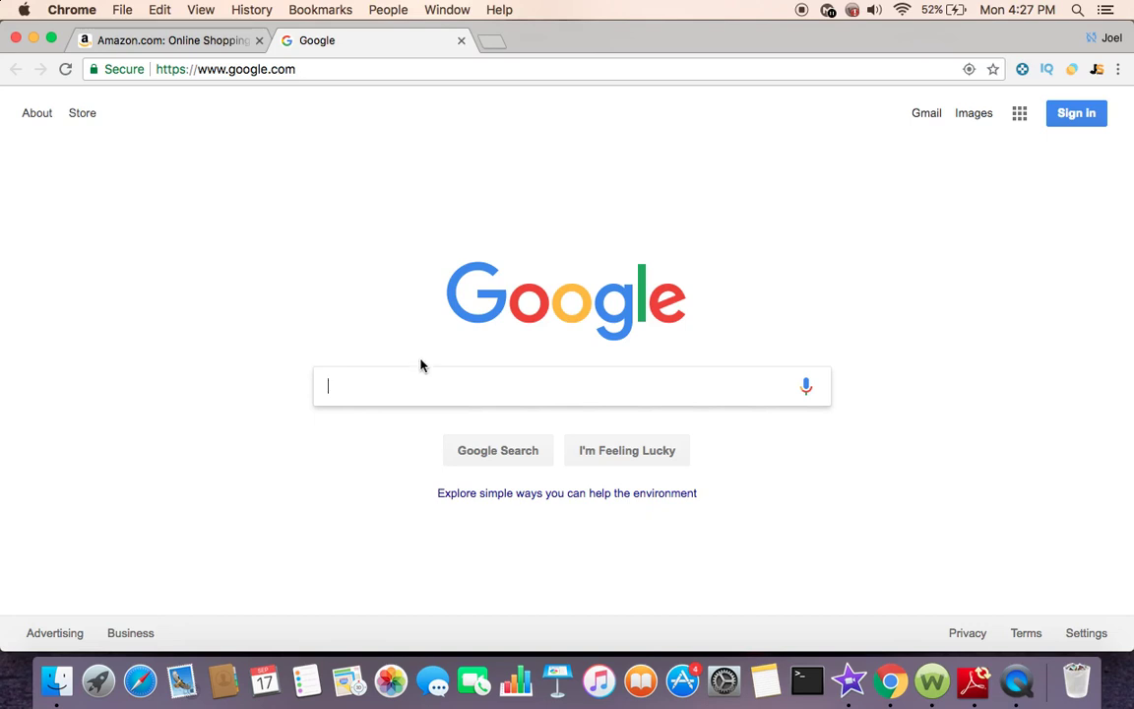
pyautogui.write('amazon hot')
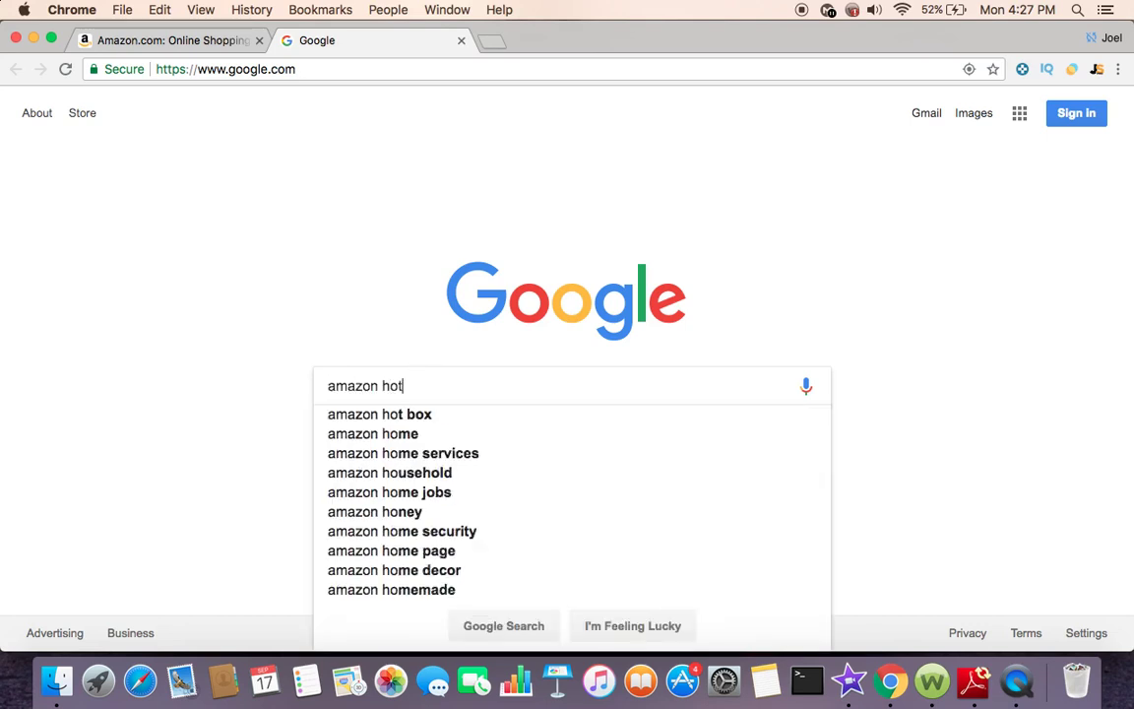
pyautogui.write(' new')
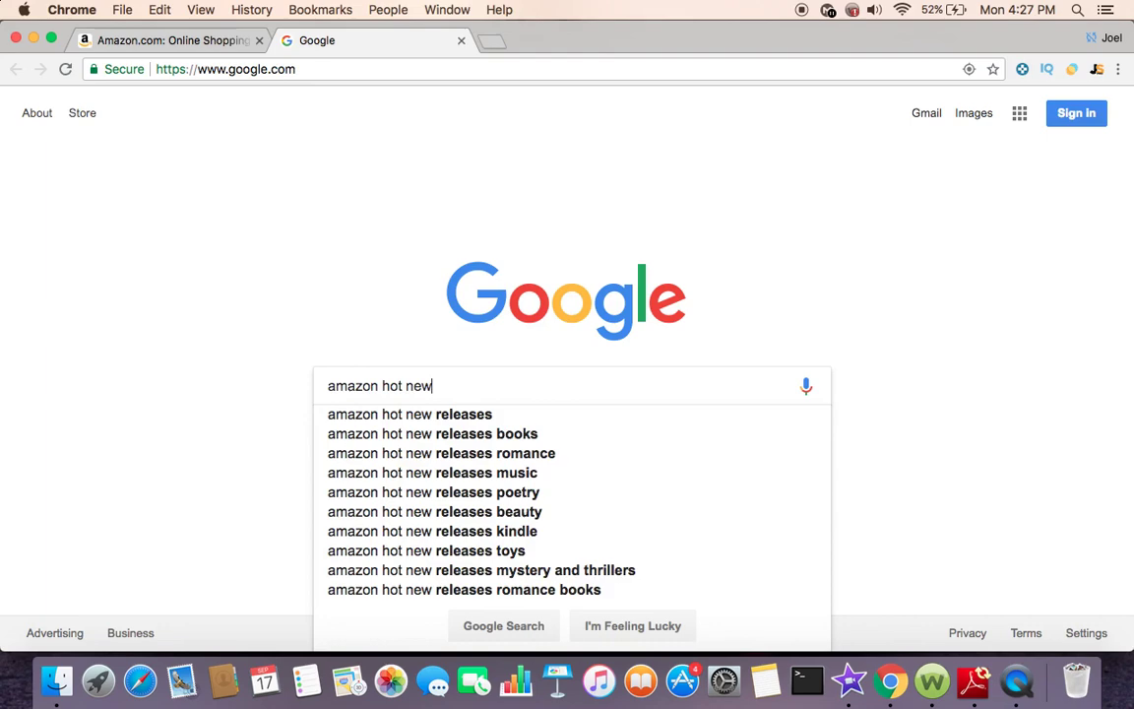
pyautogui.click(421, 413)
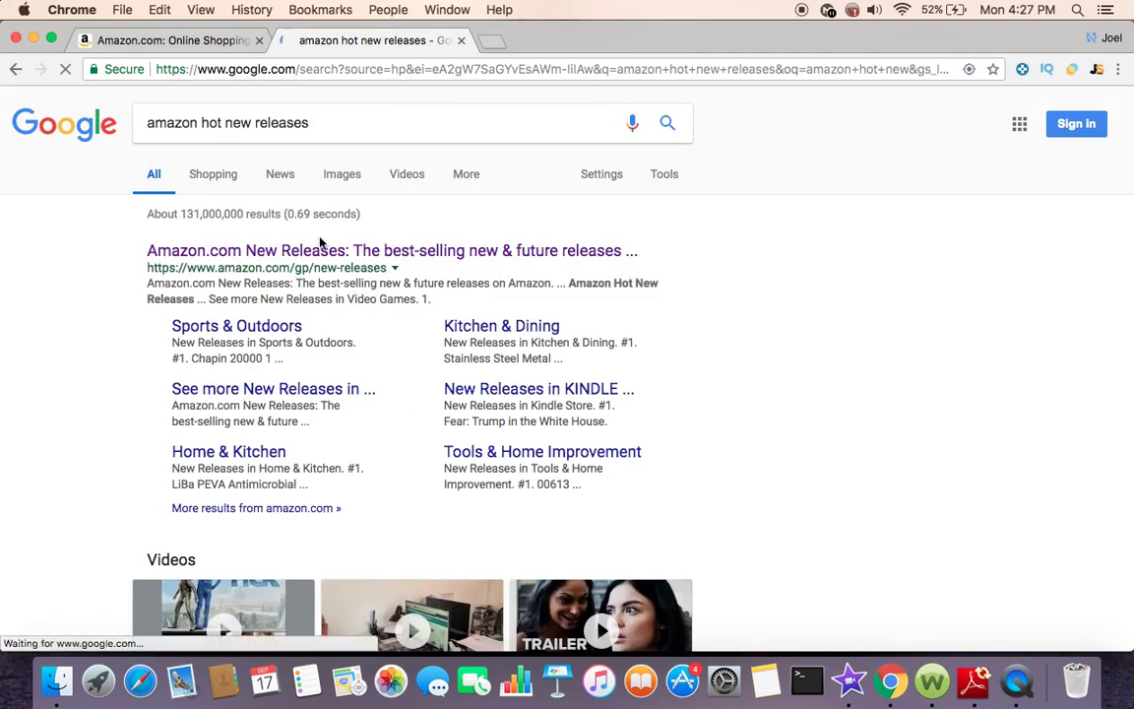
pyautogui.click(317, 253)
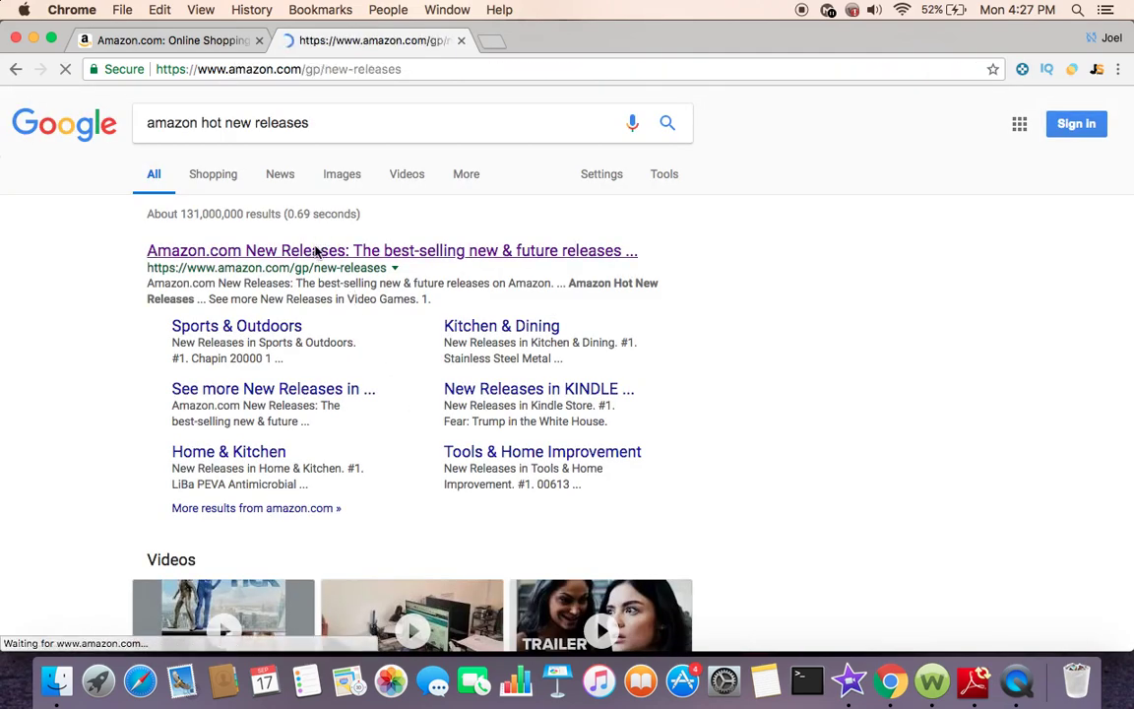
# - Examine the full department list on the Amazon Hot New Releases page for a product category
pyautogui.scroll(-3, 117, 354)
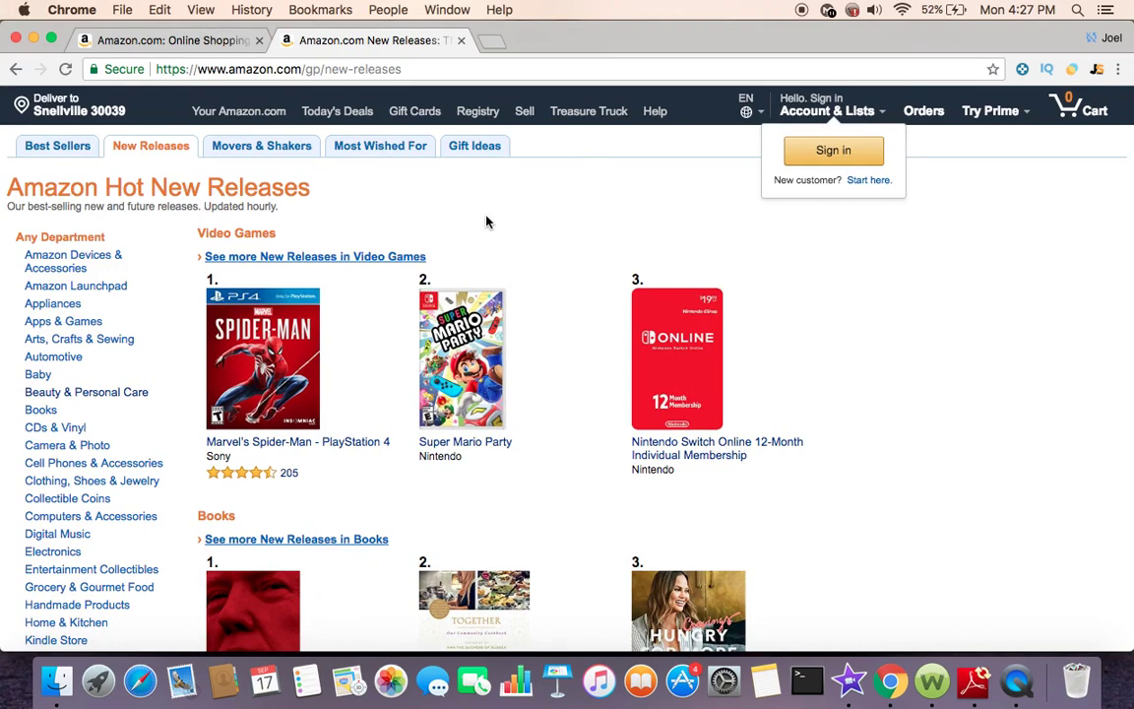
pyautogui.scroll(-1, 536, 204)
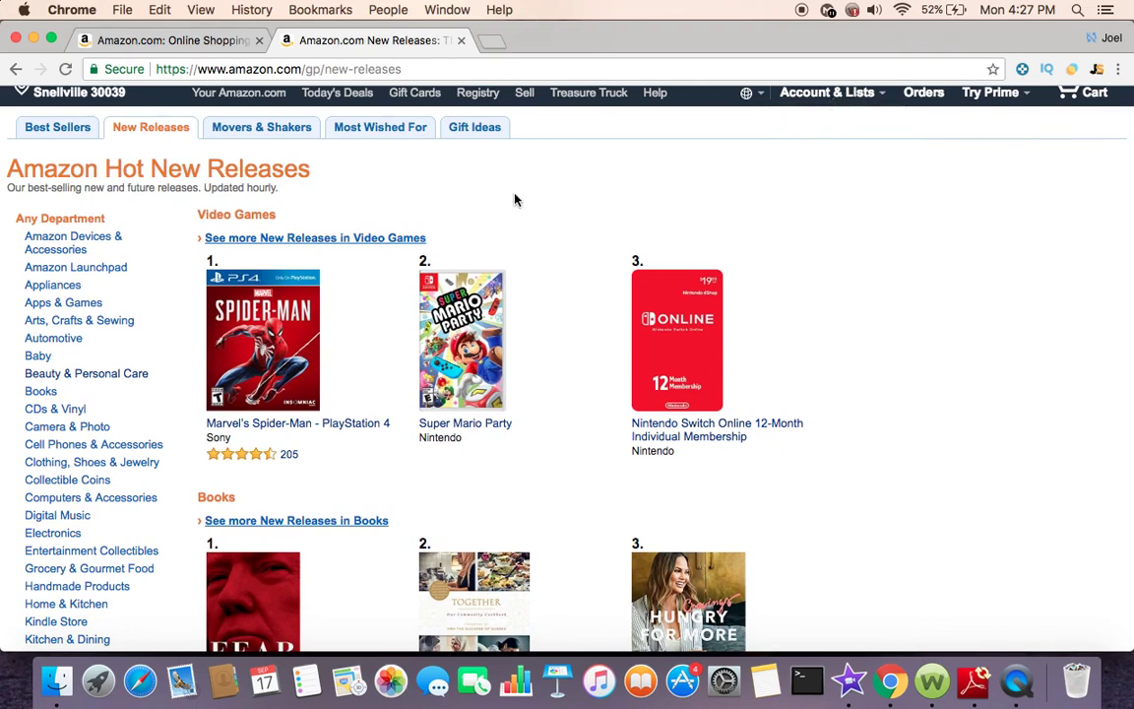
pyautogui.scroll(-4, 512, 226)
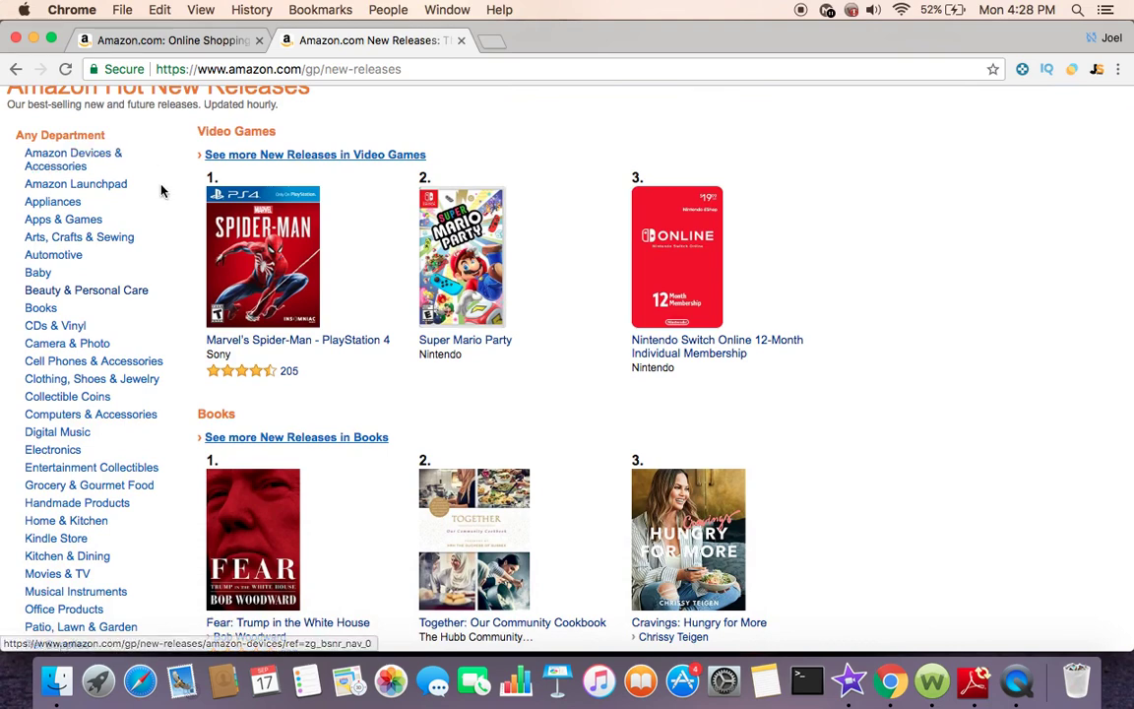
pyautogui.scroll(-1, 162, 191)
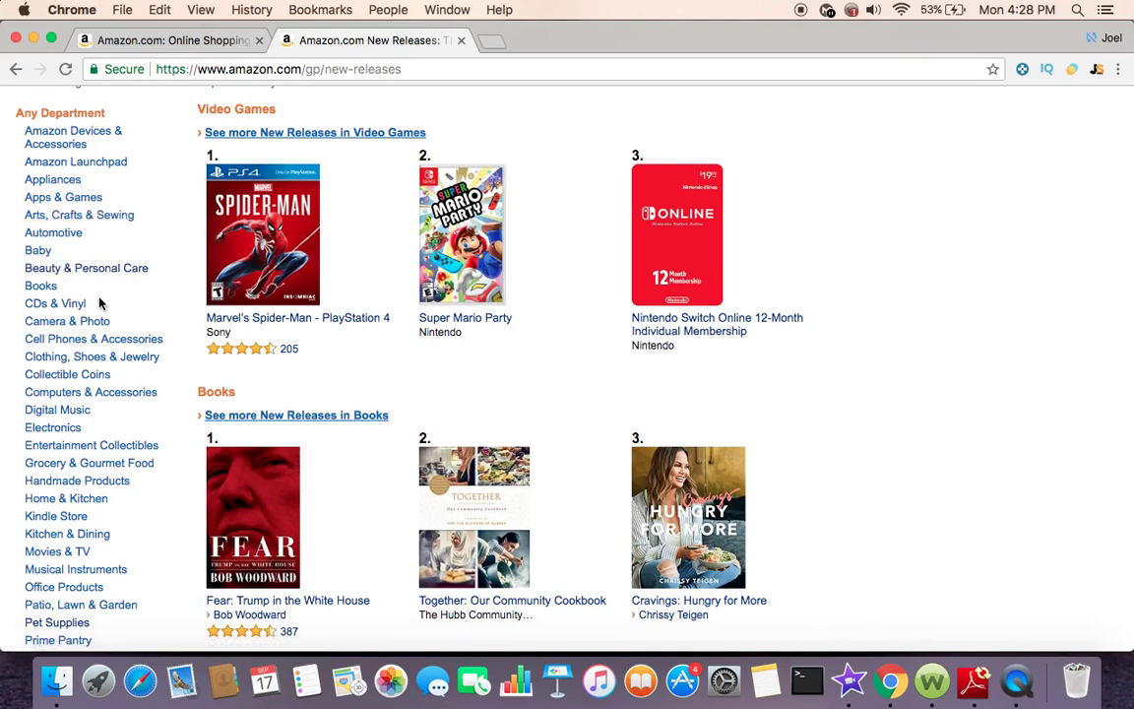
pyautogui.scroll(-3, 126, 372)
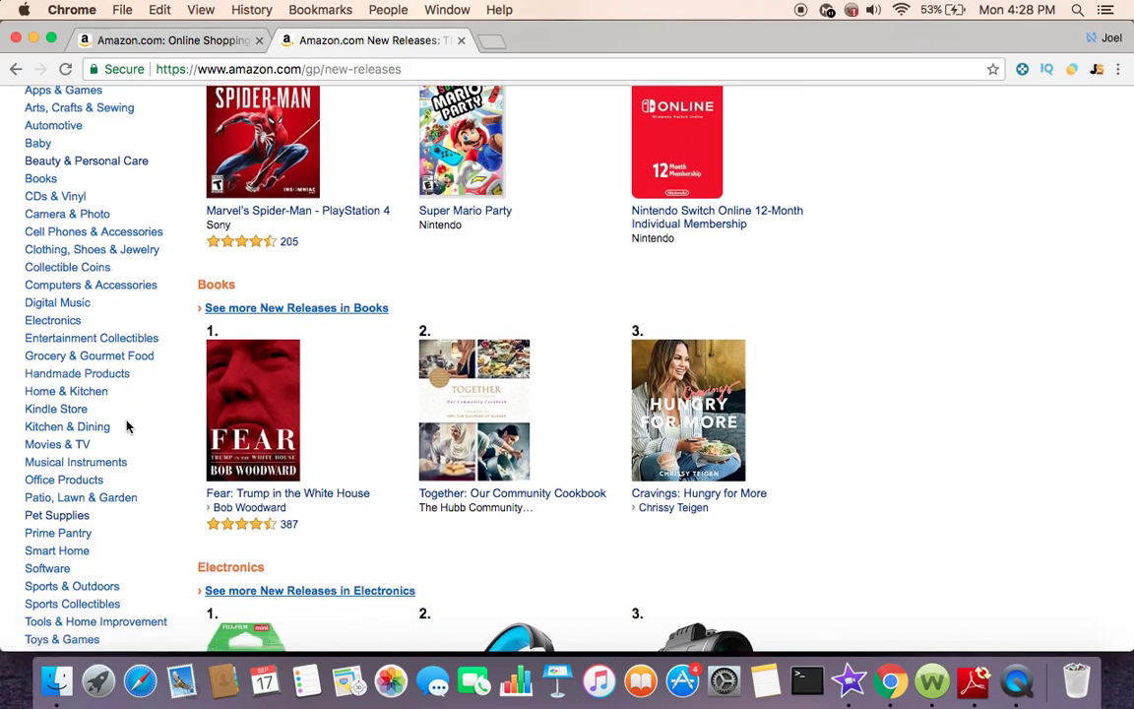
pyautogui.scroll(-1, 126, 433)
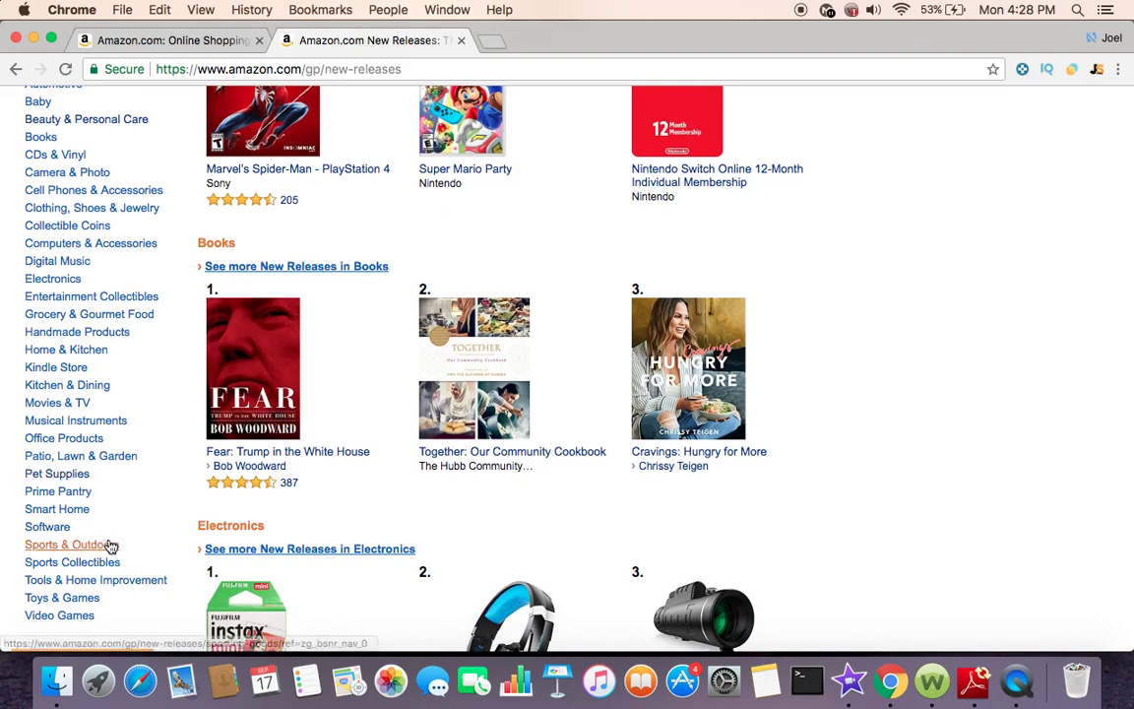
pyautogui.scroll(-1, 109, 544)
pyautogui.scroll(-1, 111, 545)
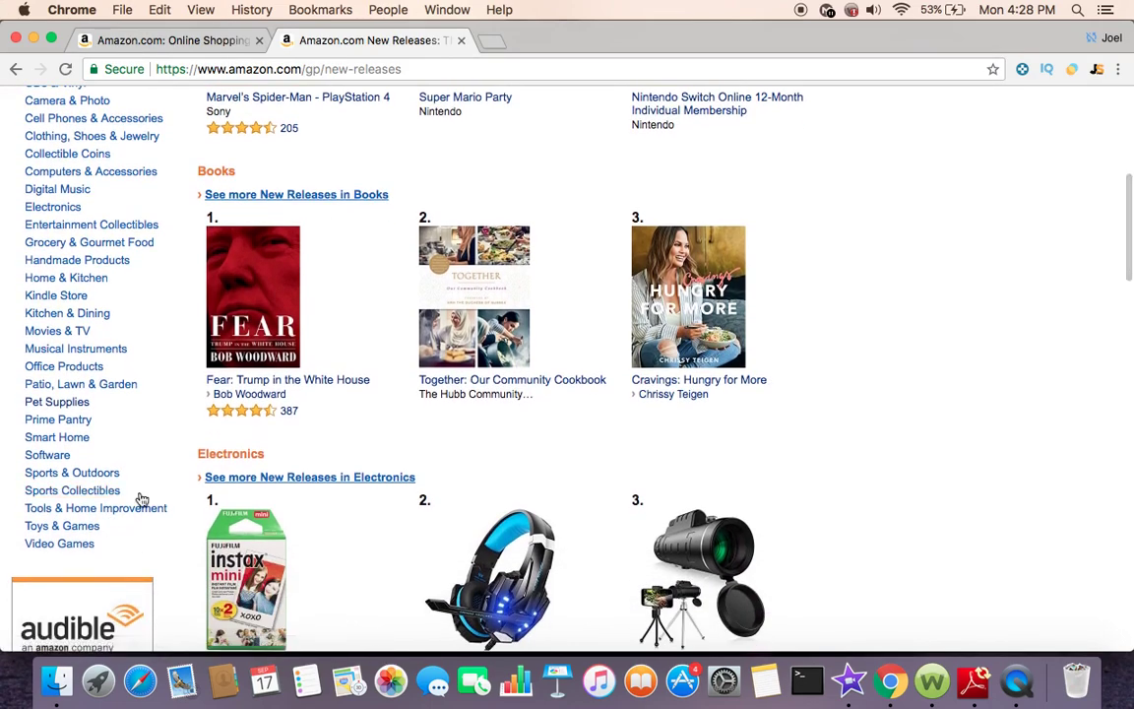
pyautogui.scroll(3, 139, 423)
pyautogui.scroll(1, 141, 410)
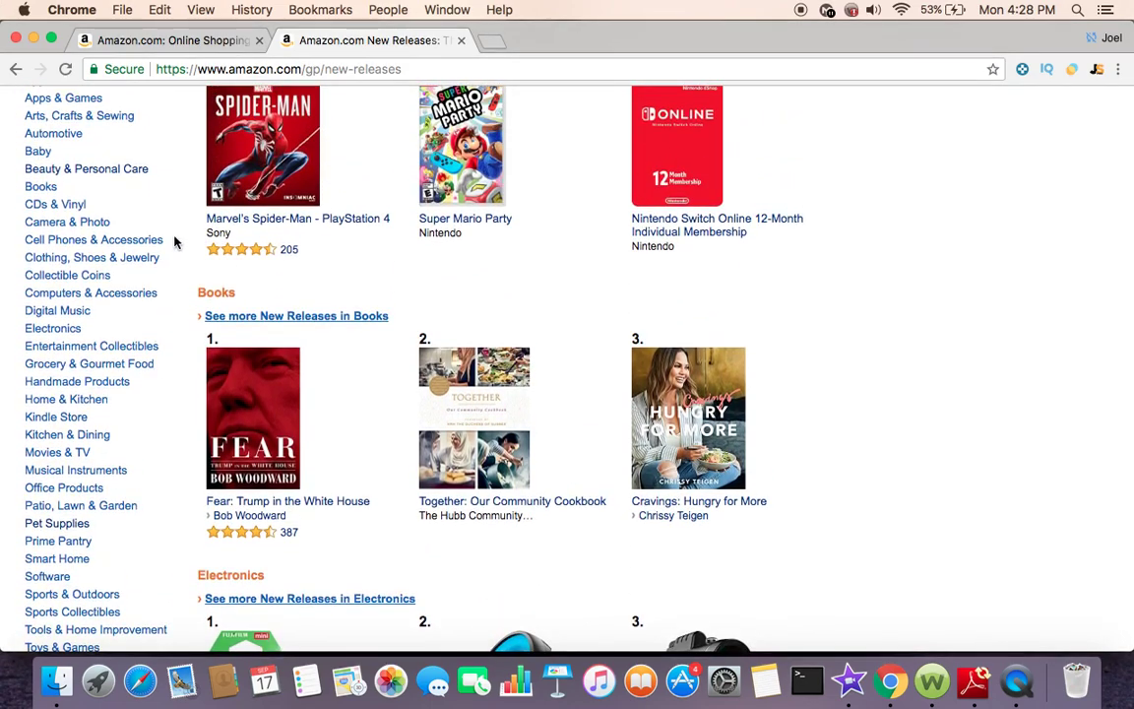
pyautogui.scroll(1, 169, 156)
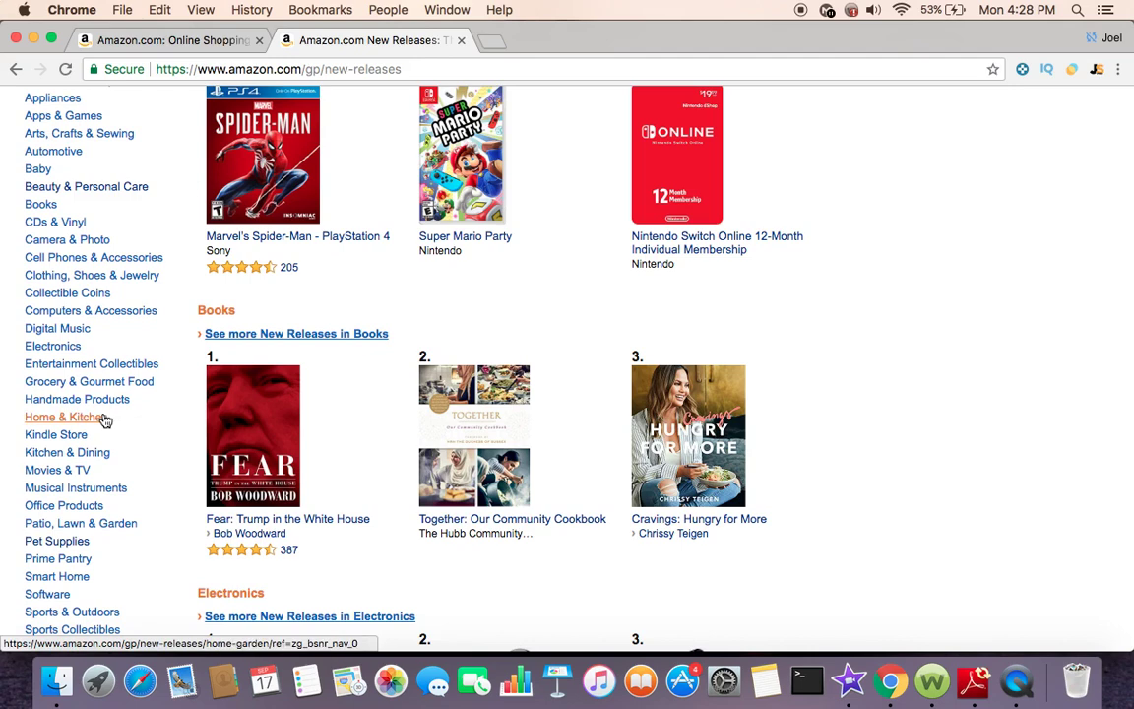
# - Open the Arts, Crafts & Sewing new releases and look over its subcategories and ranked products
pyautogui.click(129, 136)
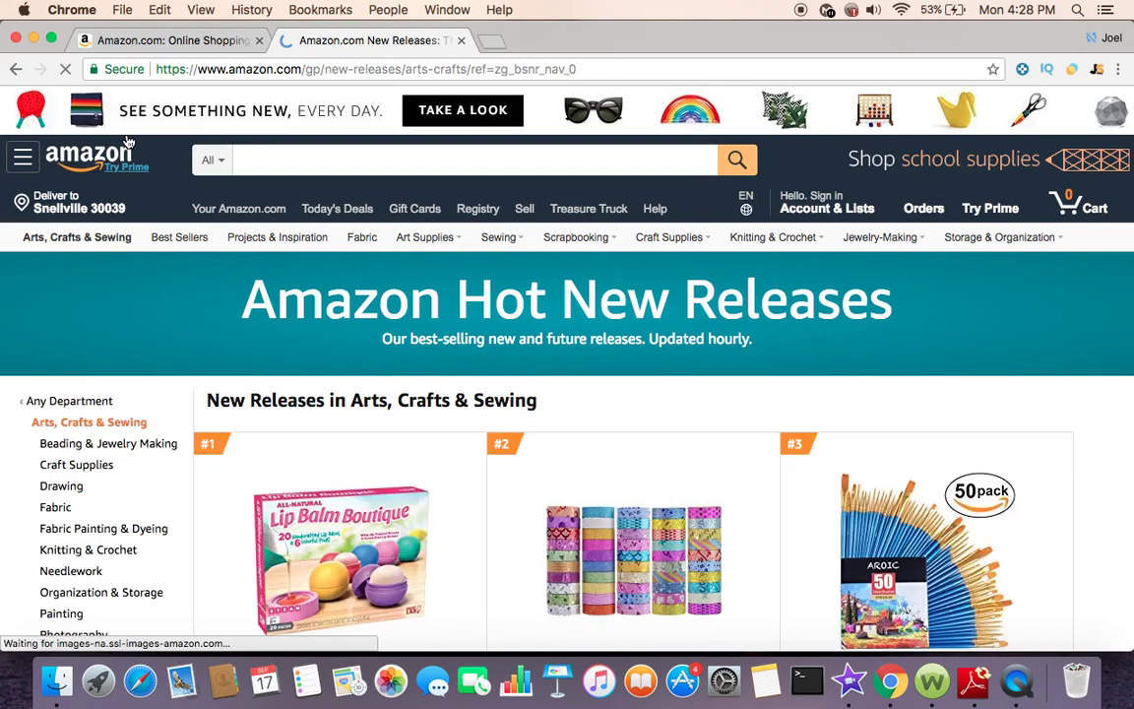
pyautogui.scroll(-3, 173, 423)
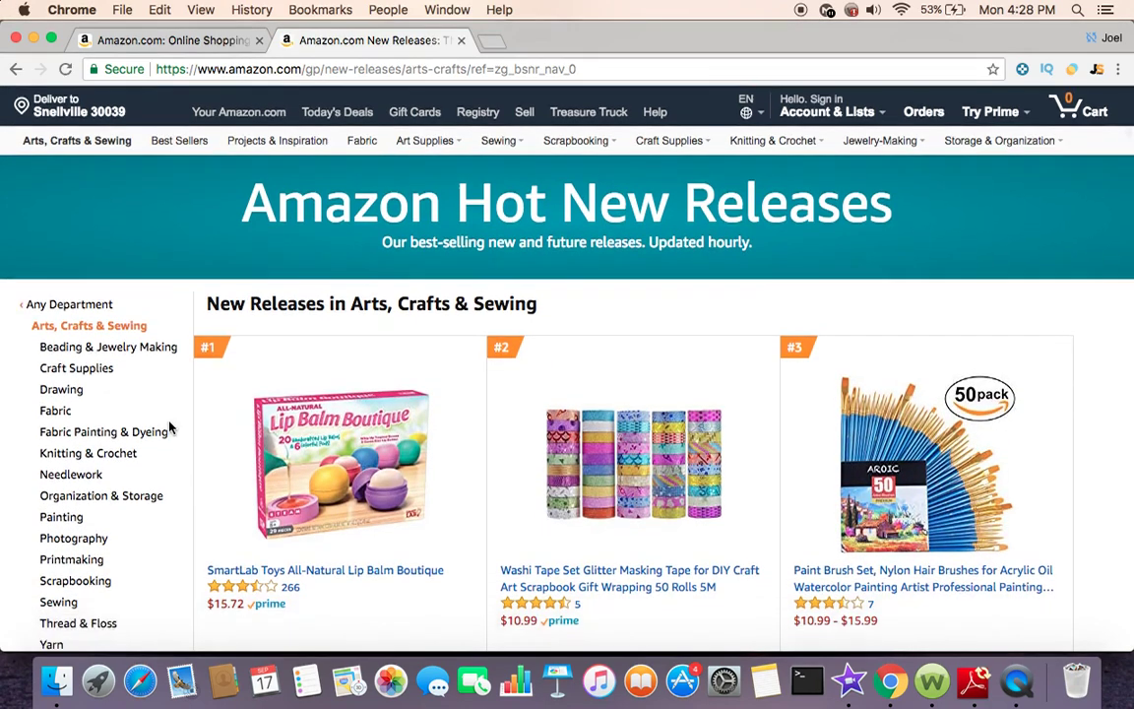
pyautogui.scroll(-3, 170, 427)
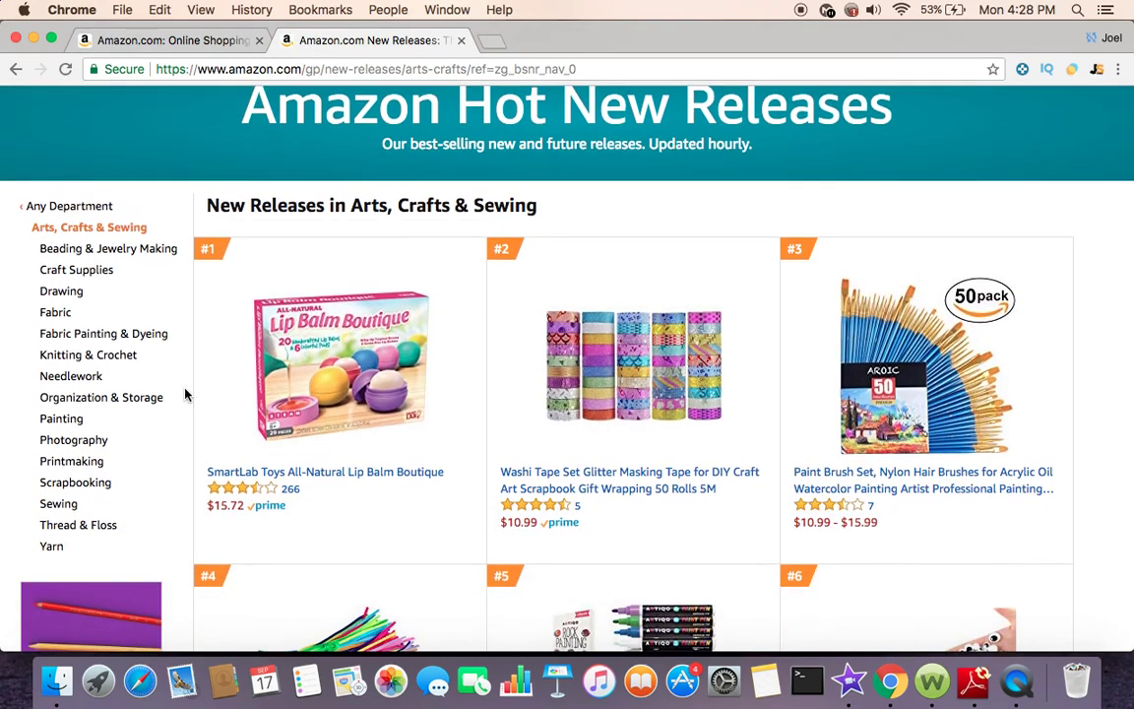
pyautogui.scroll(-1, 185, 394)
pyautogui.scroll(-3, 185, 394)
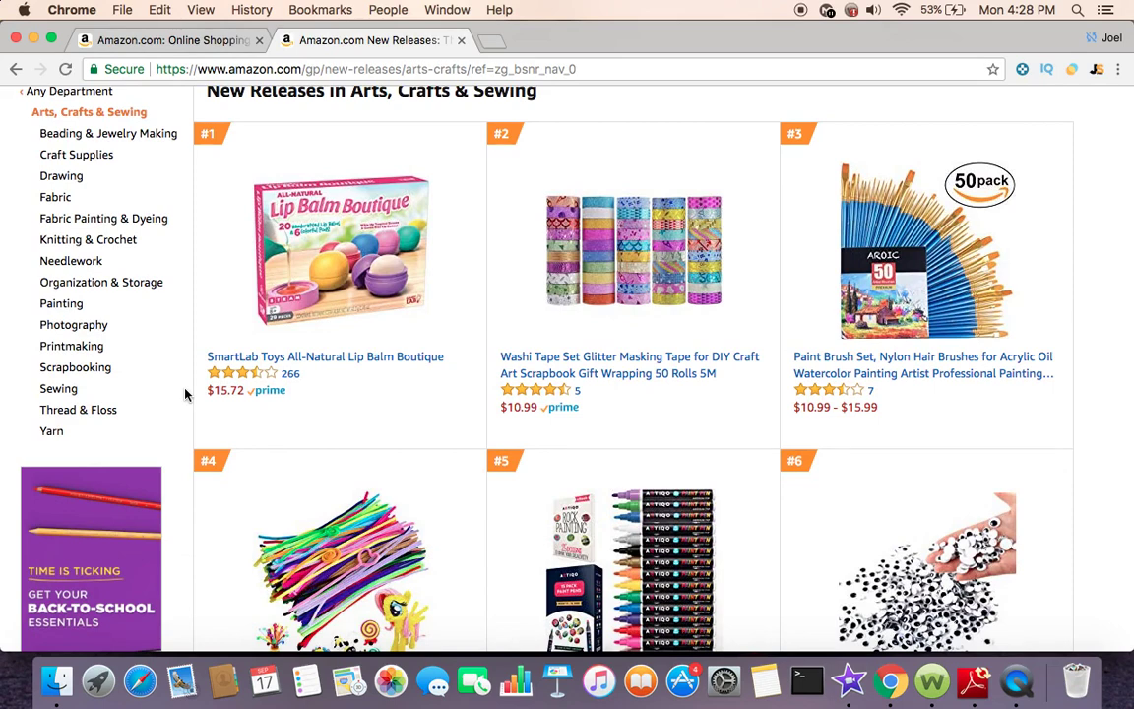
pyautogui.scroll(1, 182, 314)
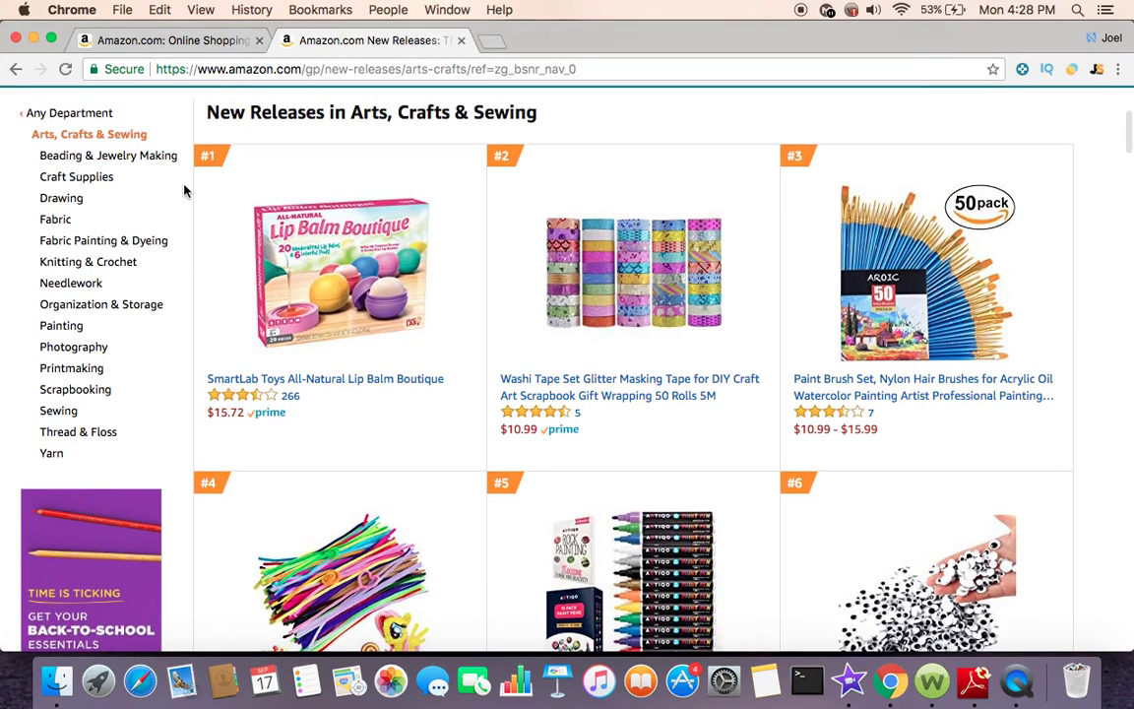
pyautogui.scroll(1, 184, 190)
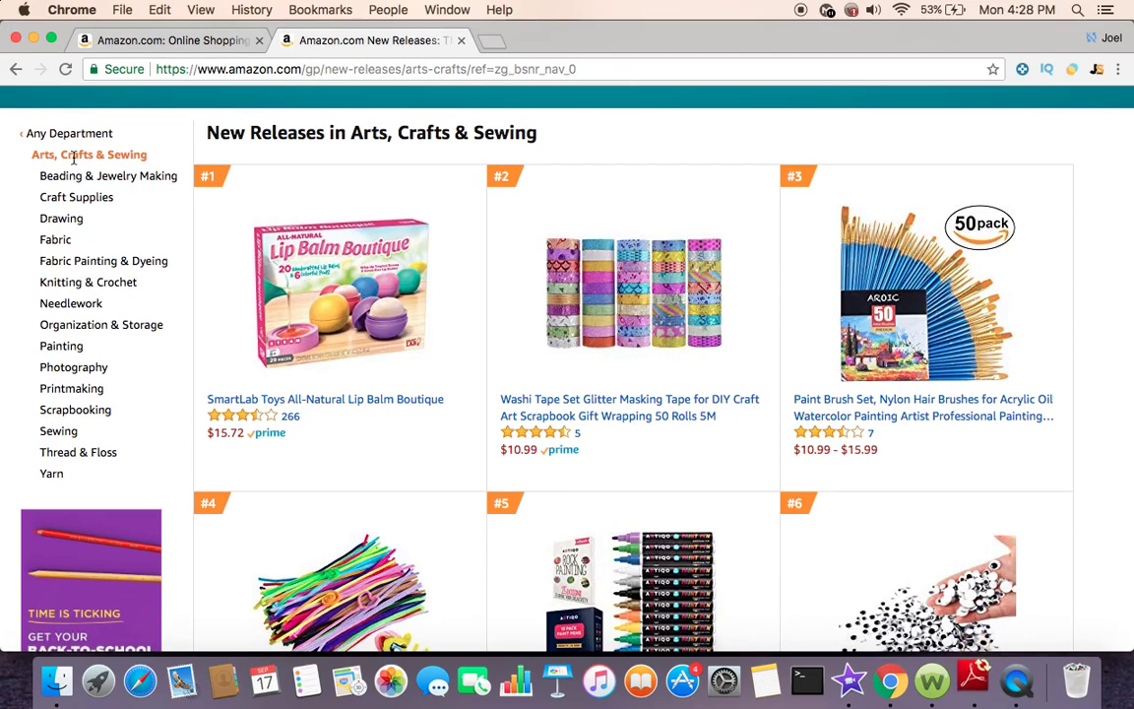
pyautogui.scroll(-10, 352, 327)
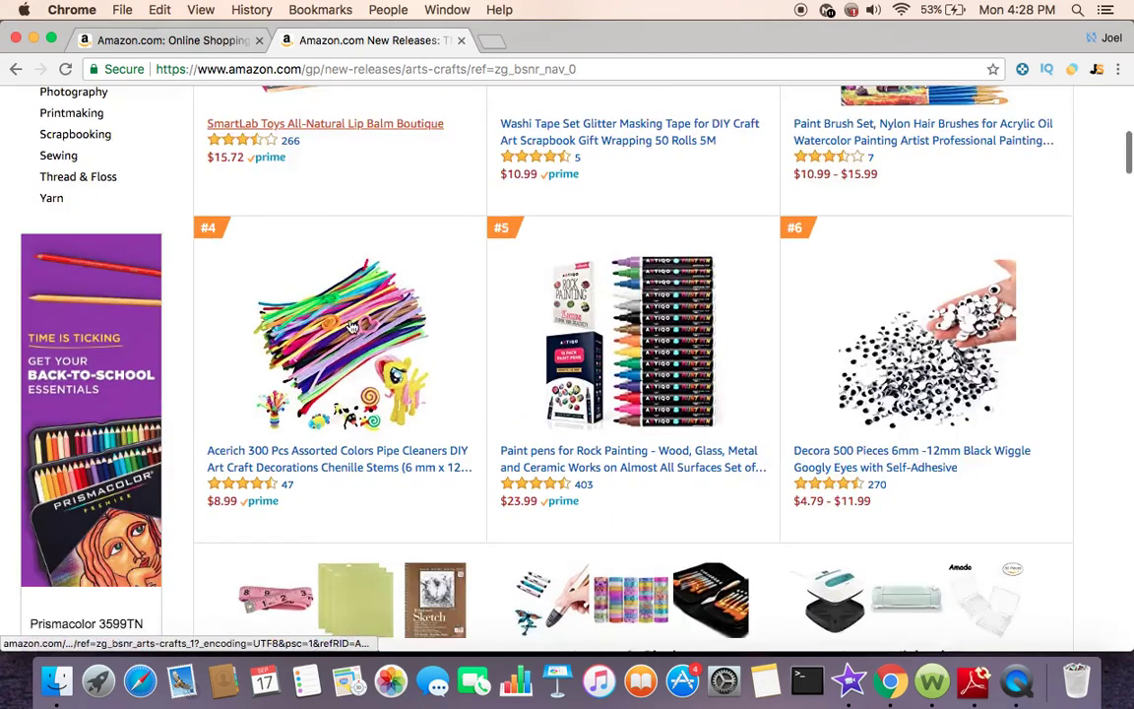
pyautogui.scroll(-5, 353, 327)
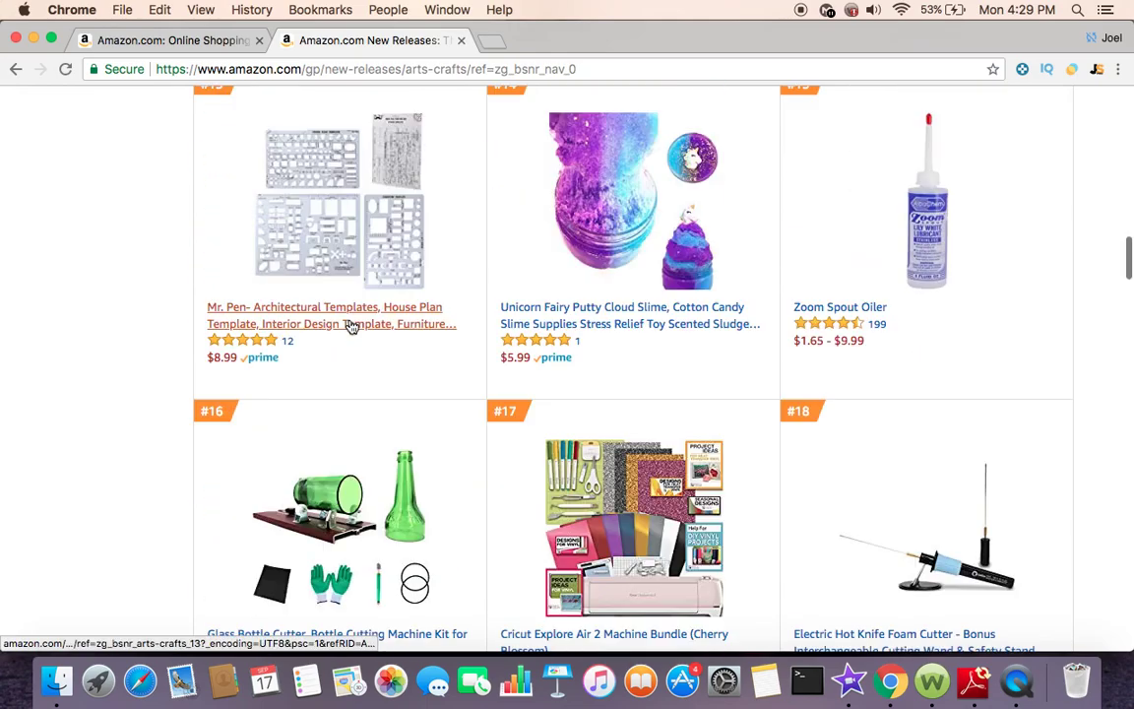
pyautogui.scroll(10, 393, 397)
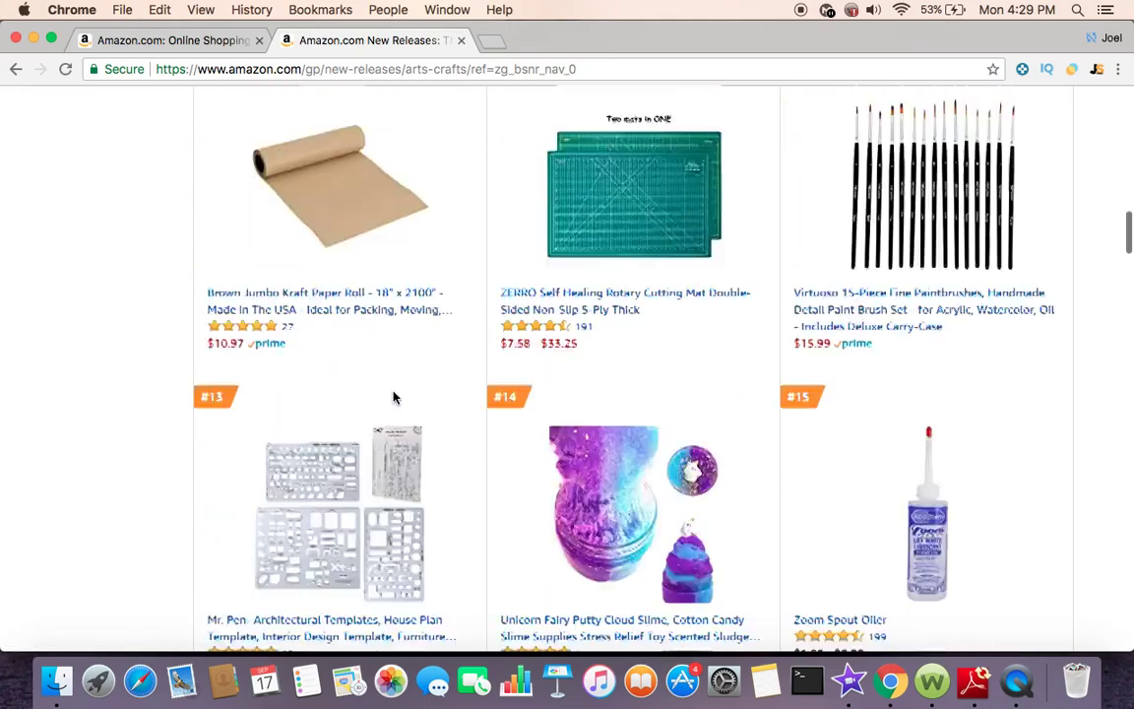
pyautogui.scroll(6, 364, 328)
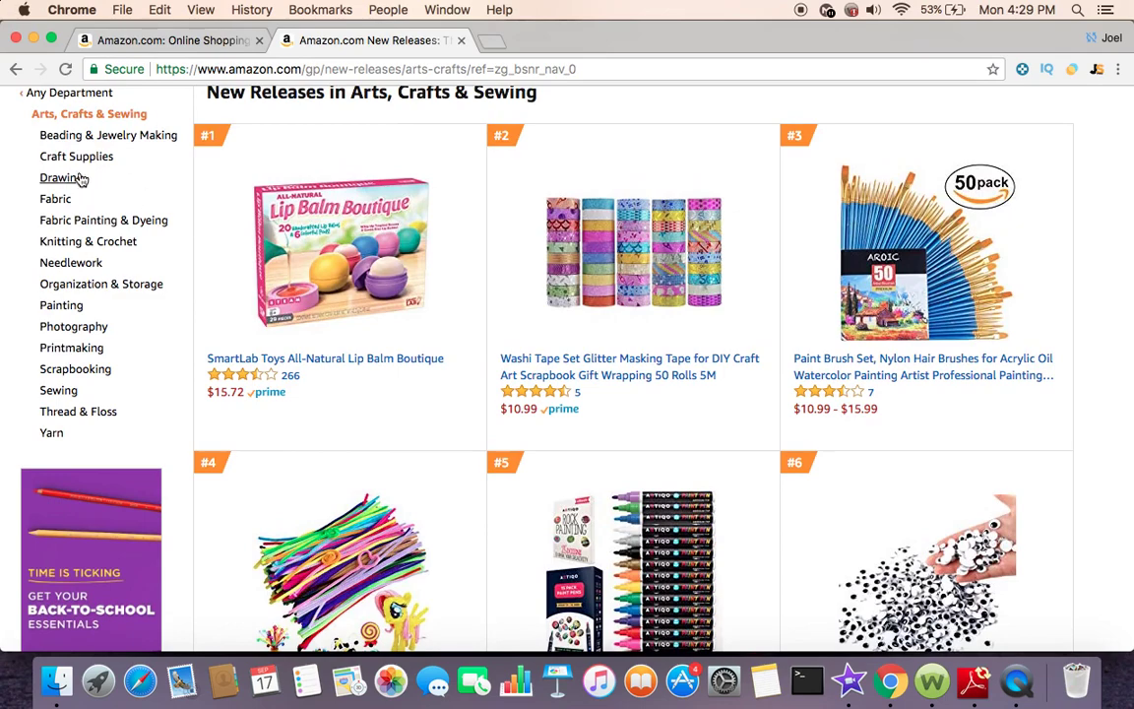
# - Open the Fabric subcategory of Arts, Crafts & Sewing and look over its new releases
pyautogui.click(56, 200)
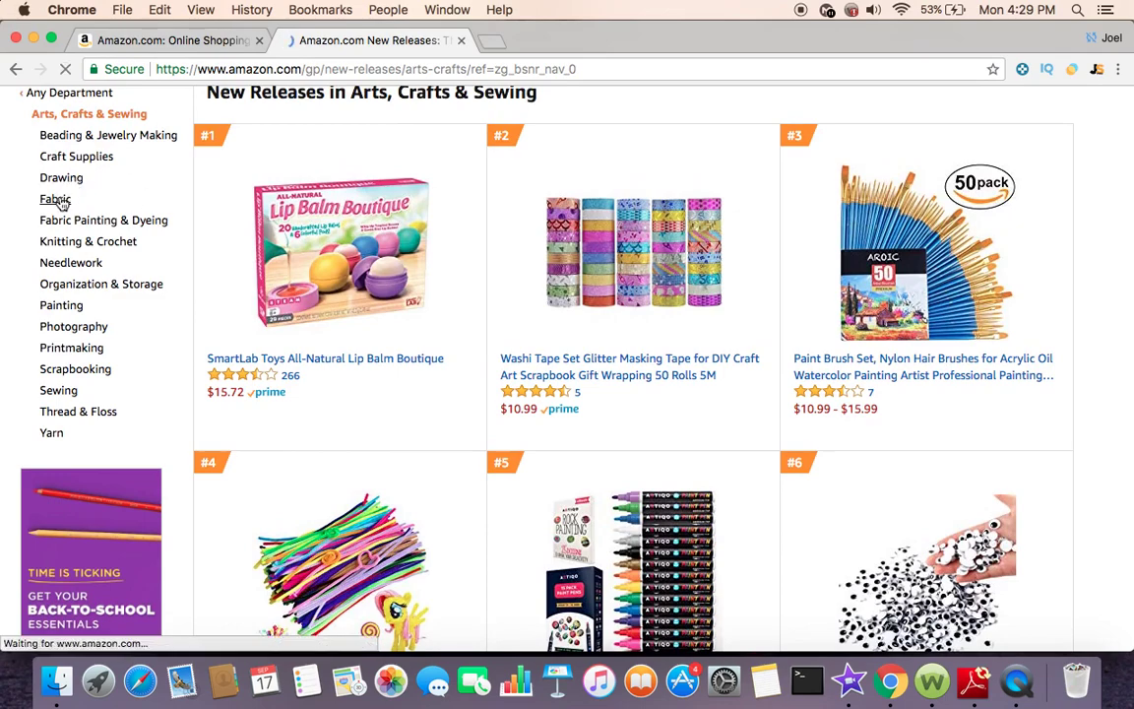
pyautogui.scroll(-3, 189, 368)
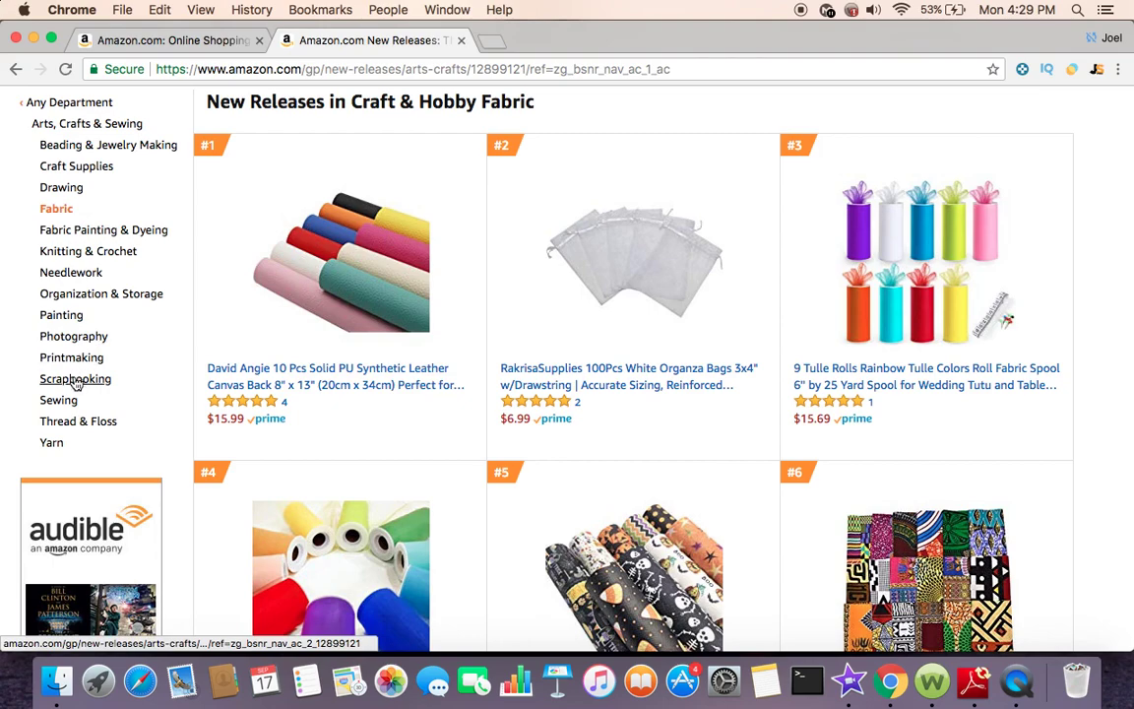
pyautogui.scroll(2, 75, 386)
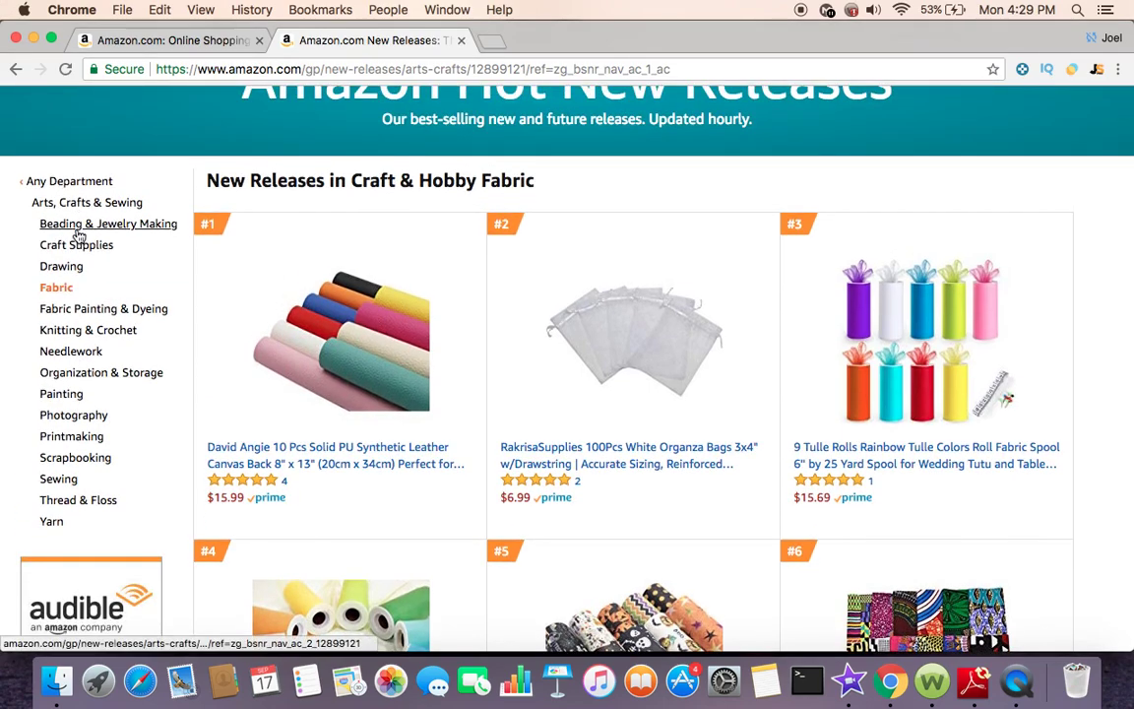
# - Switch to the new releases in the Beading & Jewelry Making subcategory
pyautogui.click(78, 233)
pyautogui.scroll(-2, 124, 399)
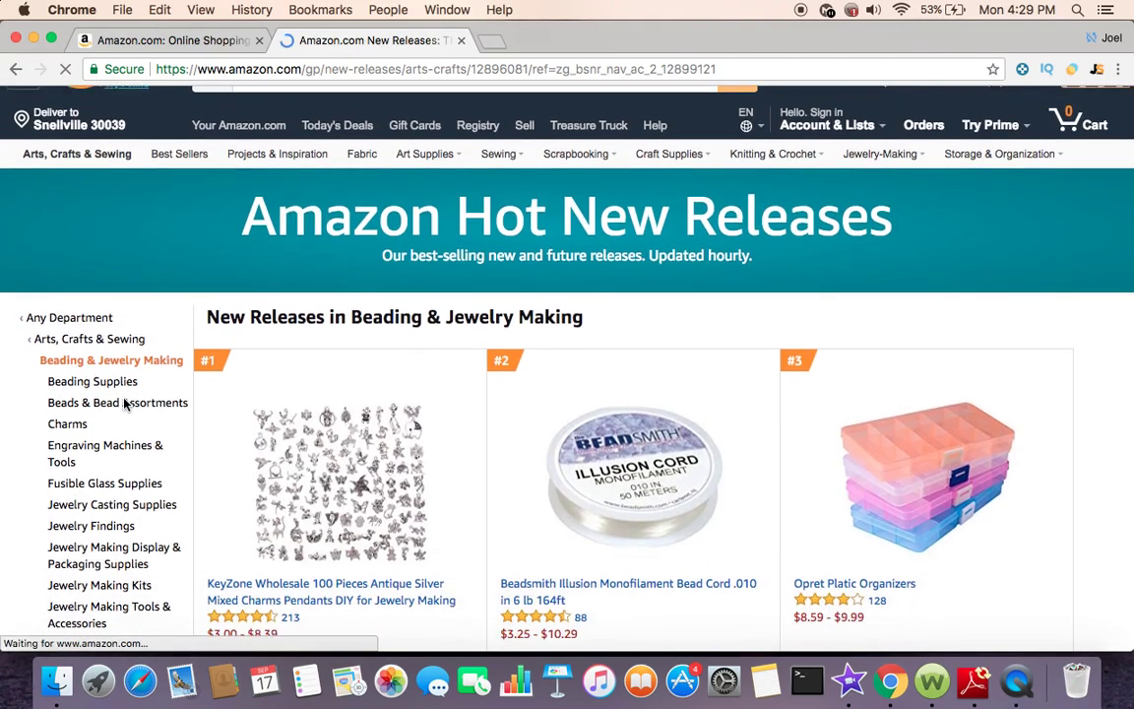
pyautogui.scroll(-3, 124, 394)
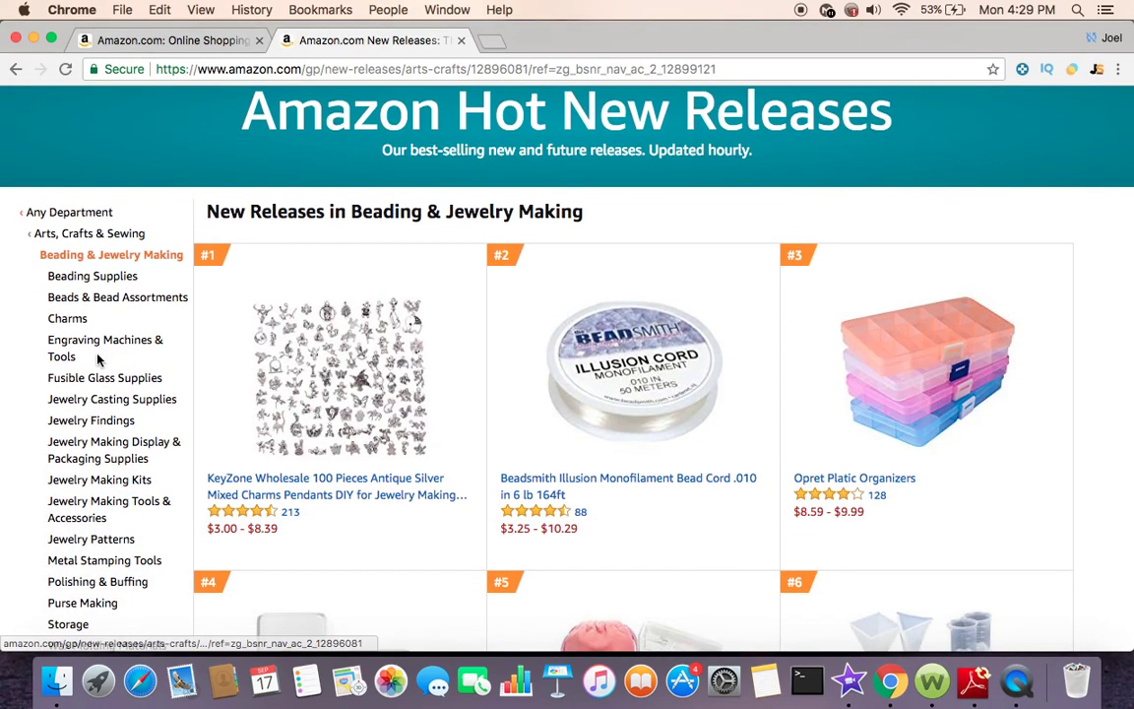
# - Run the Jungle Scout extension on the Beading & Jewelry Making new releases and review the products' sales, revenue and review data
pyautogui.click(1099, 70)
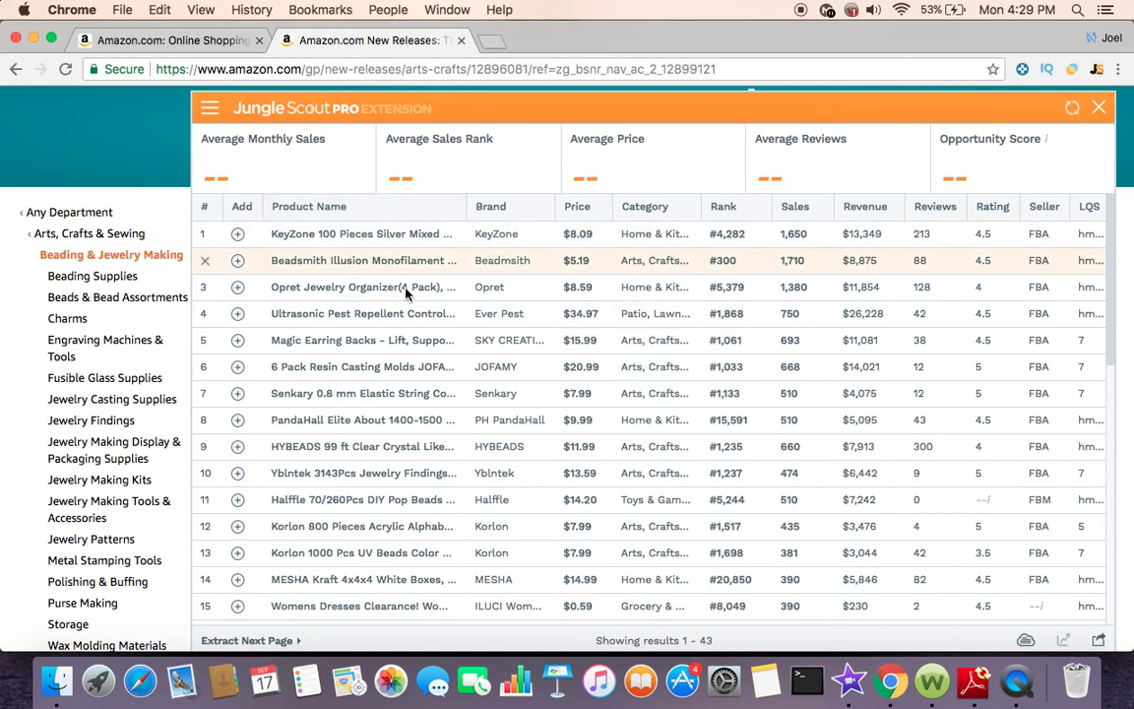
pyautogui.moveTo(398, 324)
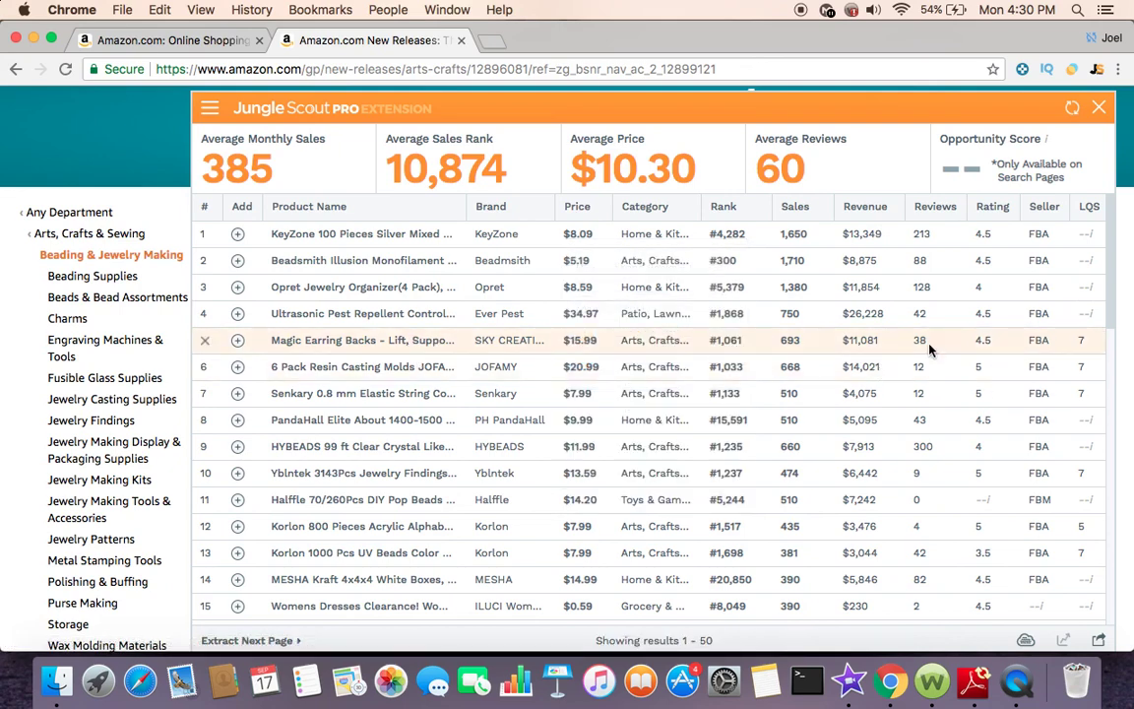
pyautogui.moveTo(430, 372)
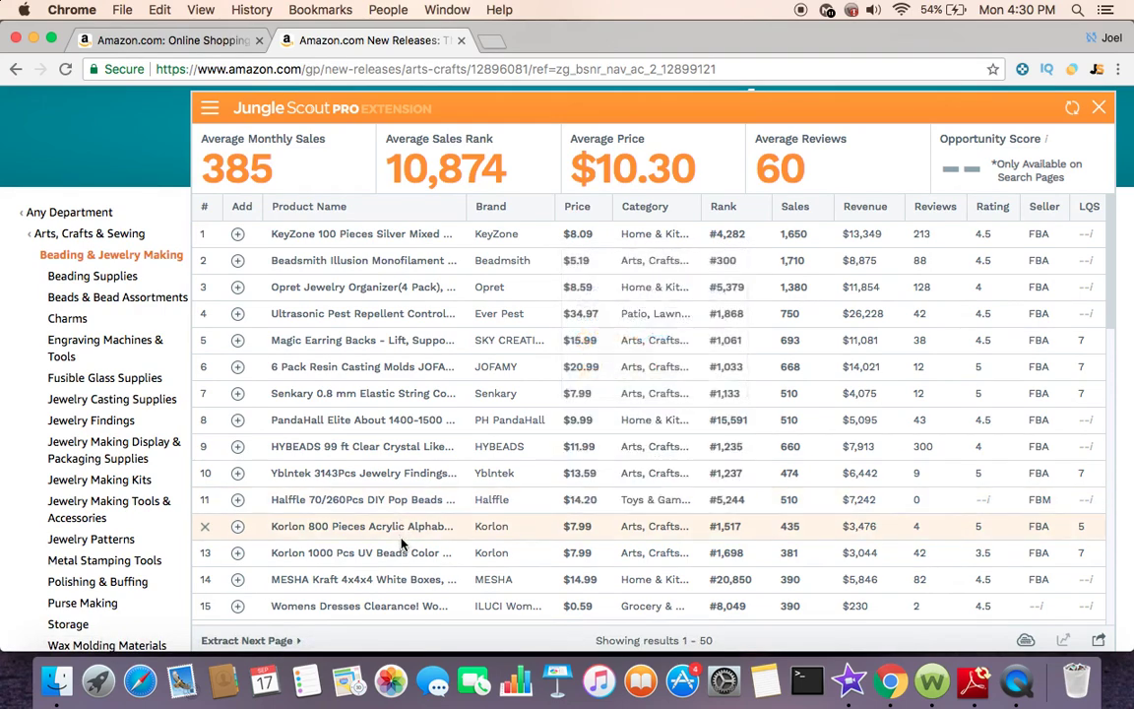
pyautogui.scroll(-3, 402, 541)
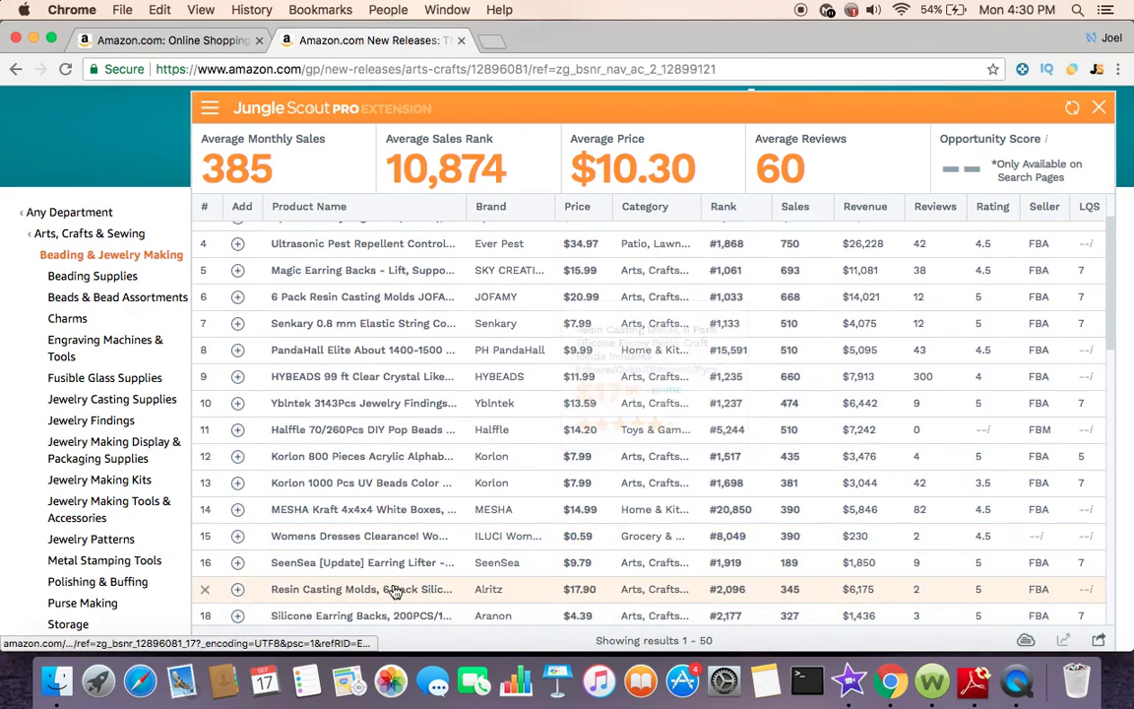
pyautogui.moveTo(394, 590)
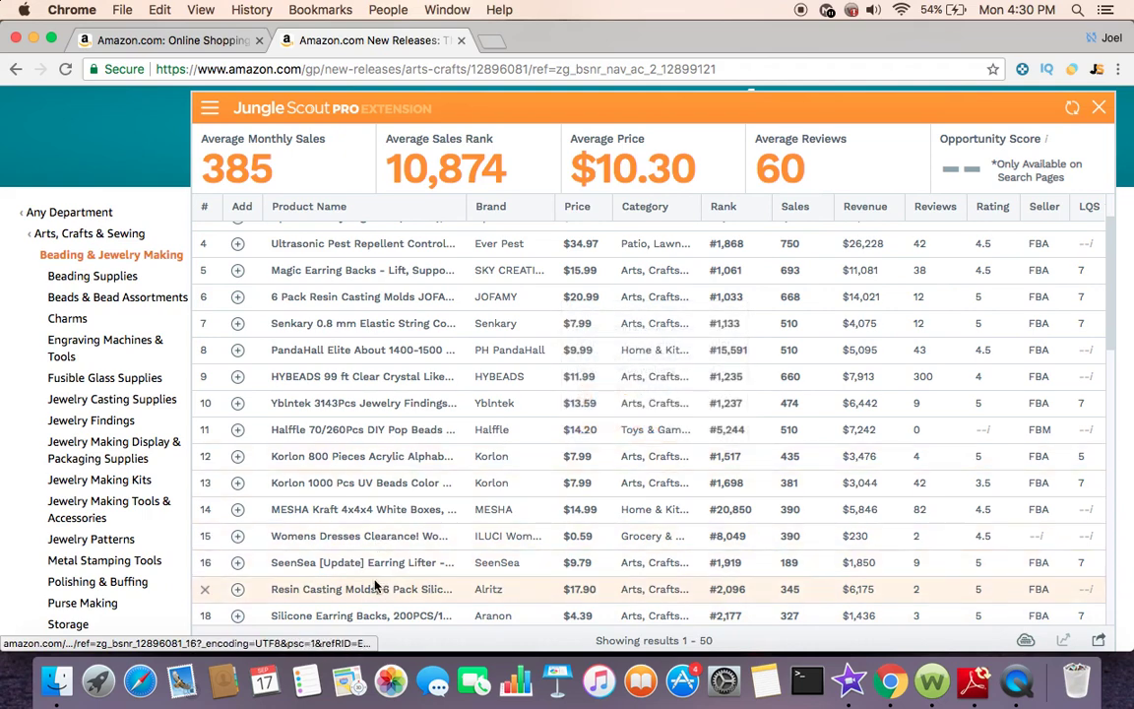
# - Open Amazon in a new browser tab, search for "resin casting molds" and look over the listings
pyautogui.click(492, 41)
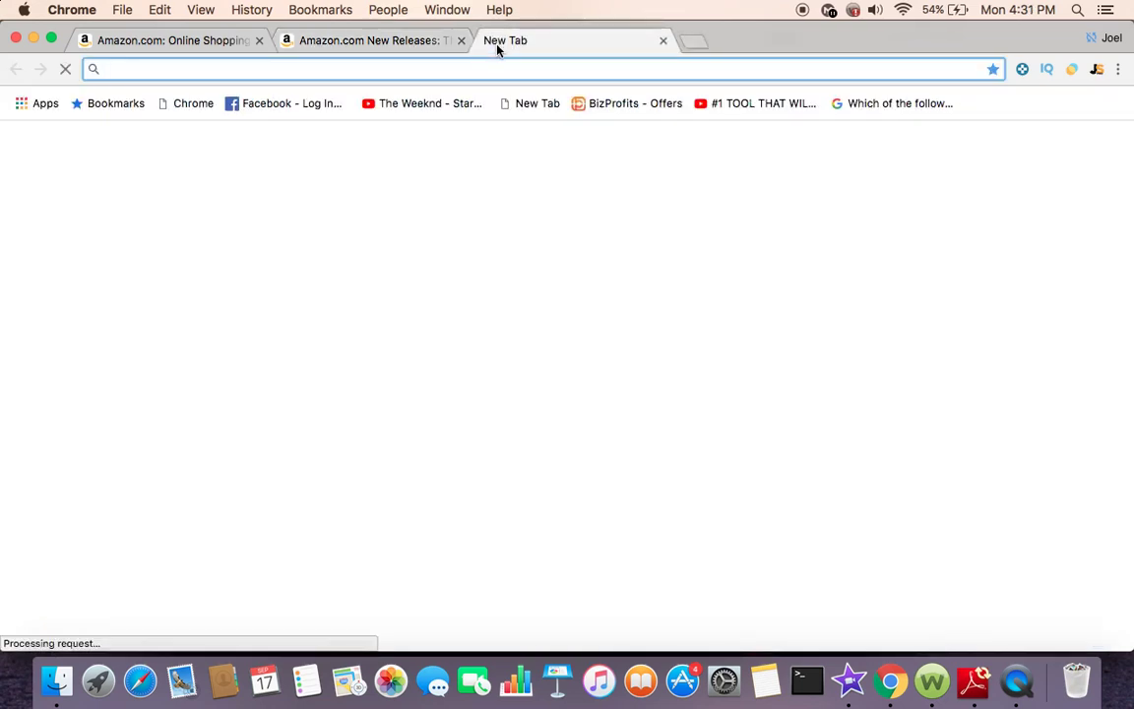
pyautogui.write('a')
pyautogui.press('Return')
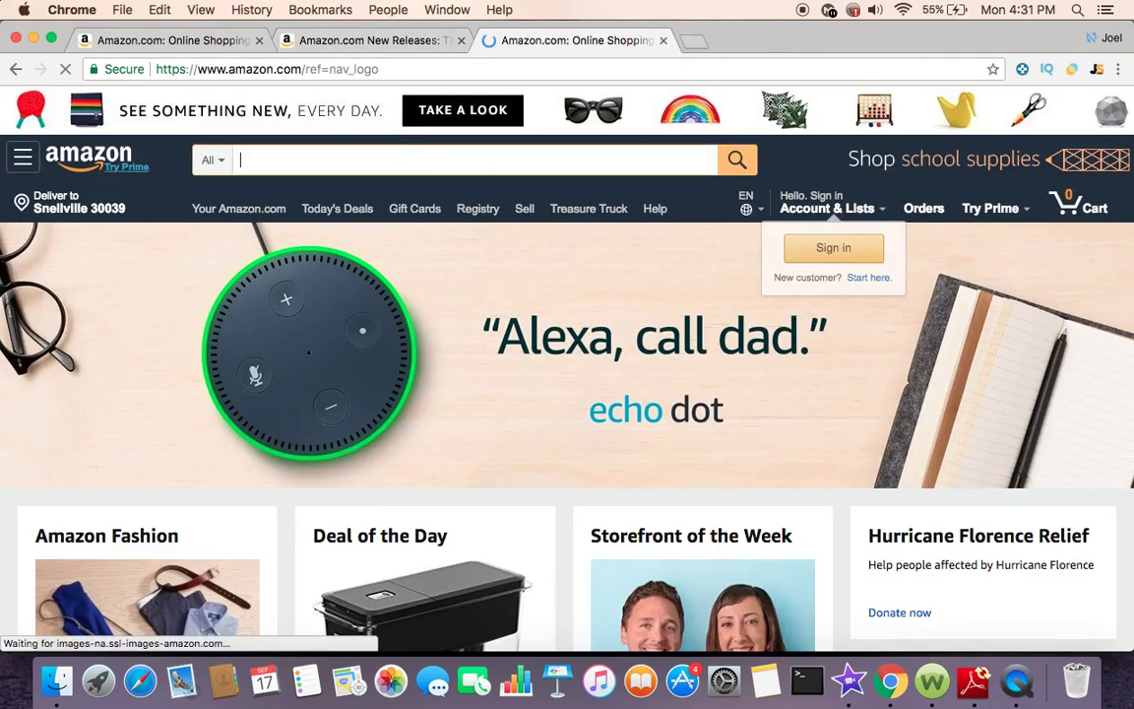
pyautogui.write('resin casting molds')
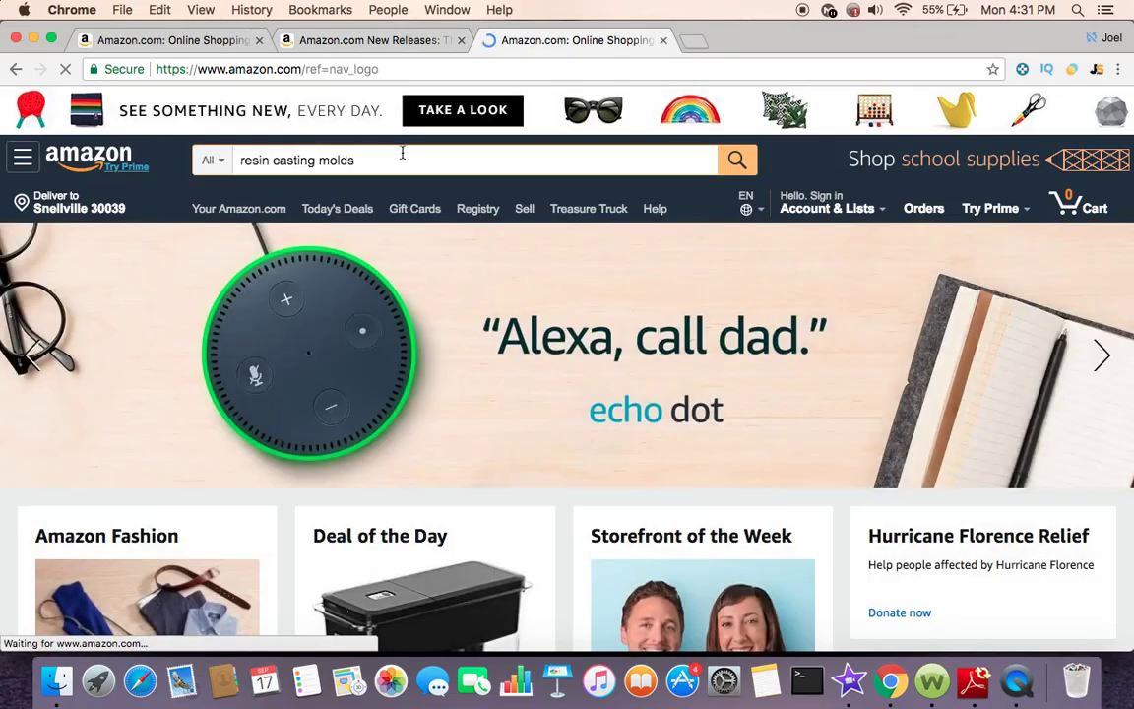
pyautogui.scroll(-5, 856, 264)
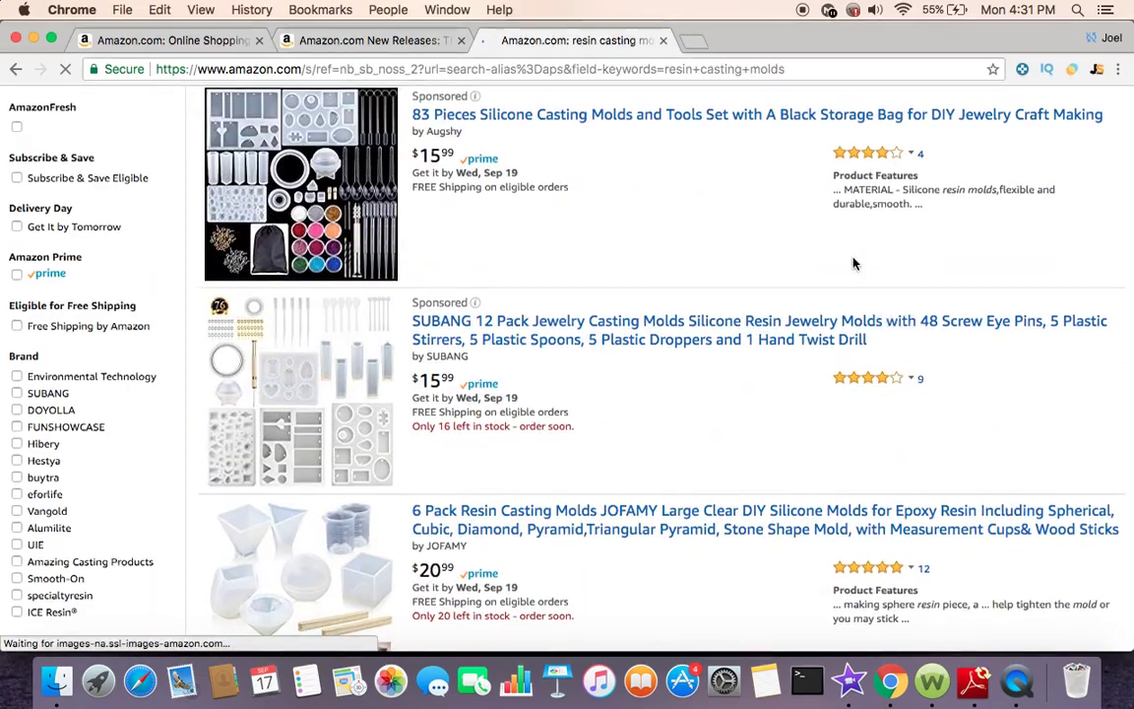
pyautogui.scroll(-5, 1007, 213)
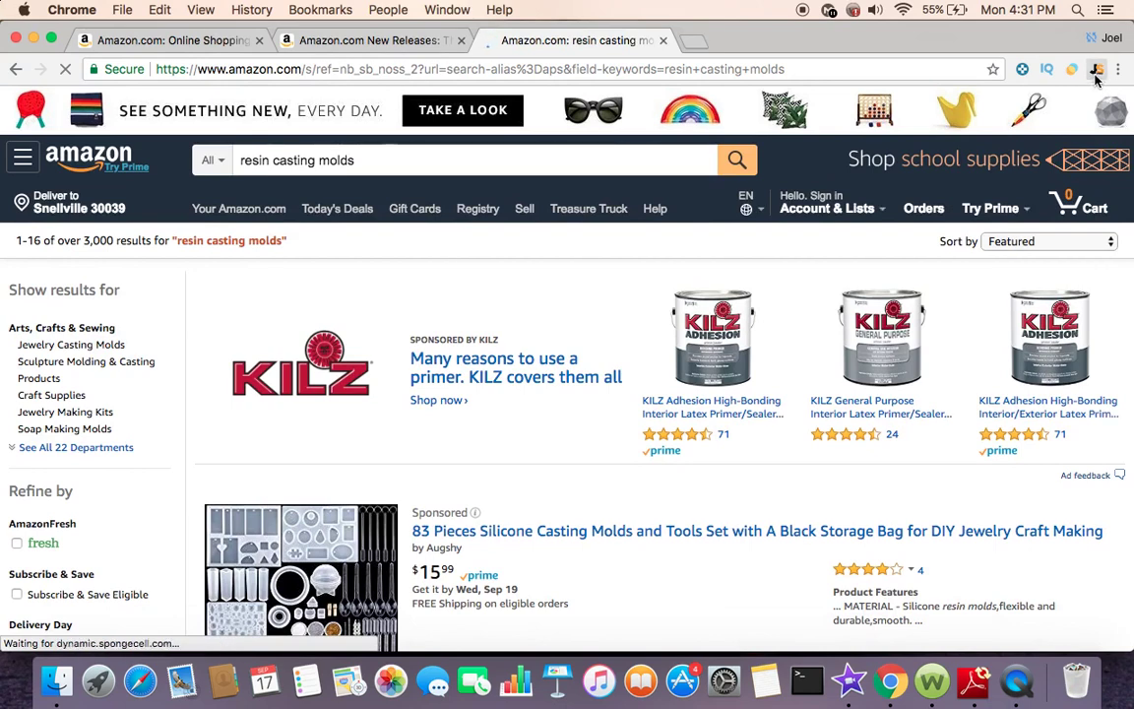
# - Run the Jungle Scout extension on the resin casting molds search results and review the sales and opportunity data
pyautogui.click(1096, 70)
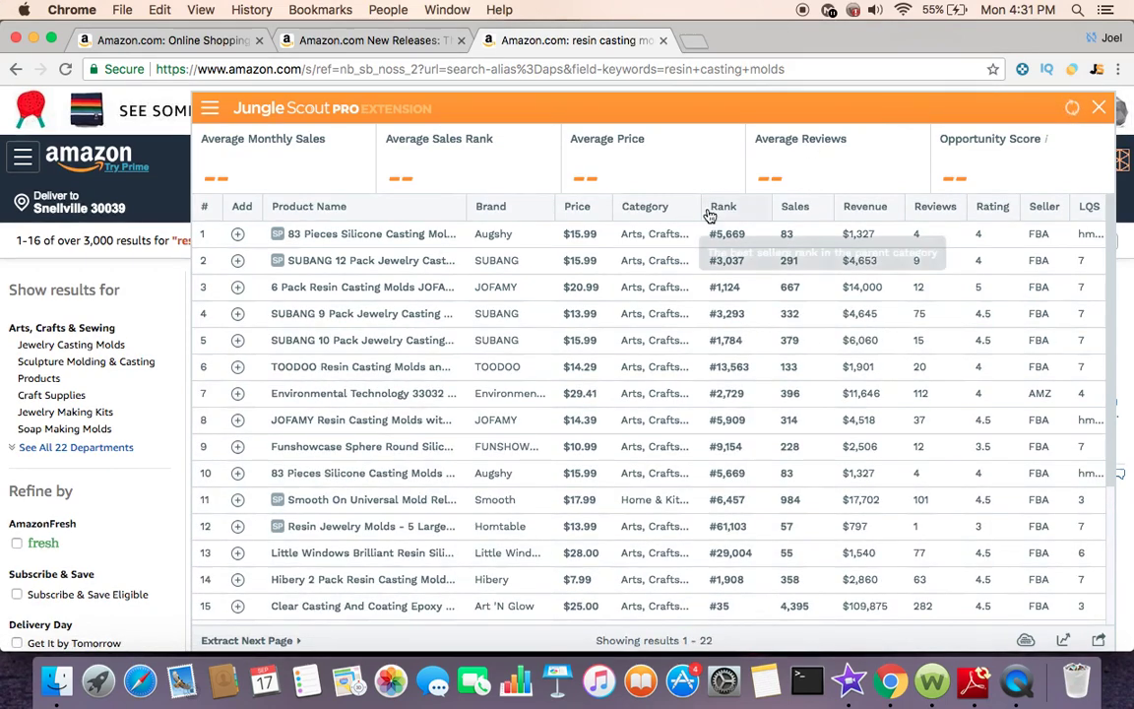
pyautogui.moveTo(375, 352)
pyautogui.moveTo(426, 371)
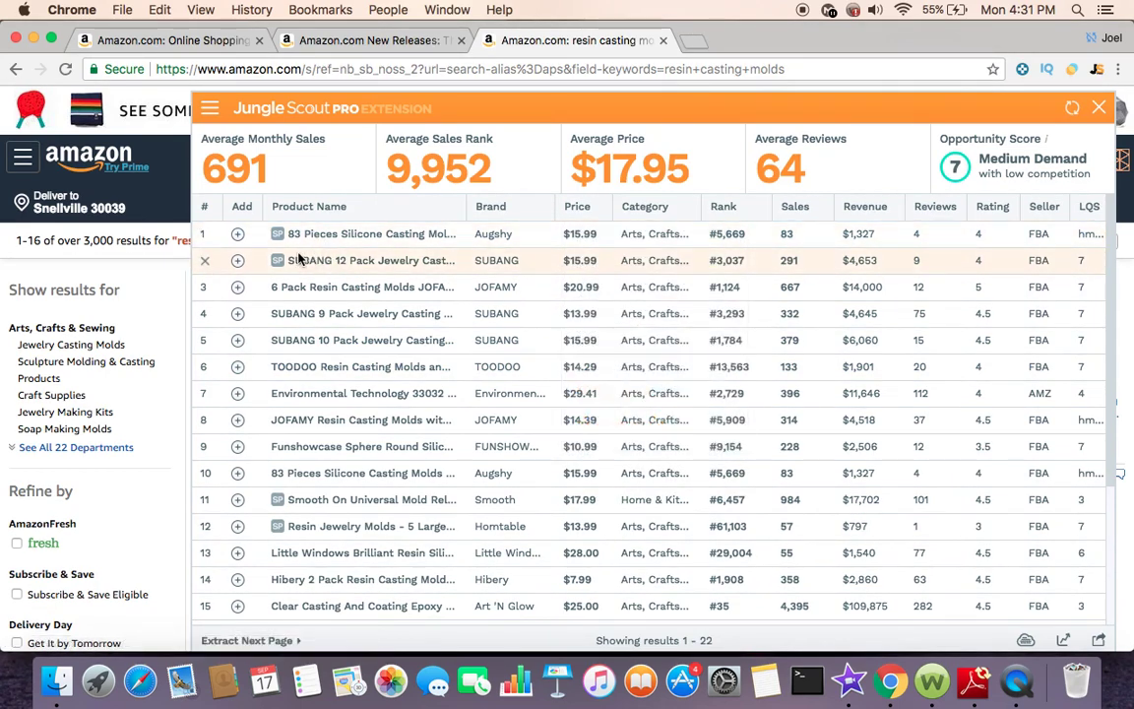
# - Exclude sponsored products from the Jungle Scout table in its display preferences and save the change
pyautogui.click(210, 110)
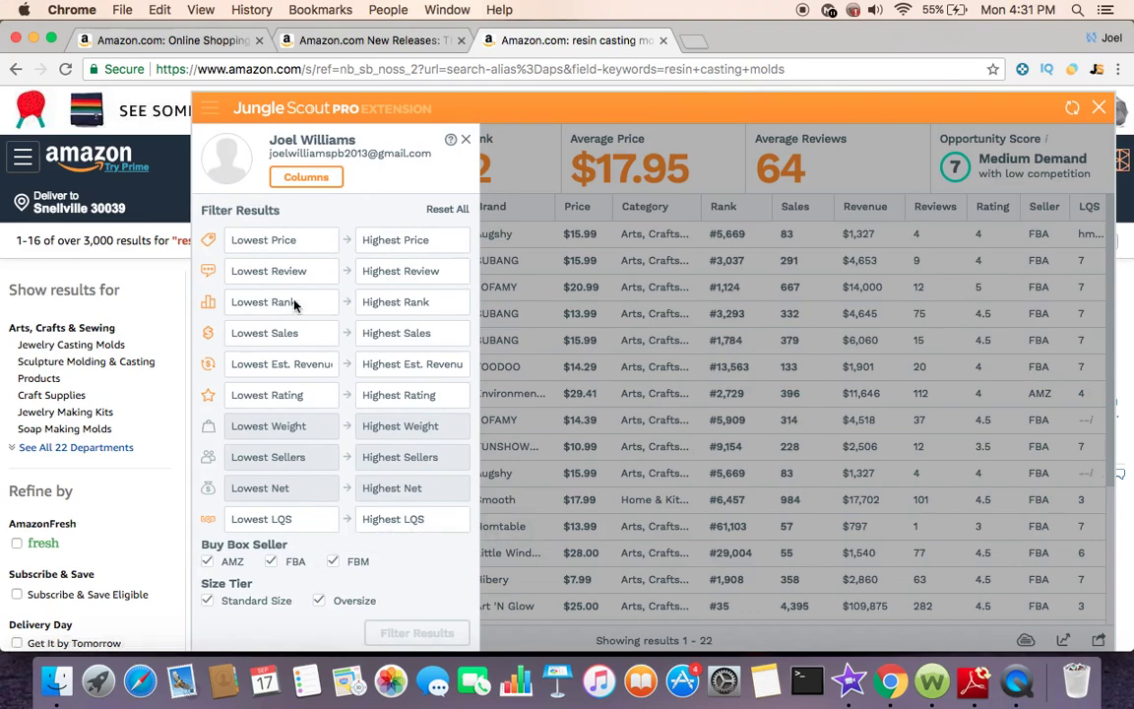
pyautogui.click(306, 188)
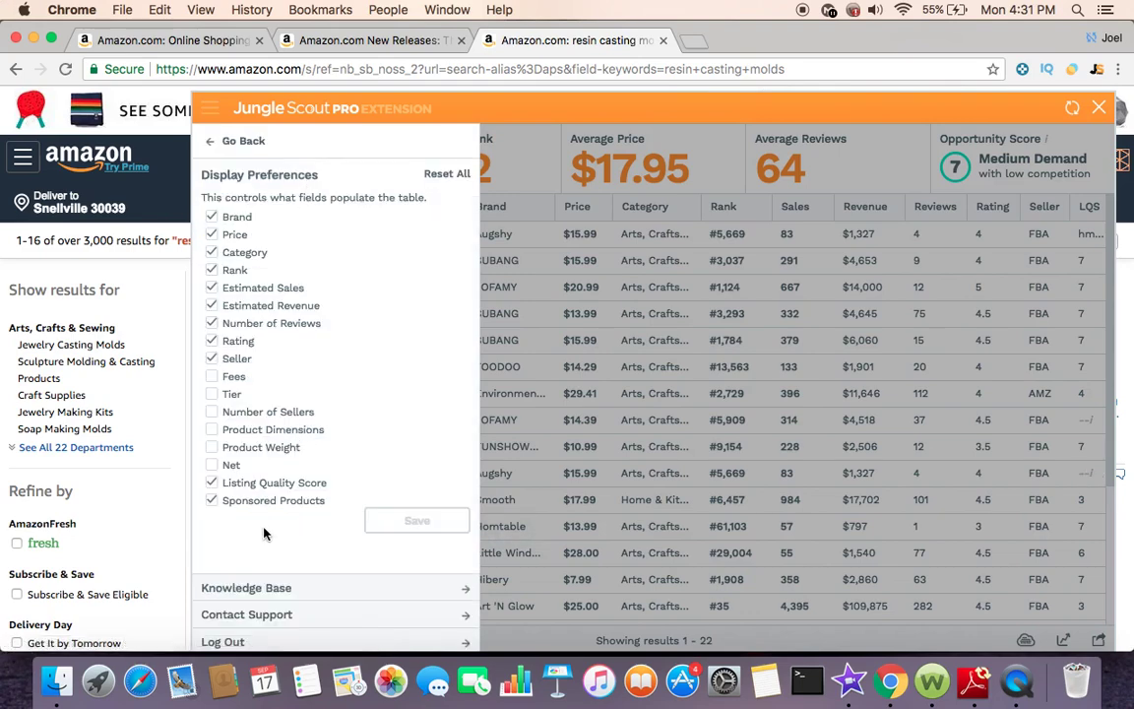
pyautogui.click(408, 531)
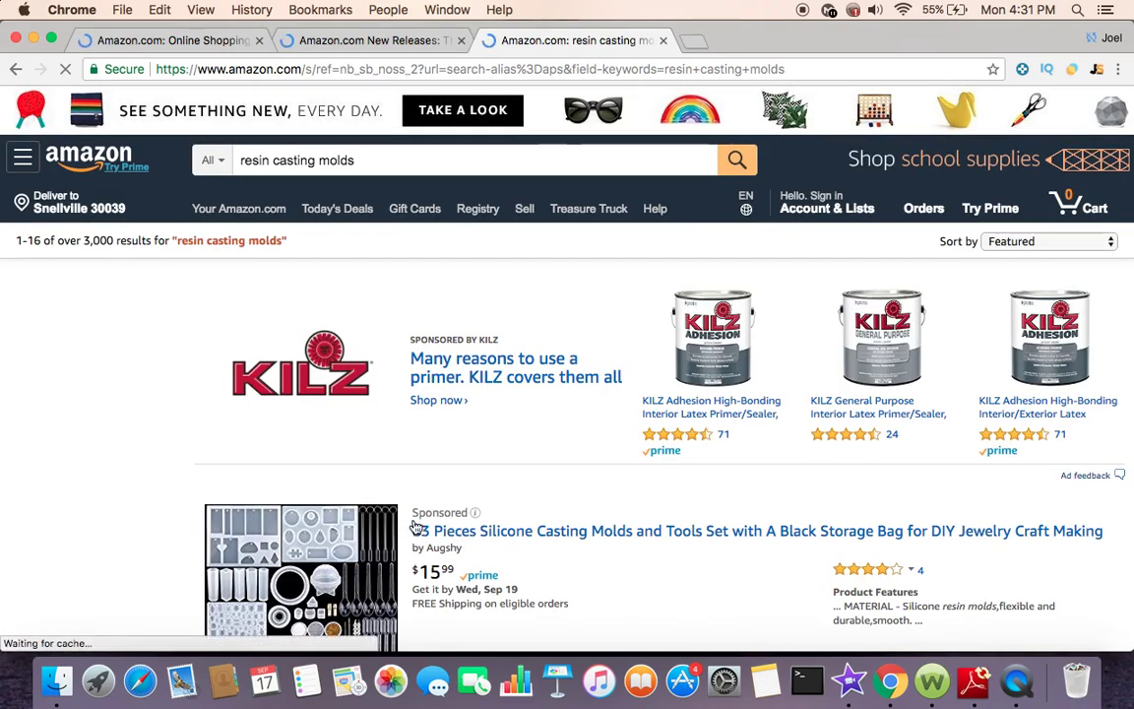
# - Run Jungle Scout again on the reloaded resin casting molds results and look through the product table
pyautogui.scroll(-1, 689, 532)
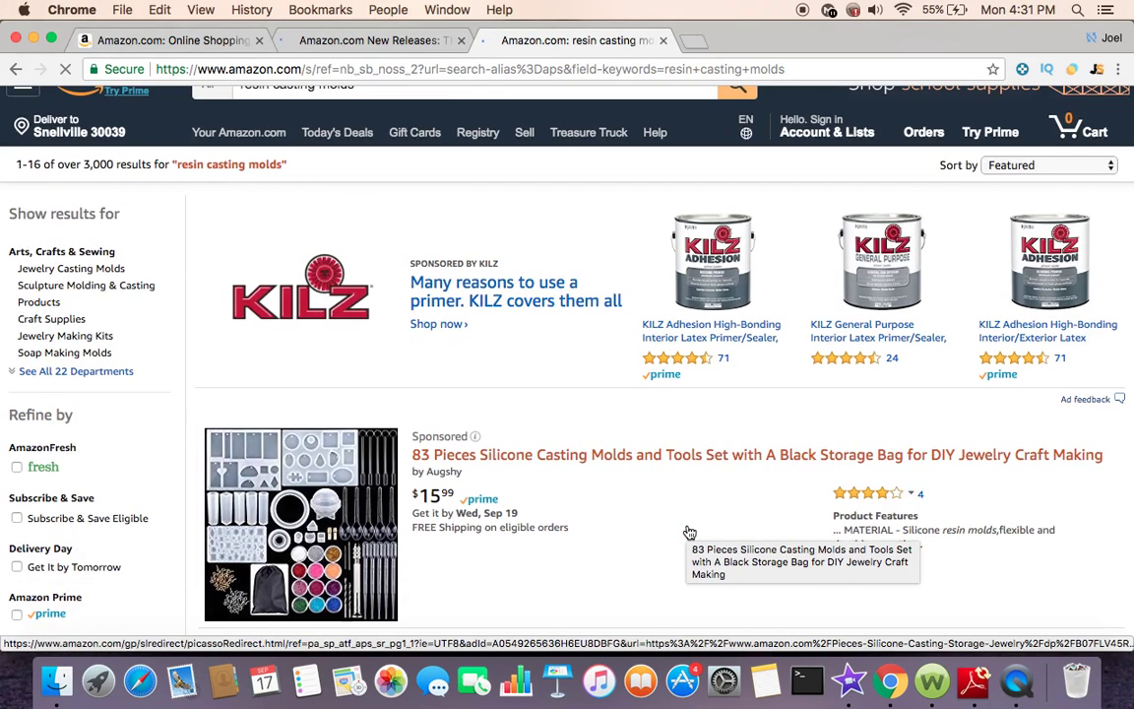
pyautogui.click(1096, 70)
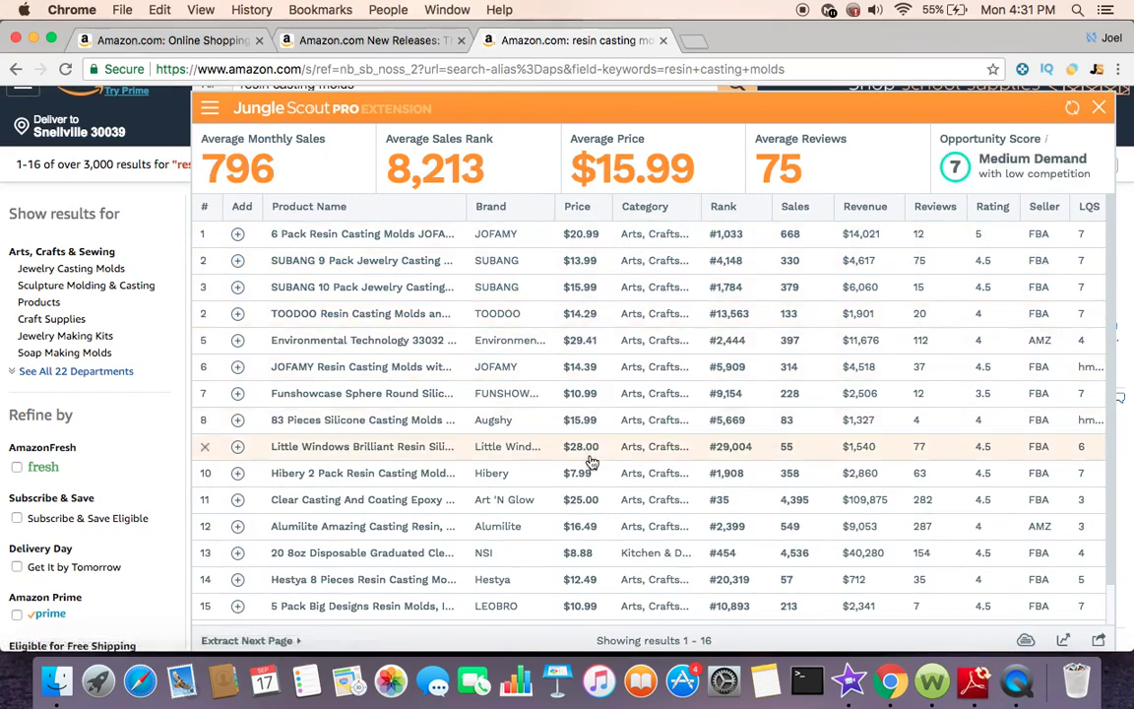
pyautogui.scroll(-1, 589, 475)
pyautogui.scroll(1, 591, 477)
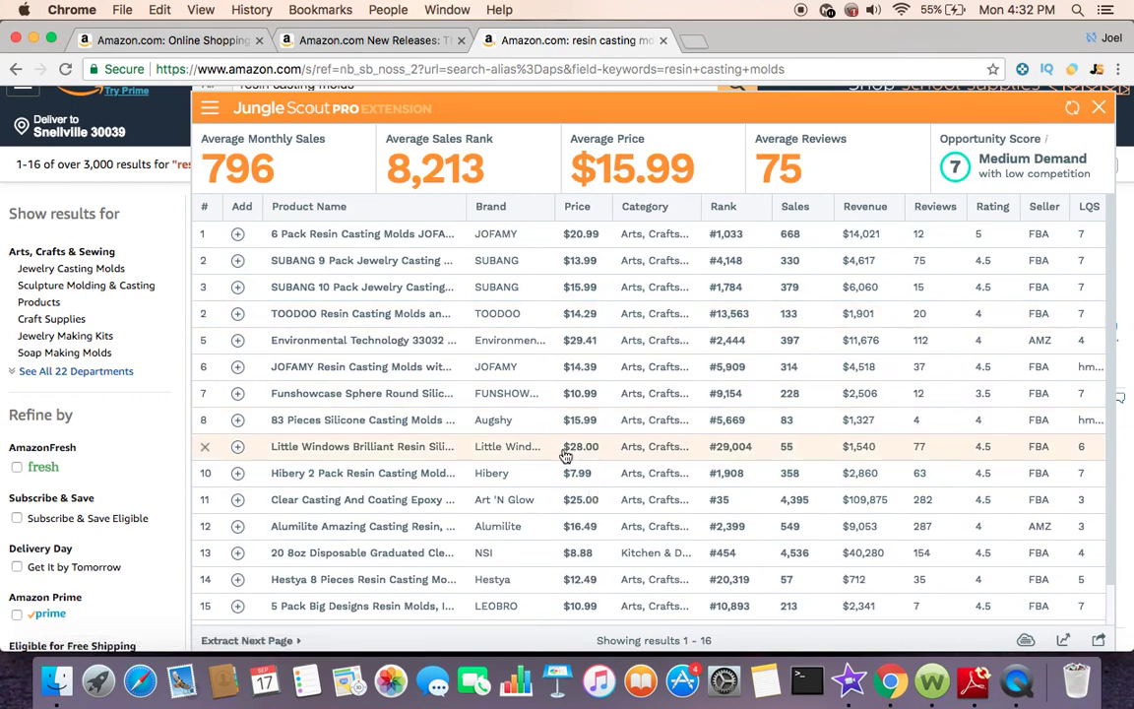
pyautogui.moveTo(425, 229)
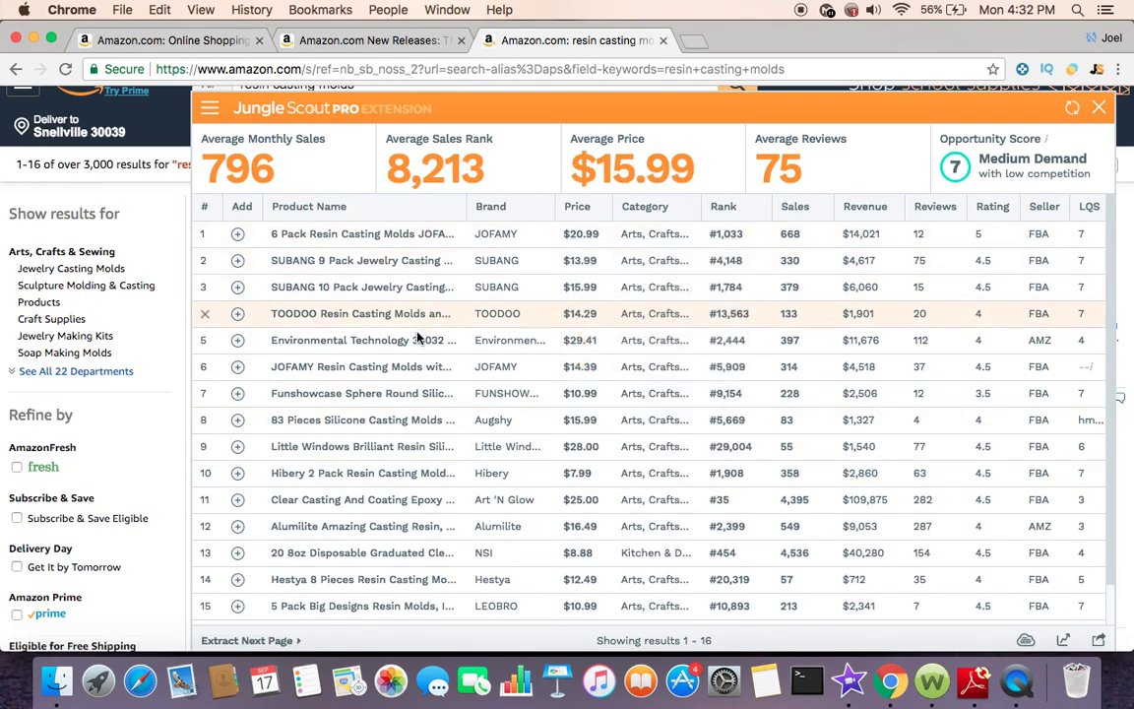
# - Preview the Environmental Technology casting epoxy product and remove its row from the Jungle Scout table
pyautogui.moveTo(417, 349)
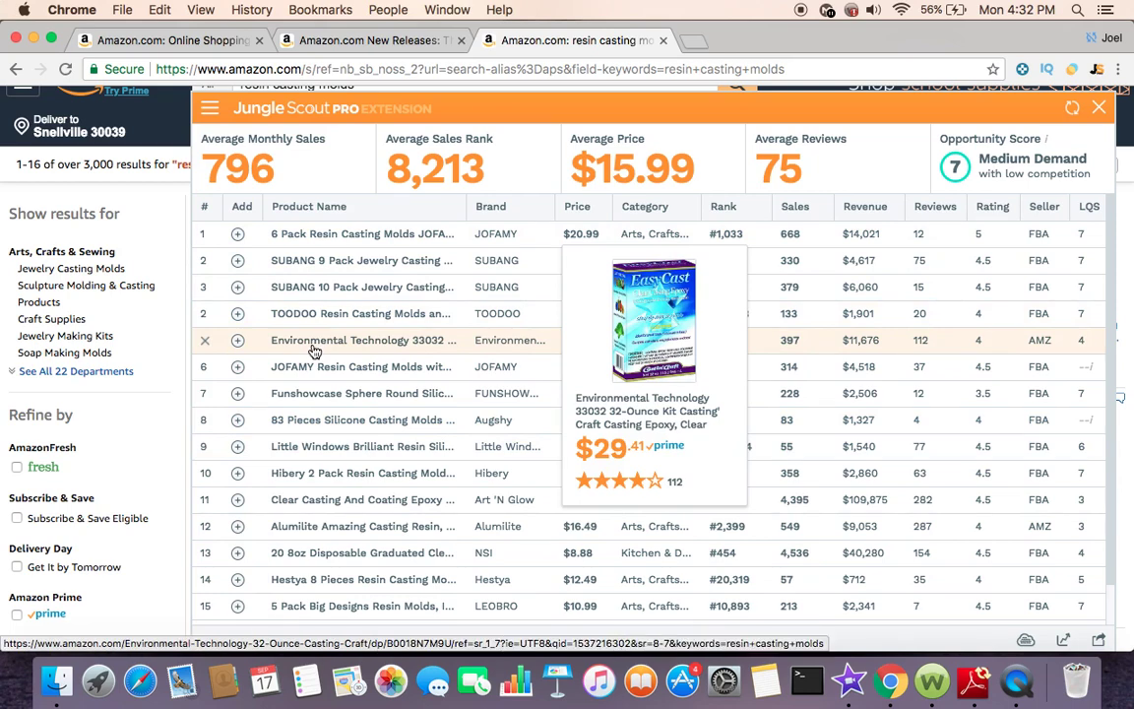
pyautogui.moveTo(304, 350)
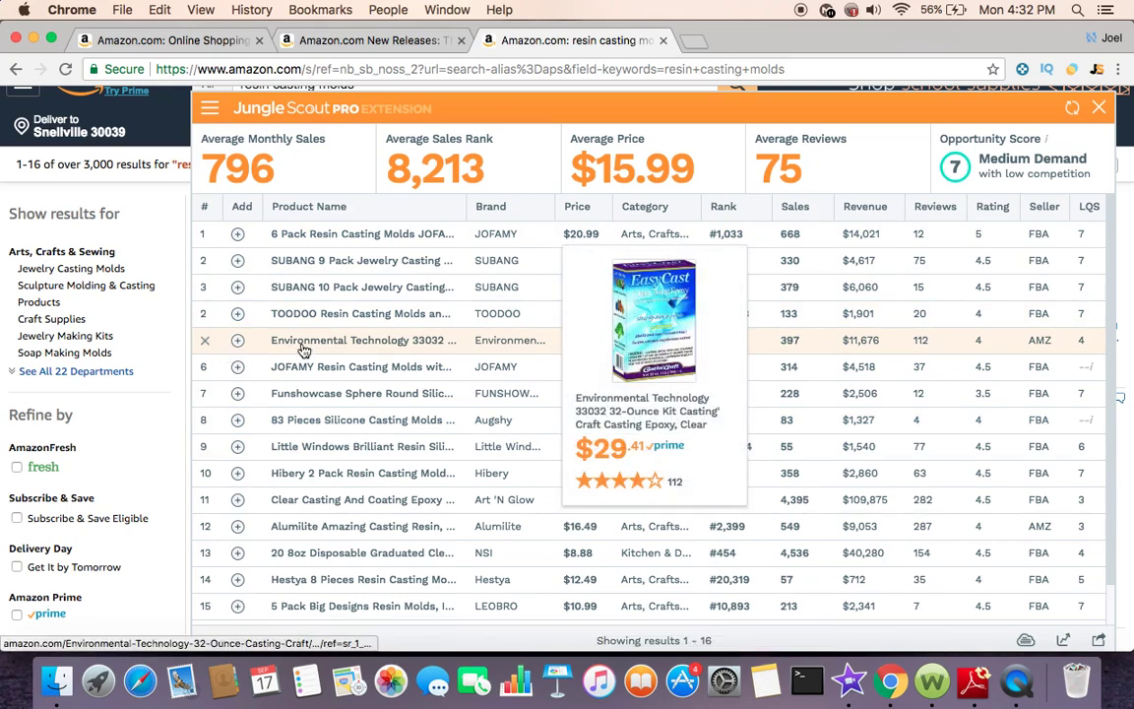
pyautogui.click(205, 343)
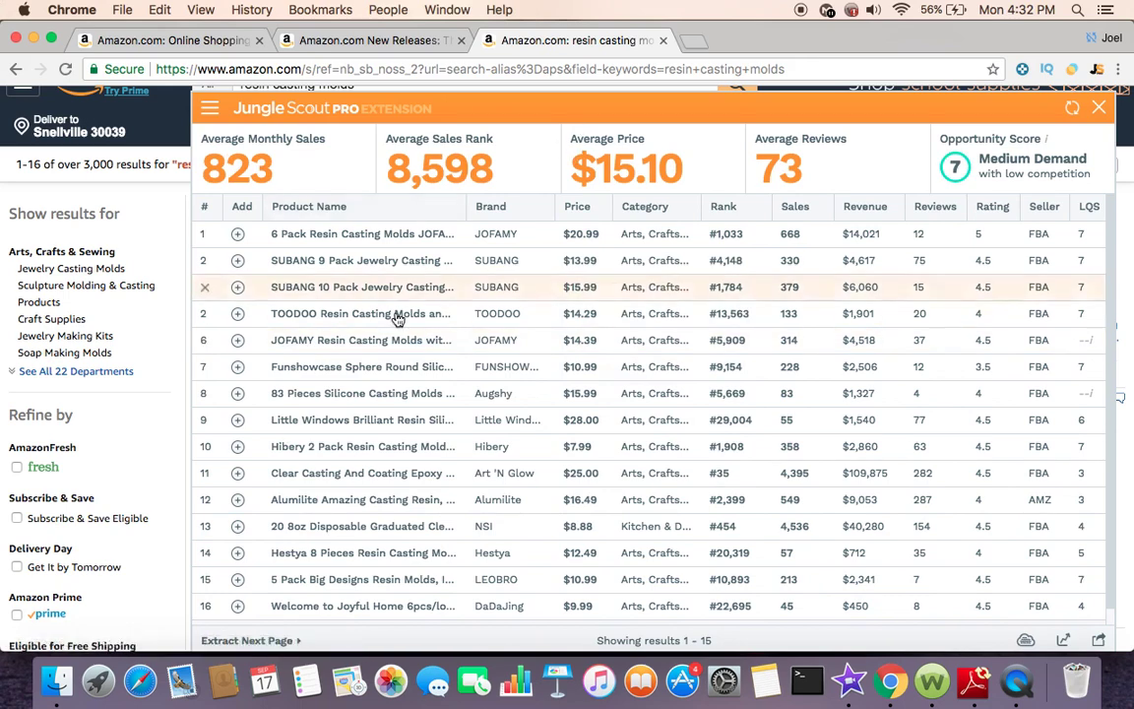
# - Examine the remaining resin casting mold products, comparing their previews, prices, sales, revenue and reviews
pyautogui.moveTo(414, 309)
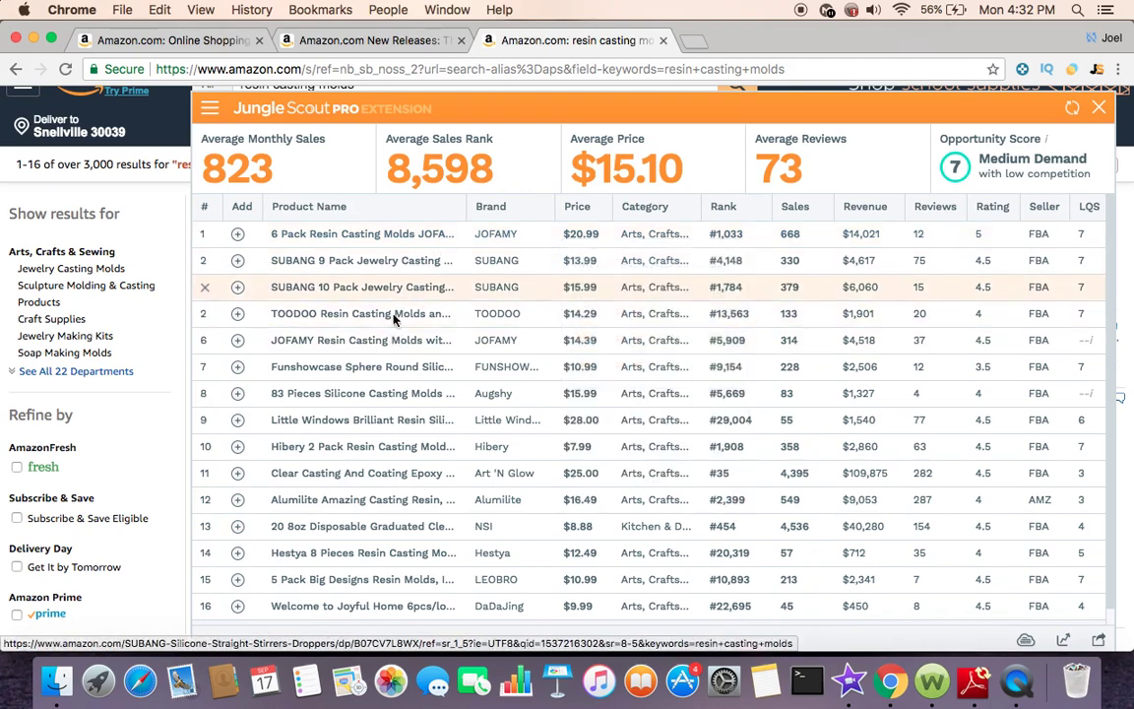
pyautogui.scroll(-1, 392, 369)
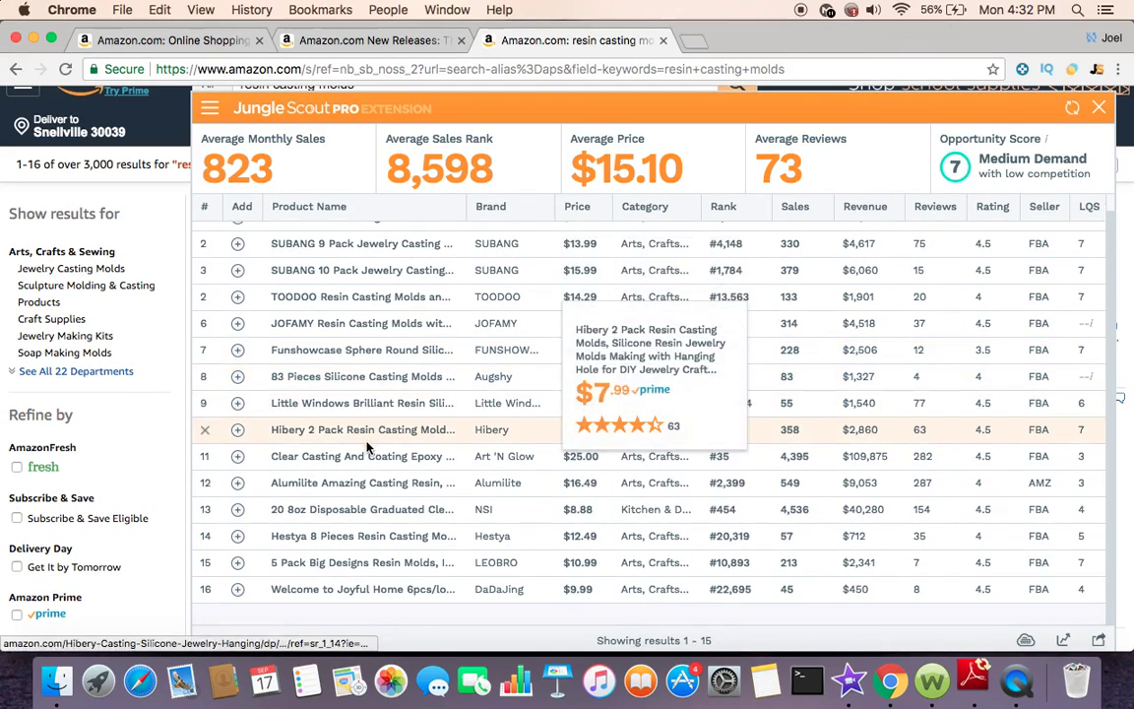
pyautogui.moveTo(366, 484)
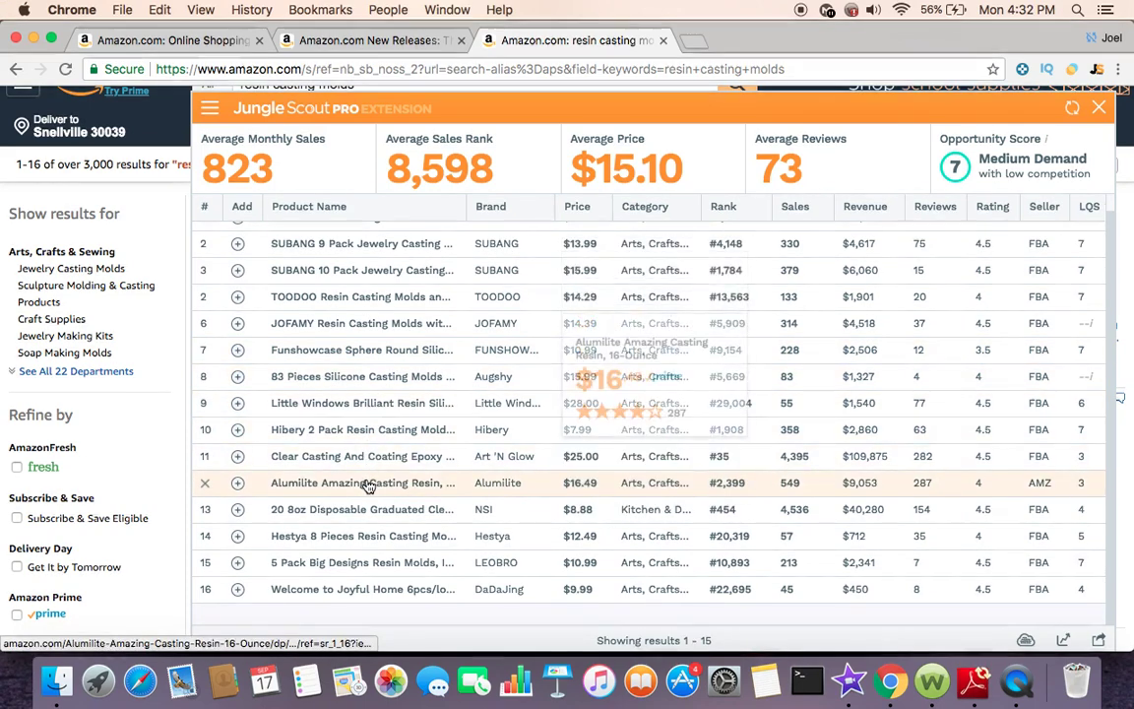
pyautogui.scroll(1, 366, 484)
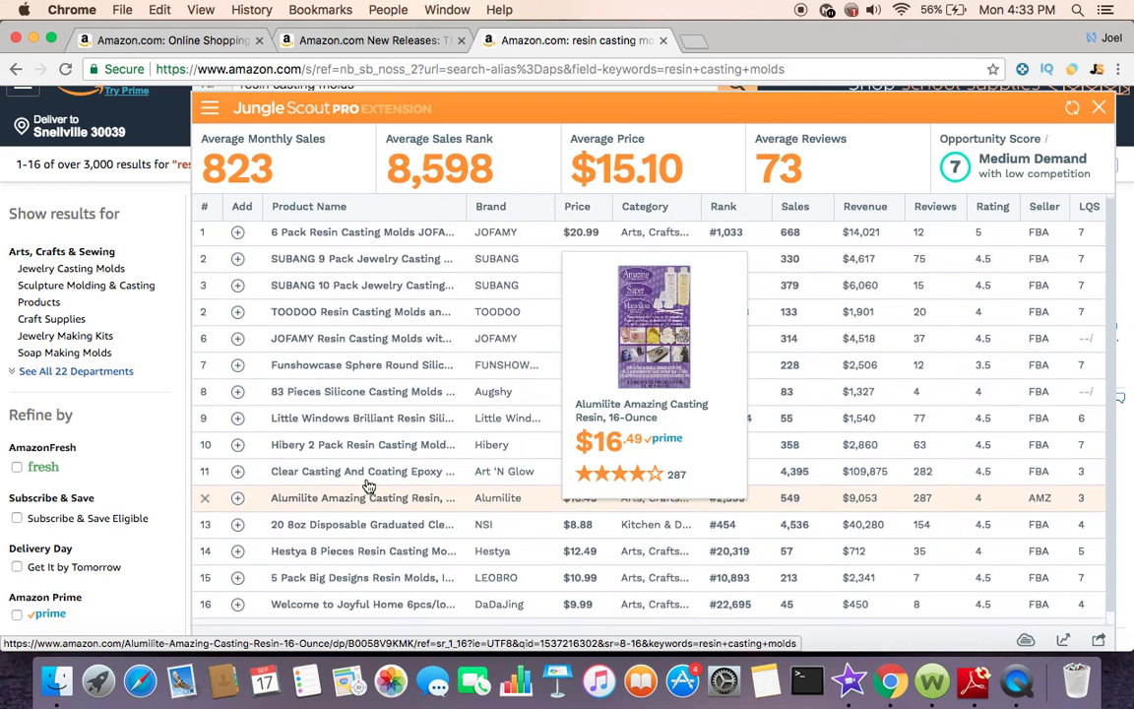
pyautogui.moveTo(377, 236)
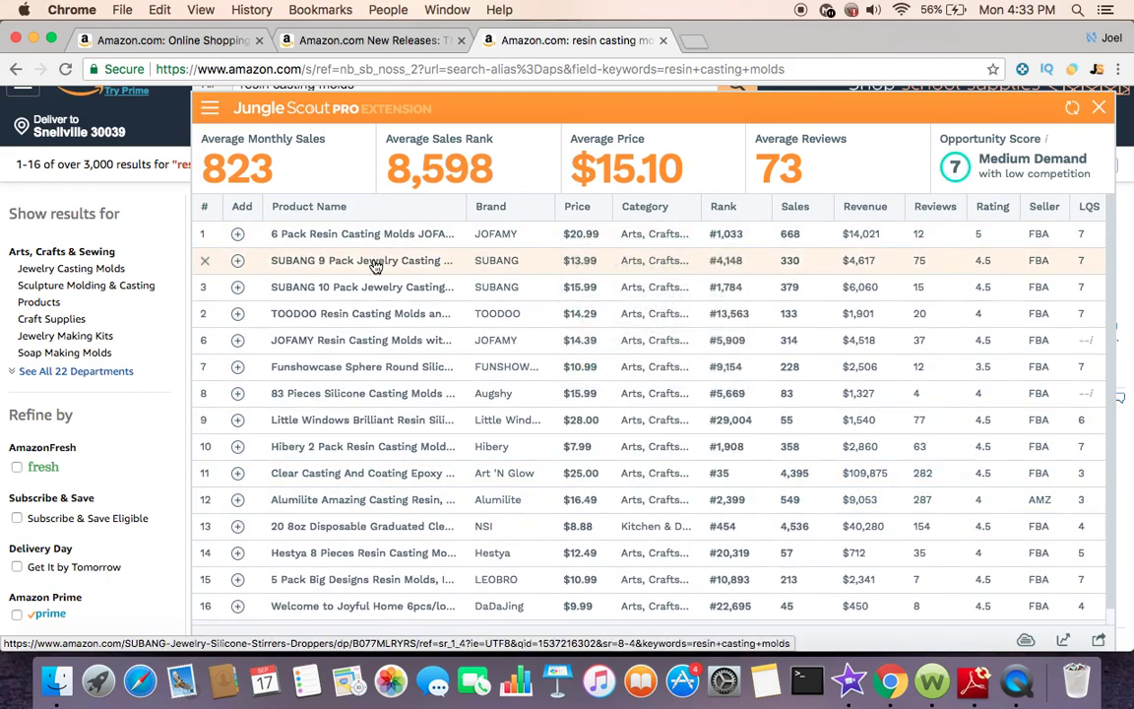
pyautogui.moveTo(375, 265)
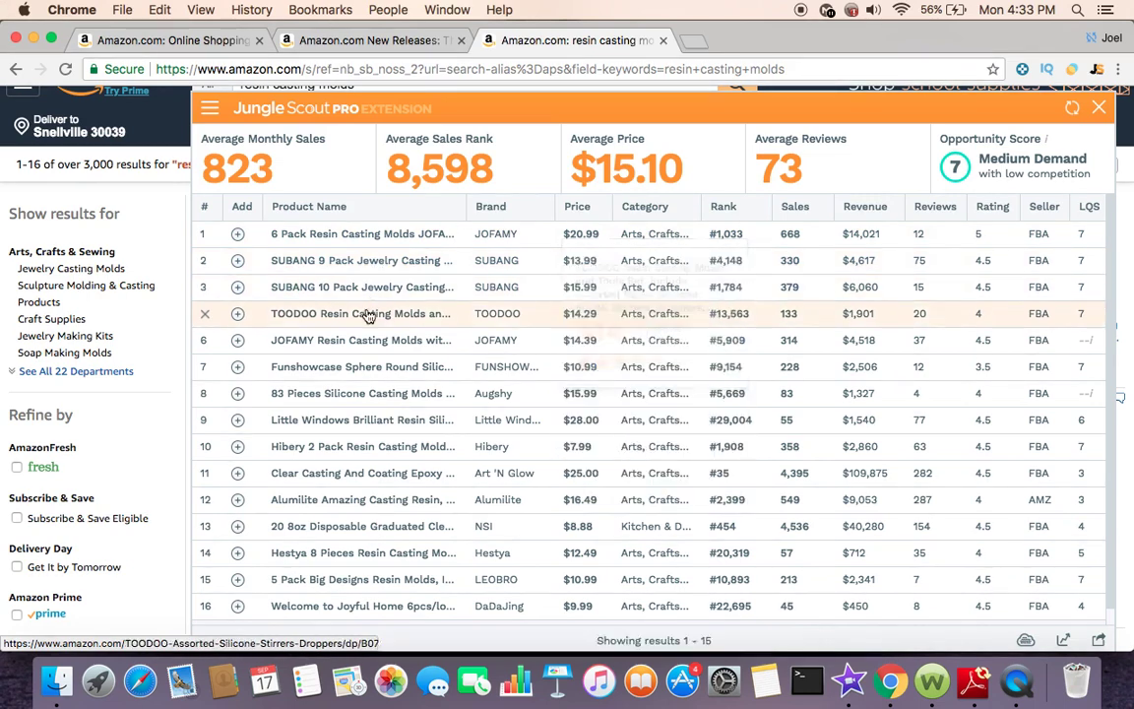
pyautogui.moveTo(364, 322)
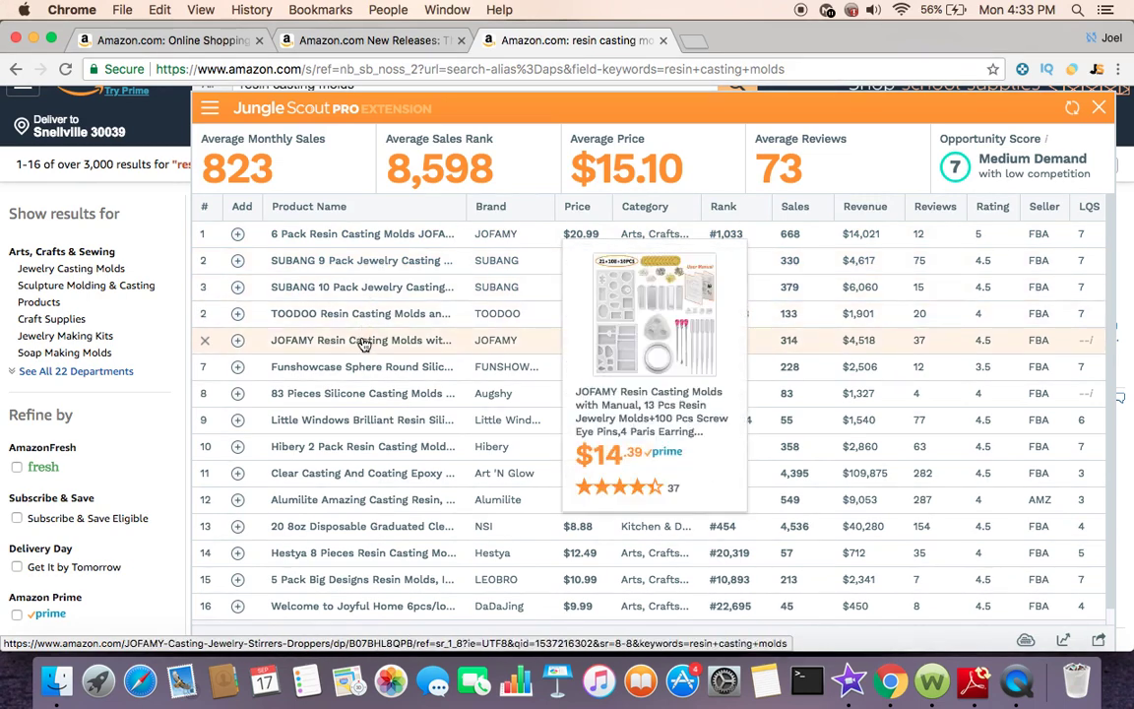
pyautogui.moveTo(362, 368)
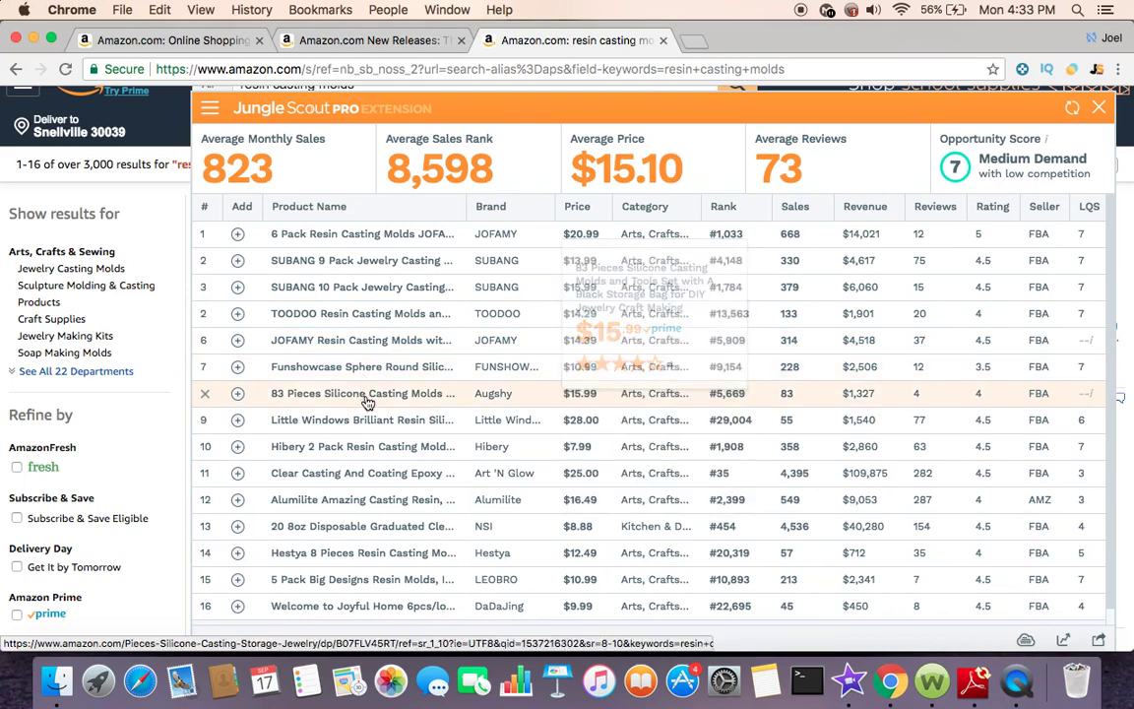
pyautogui.moveTo(366, 402)
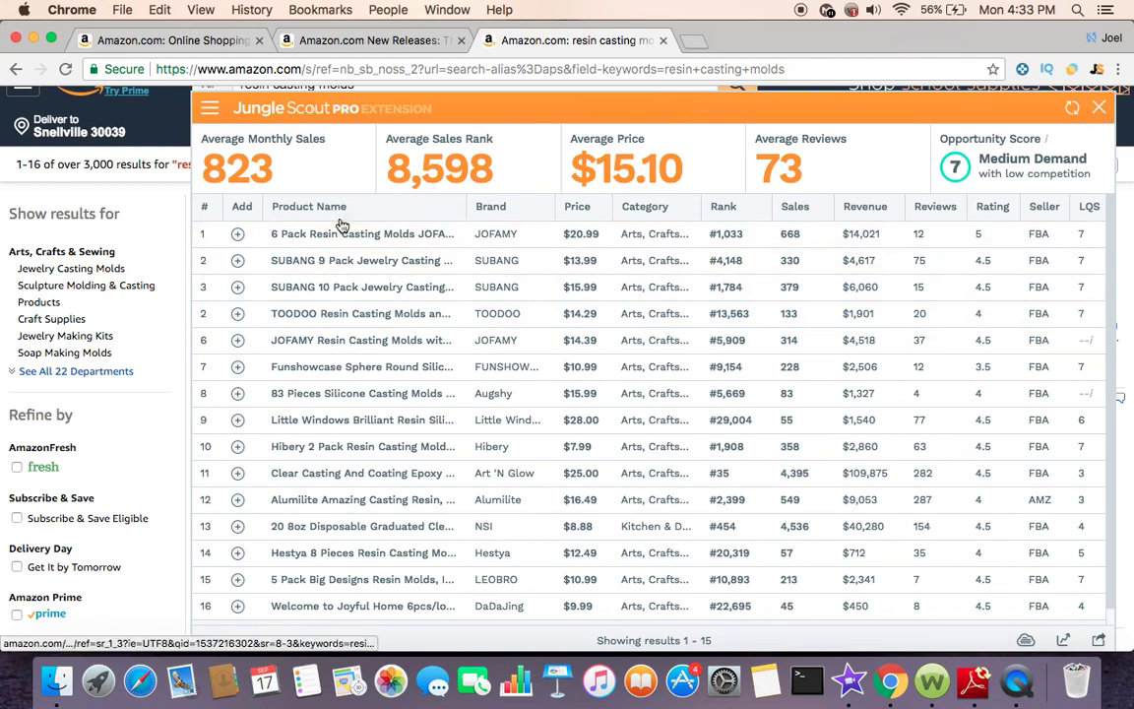
pyautogui.moveTo(341, 241)
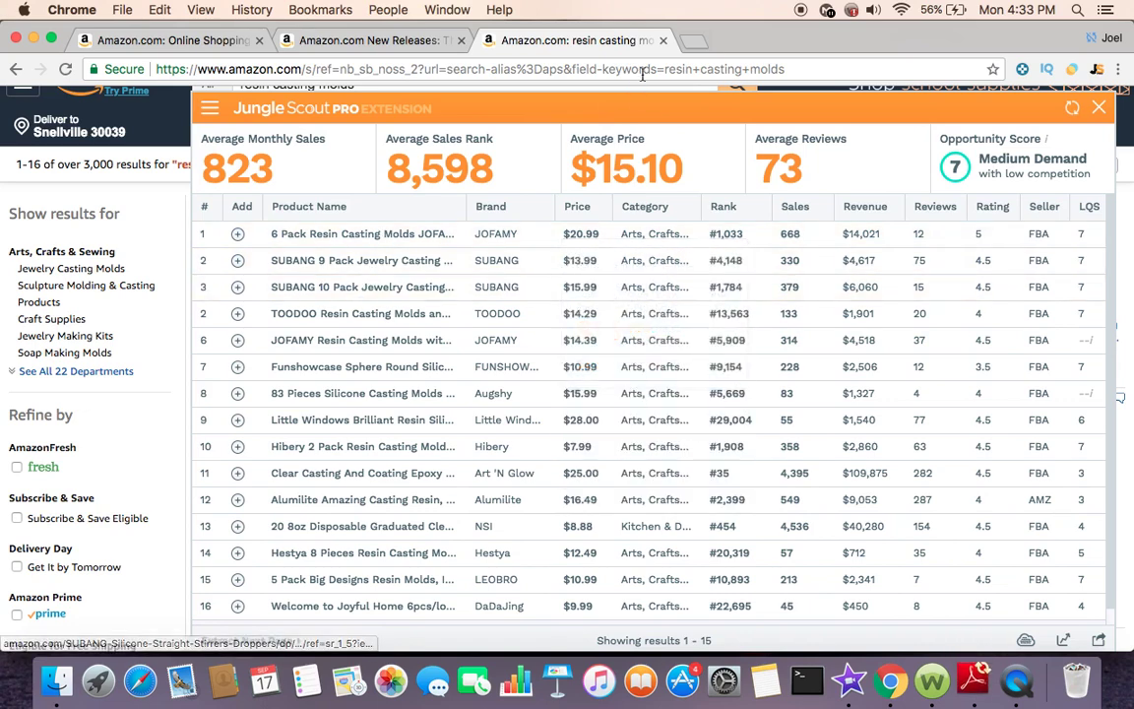
# - Open alibaba.com in a new browser tab
pyautogui.press('super+t')
pyautogui.write('ala')
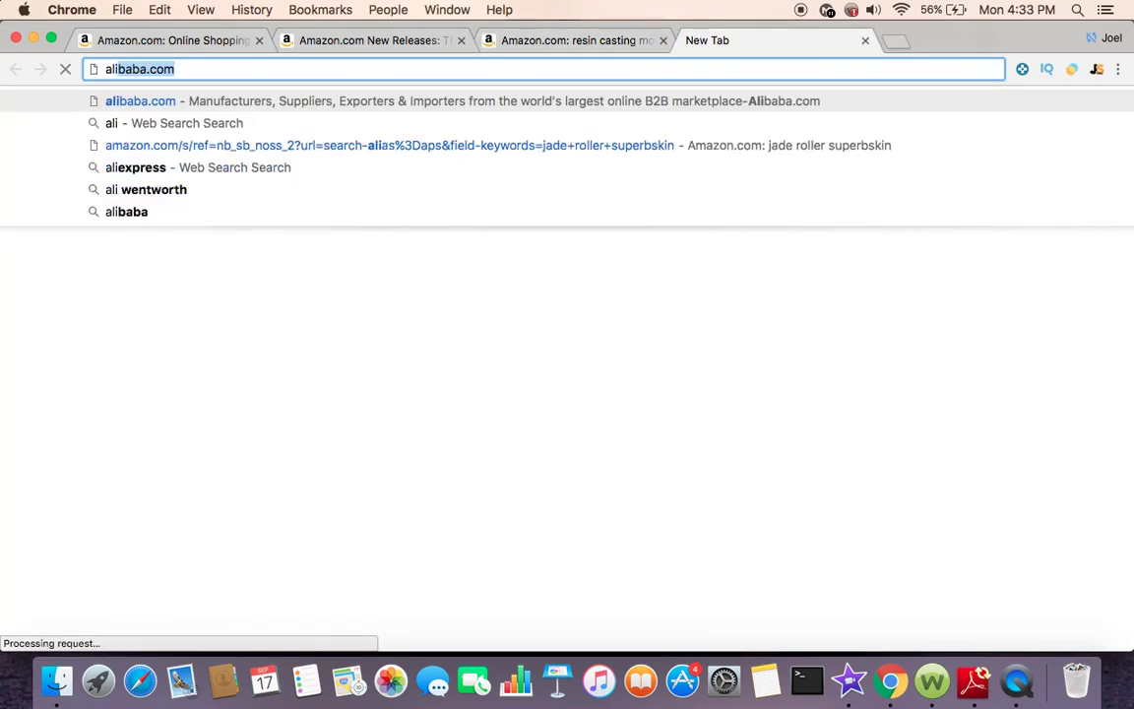
pyautogui.press('BackSpace')
pyautogui.write('ib')
pyautogui.press('Return')
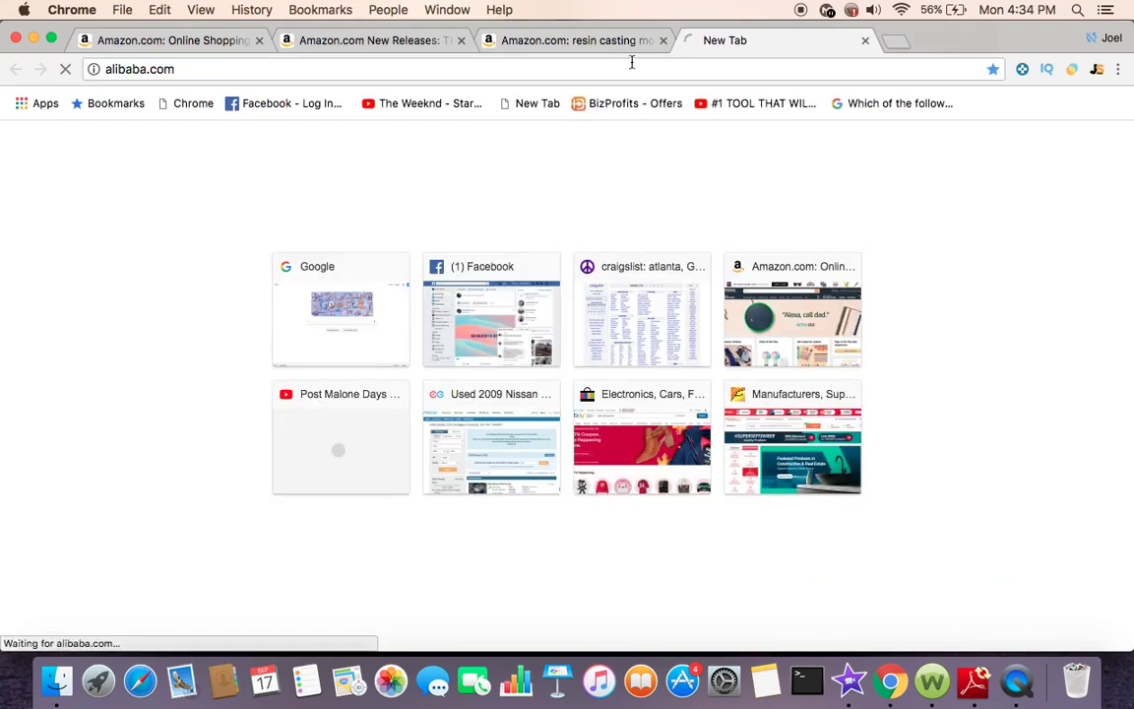
pyautogui.click(626, 44)
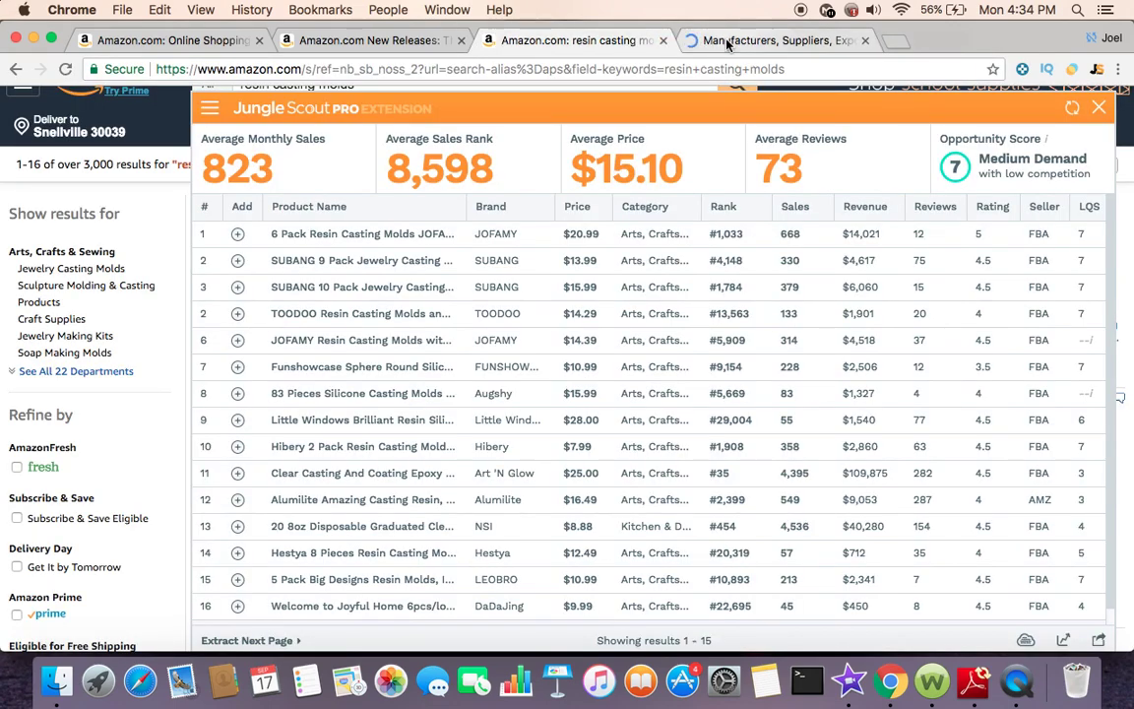
pyautogui.click(727, 44)
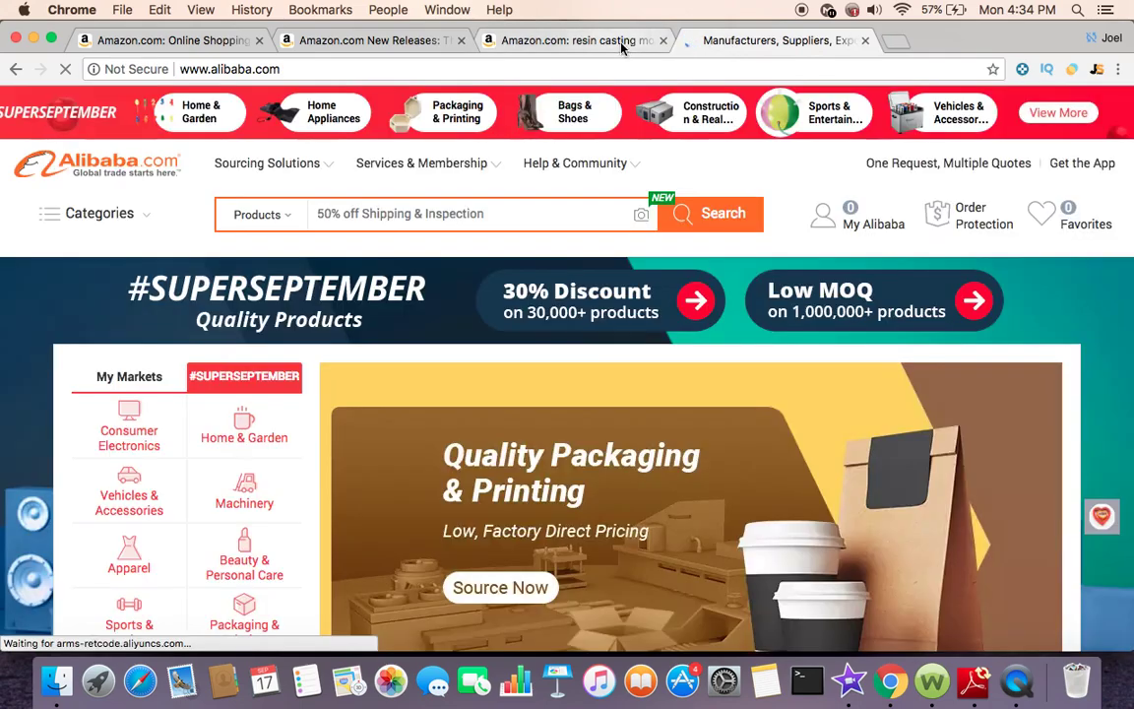
pyautogui.click(622, 44)
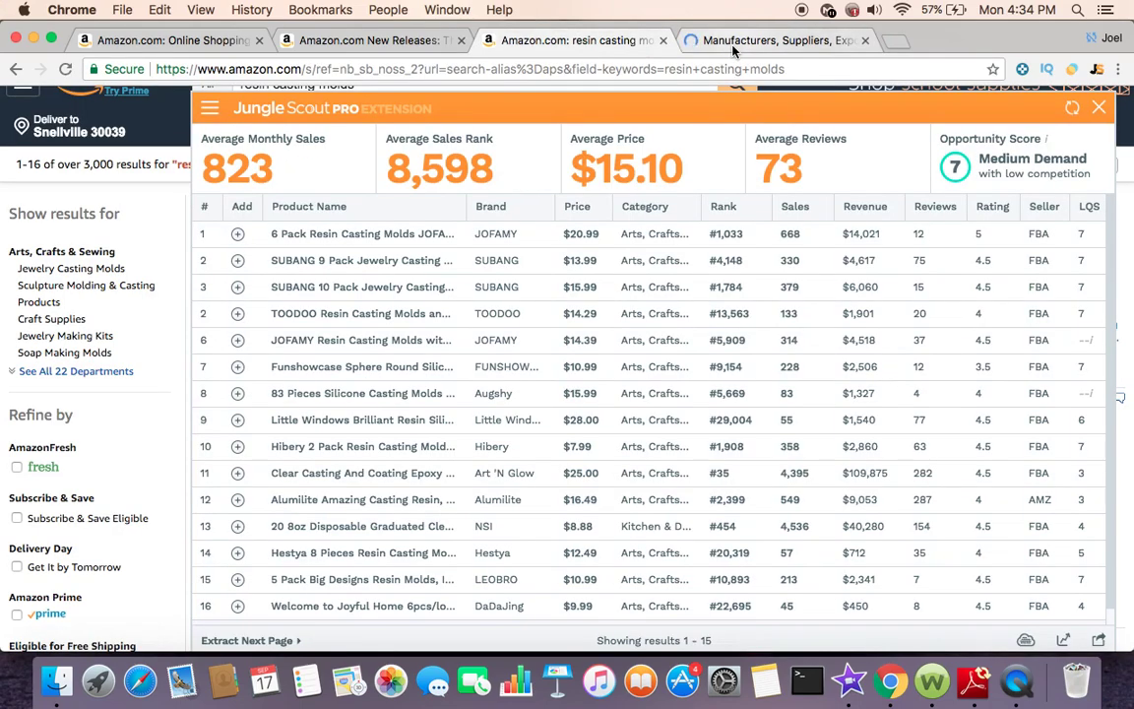
pyautogui.click(777, 41)
# - Open google.com in another new browser tab
pyautogui.click(896, 41)
pyautogui.write('google.com')
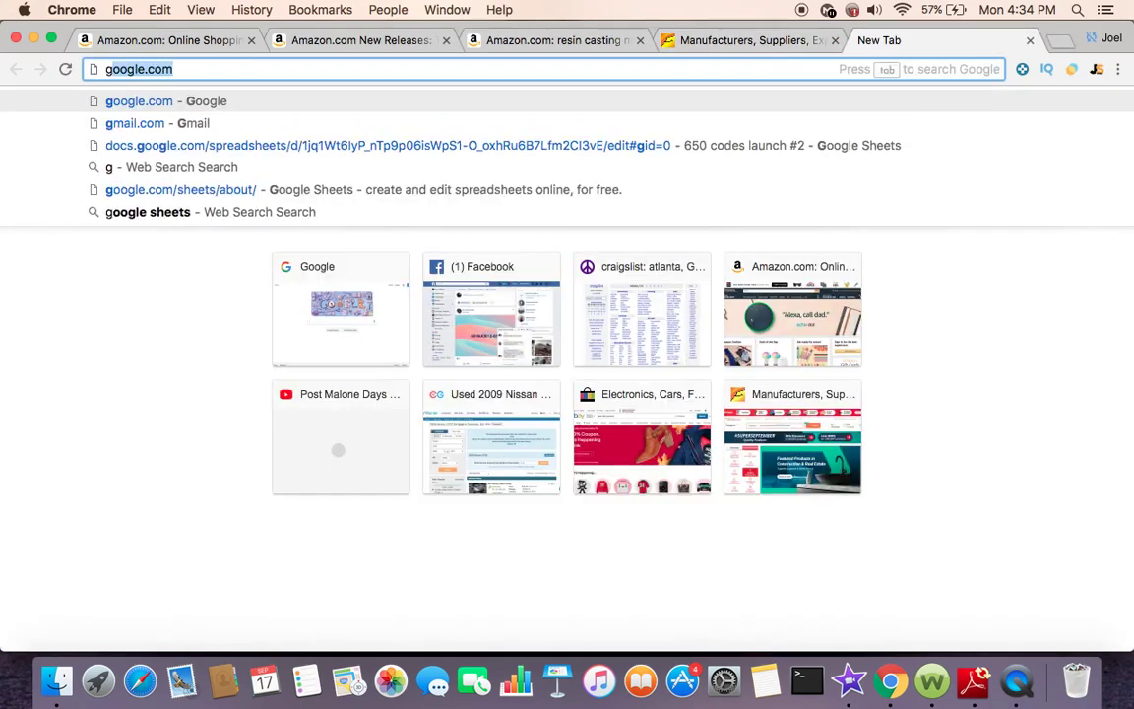
pyautogui.press('Return')
# - Switch between the open Amazon, Google and Alibaba pages, ending on the Alibaba homepage
pyautogui.click(728, 42)
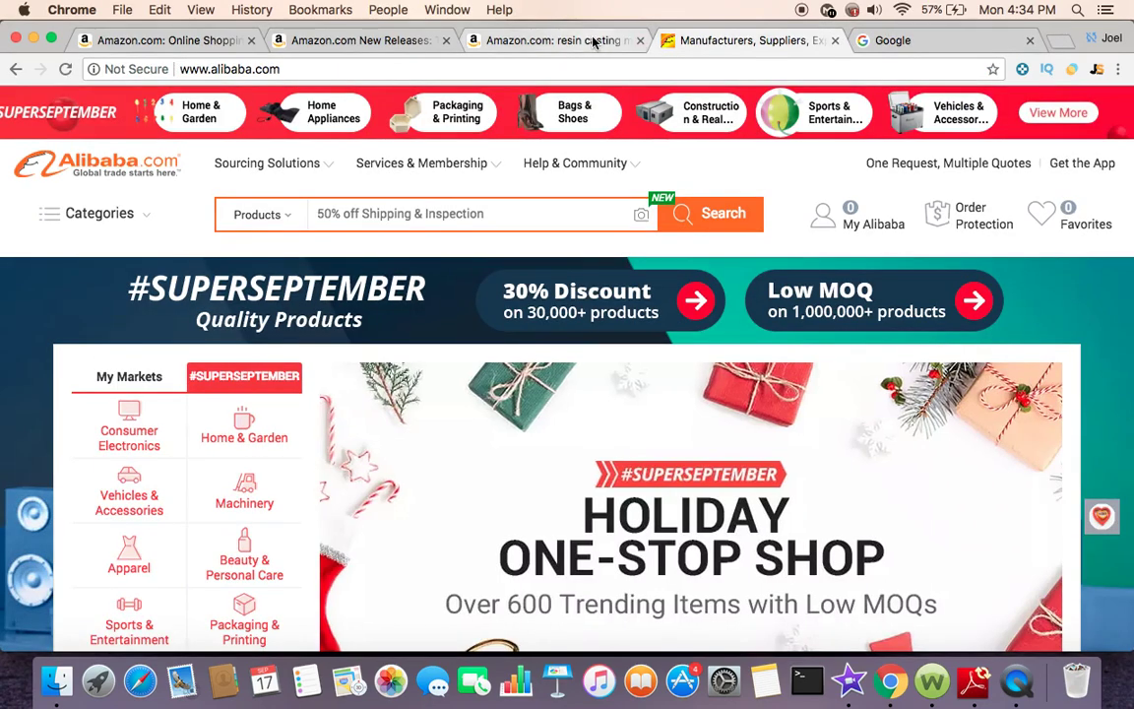
pyautogui.click(598, 42)
pyautogui.click(904, 42)
pyautogui.click(799, 44)
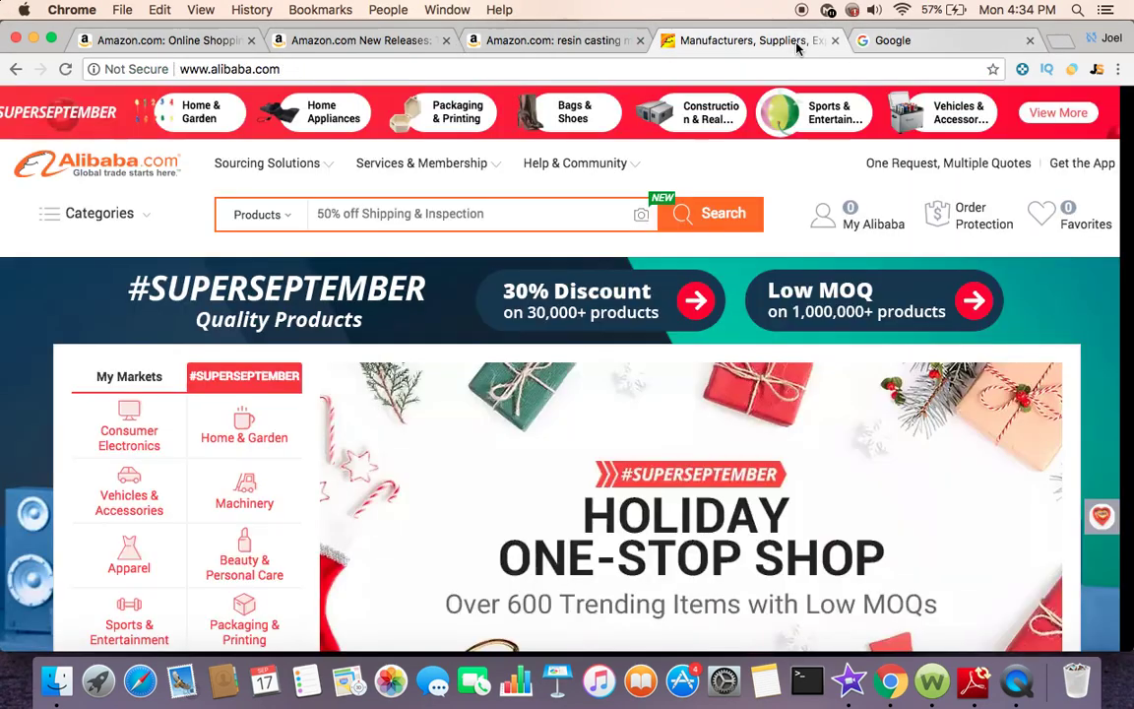
# - Reorder the browser tabs so Google comes before Alibaba, and check the Amazon resin casting mold results before returning to Google
pyautogui.moveTo(886, 41); pyautogui.dragTo(748, 40)
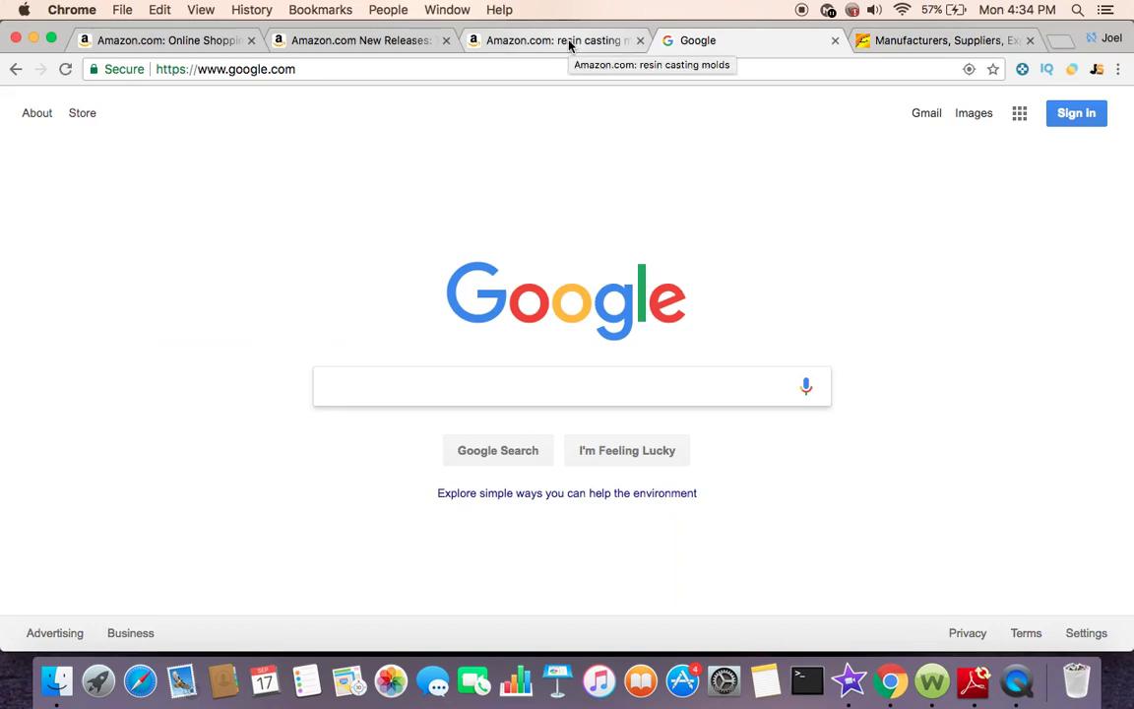
pyautogui.click(569, 43)
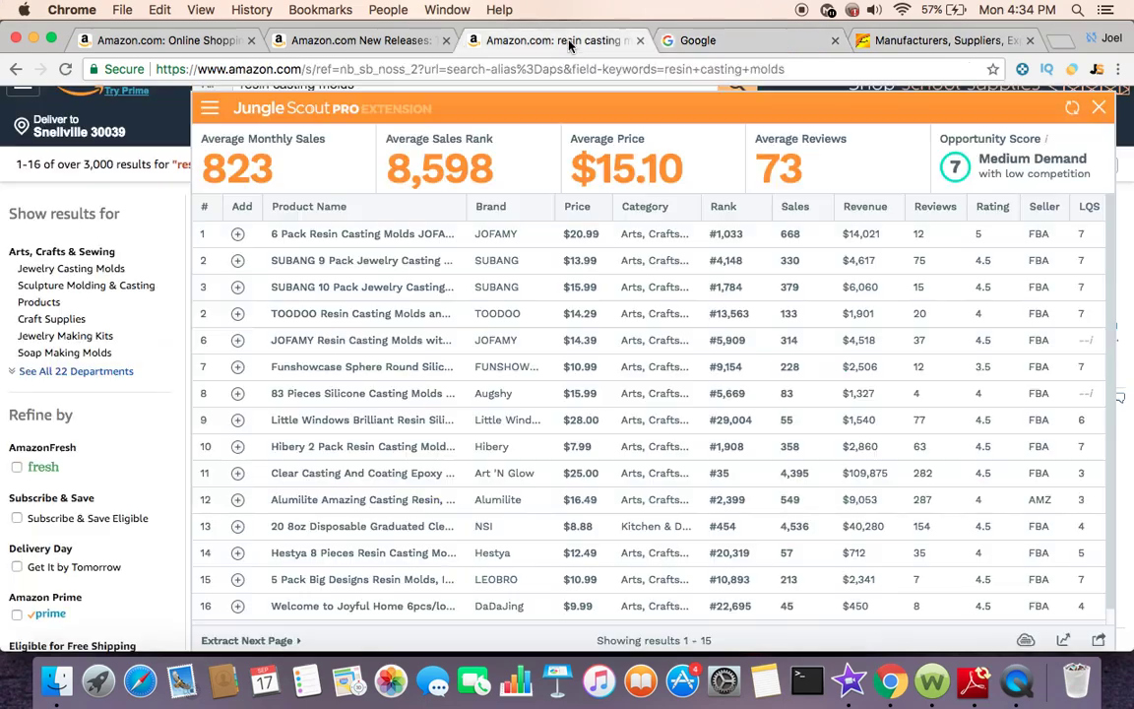
pyautogui.click(680, 43)
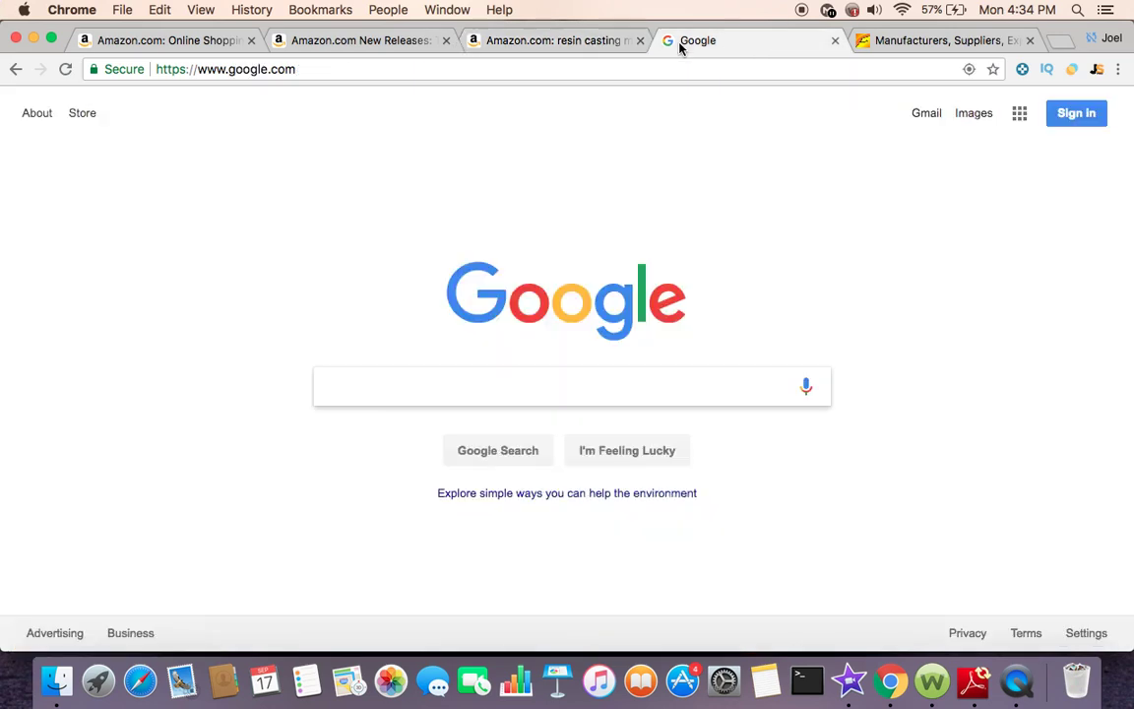
pyautogui.click(597, 45)
pyautogui.hotkey('ctrl', 'Tab')
# - Search Google for "patents" and open the Google Patents site
pyautogui.write('paten')
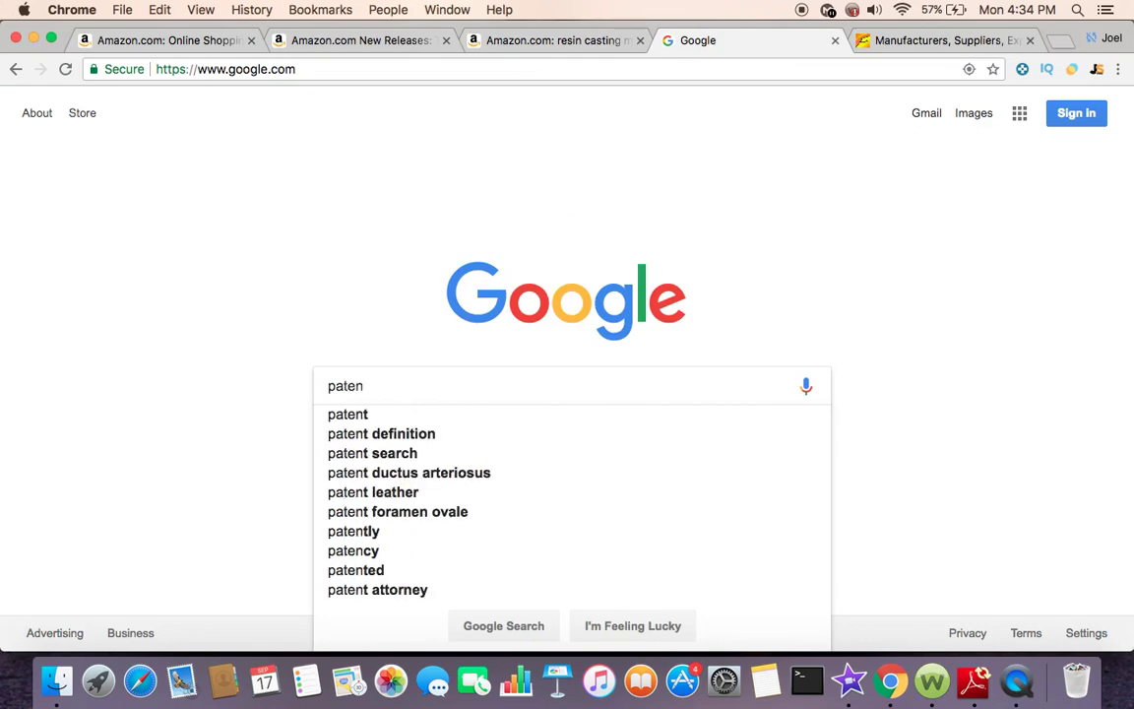
pyautogui.write('ts')
pyautogui.press('Return')
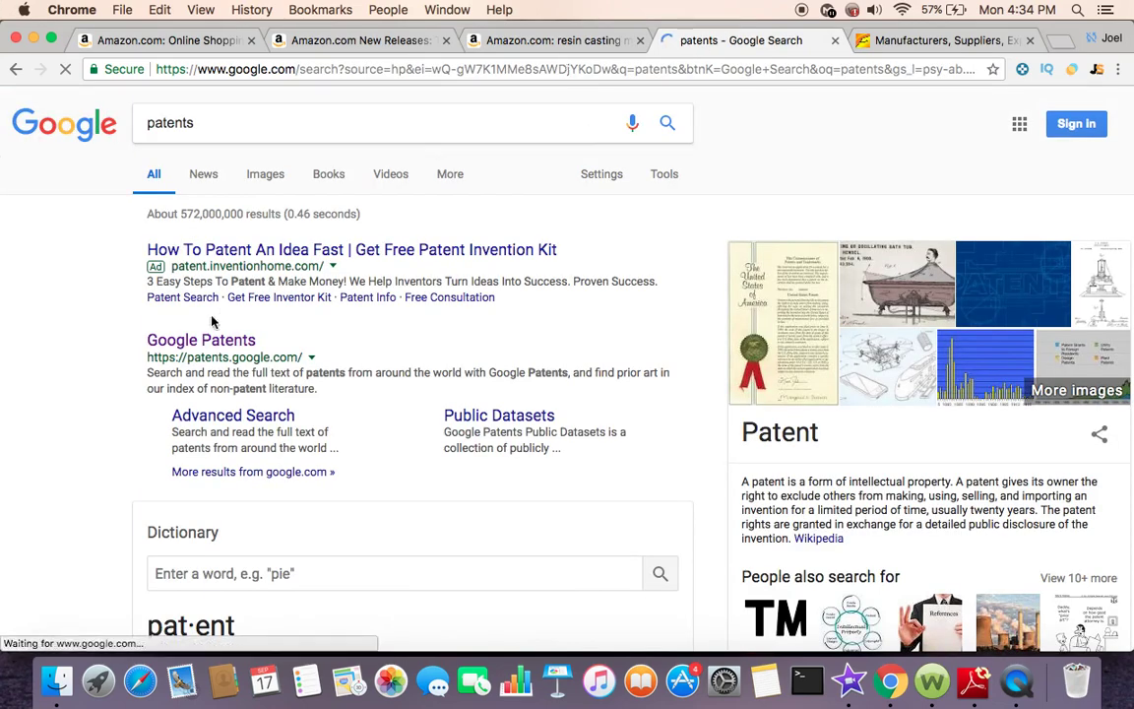
pyautogui.click(200, 342)
# - Review the SUBANG jewelry casting mold products in the Jungle Scout list on the Amazon page
pyautogui.click(469, 39)
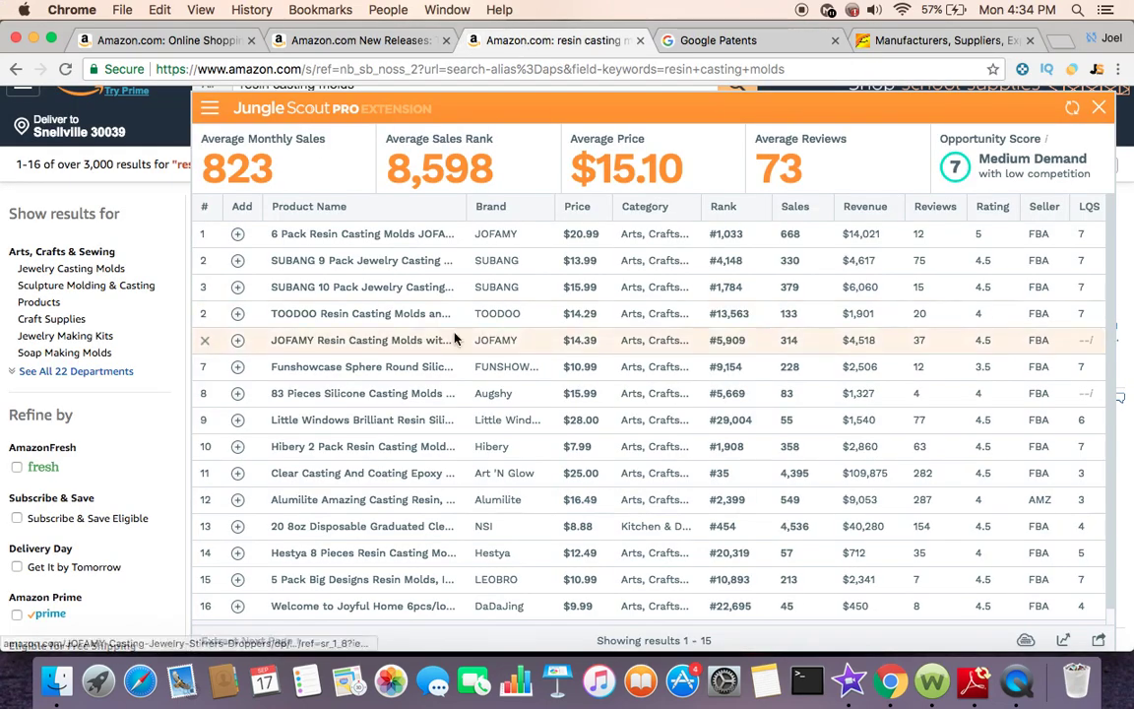
pyautogui.moveTo(387, 241)
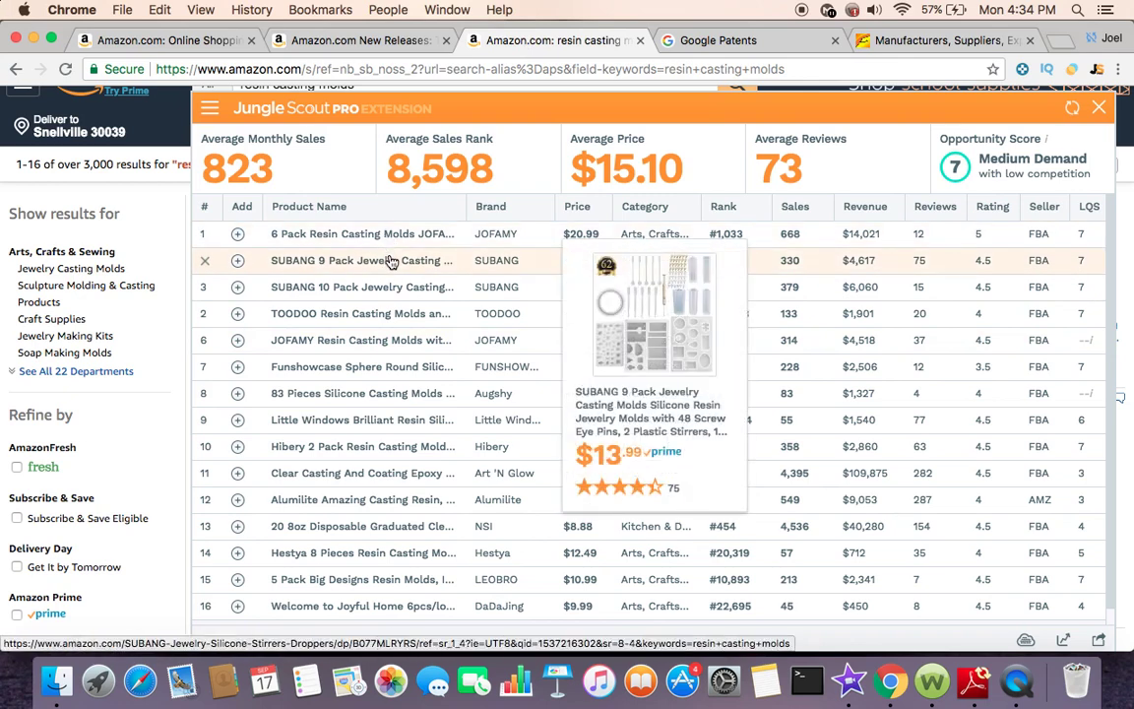
pyautogui.moveTo(392, 286)
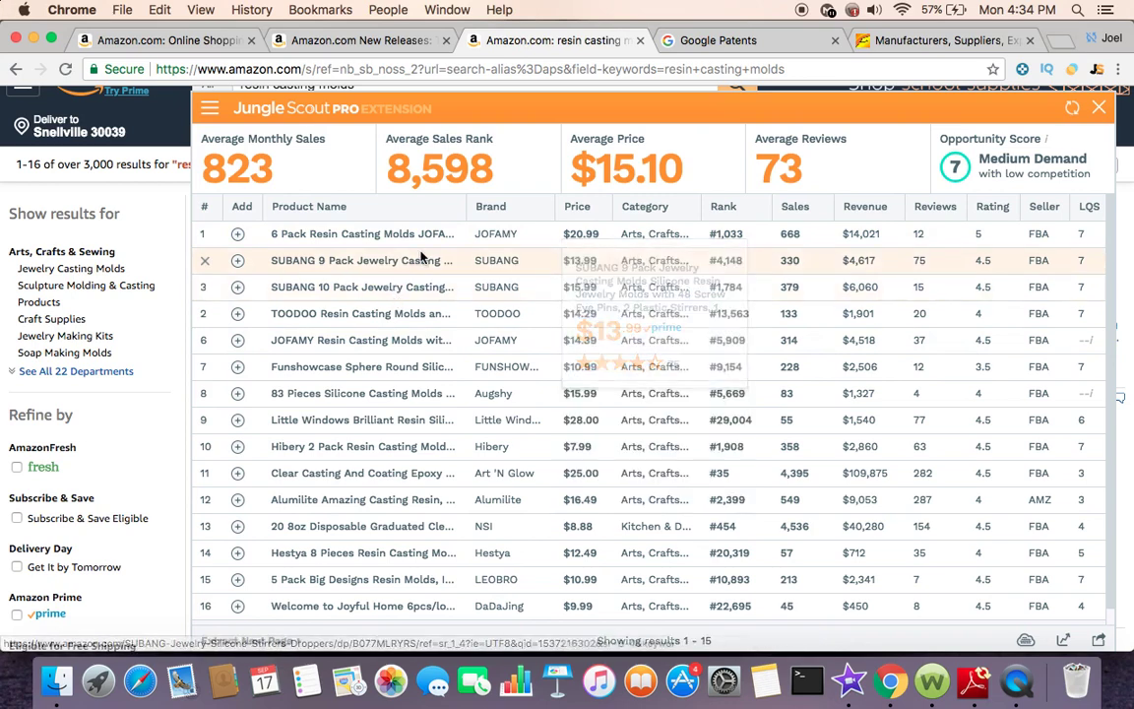
# - Search Google Patents for "resin casting molds"
pyautogui.click(745, 51)
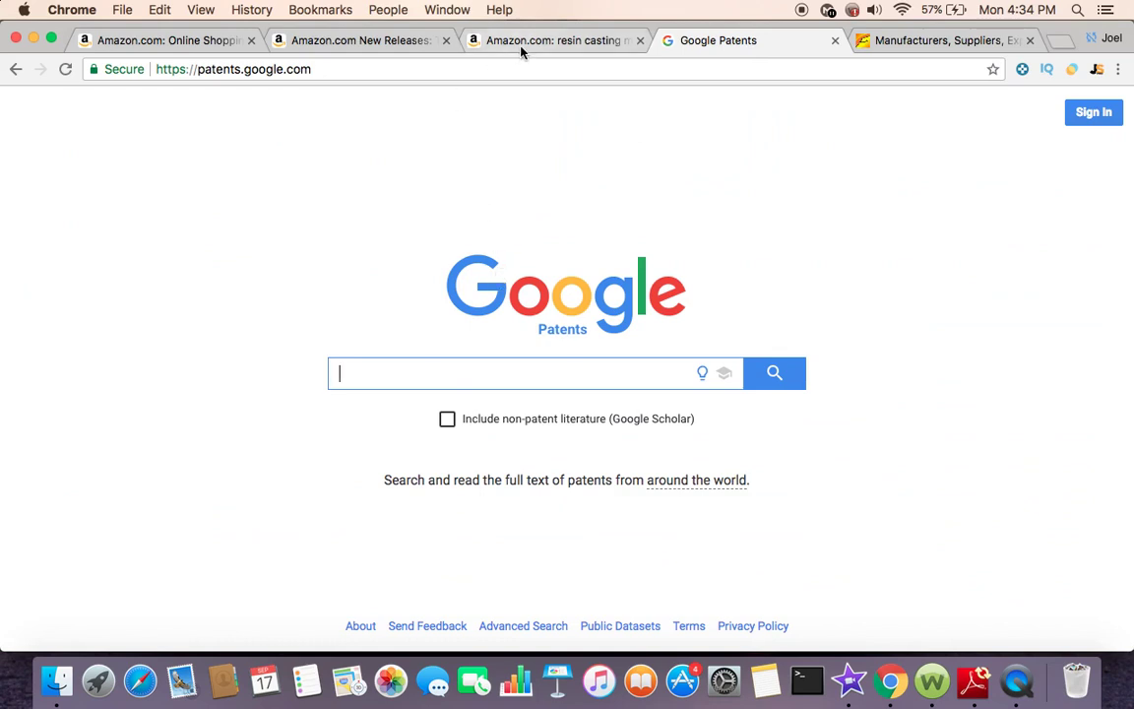
pyautogui.write('re')
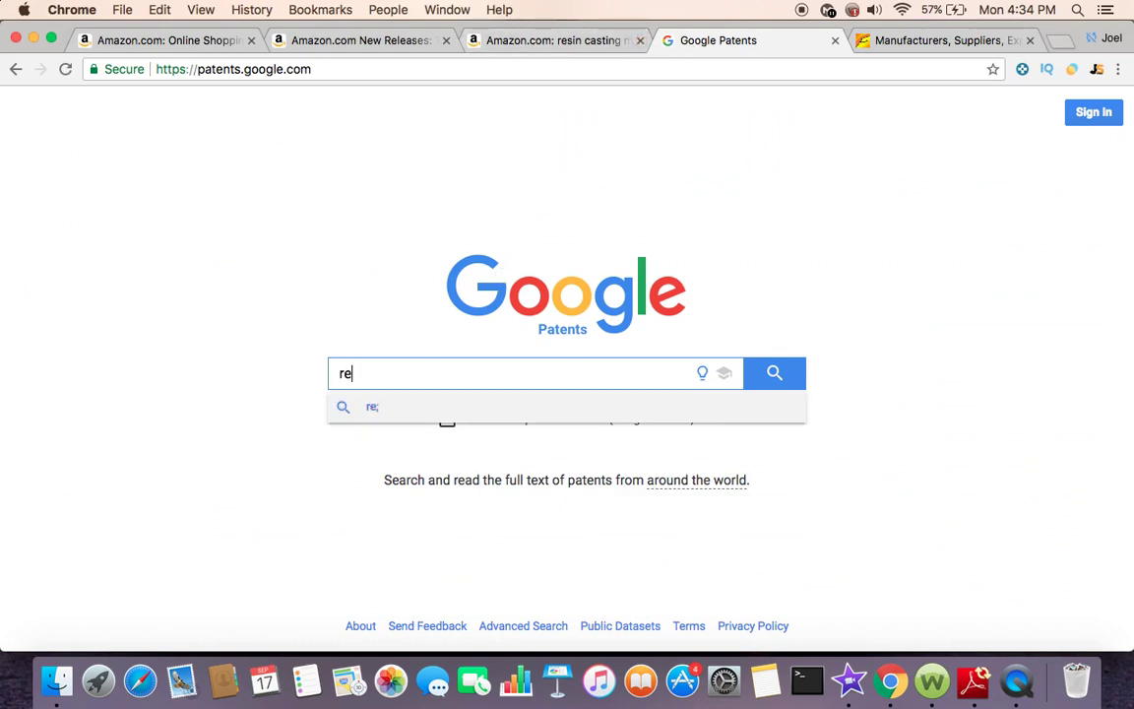
pyautogui.write('sin casting molds')
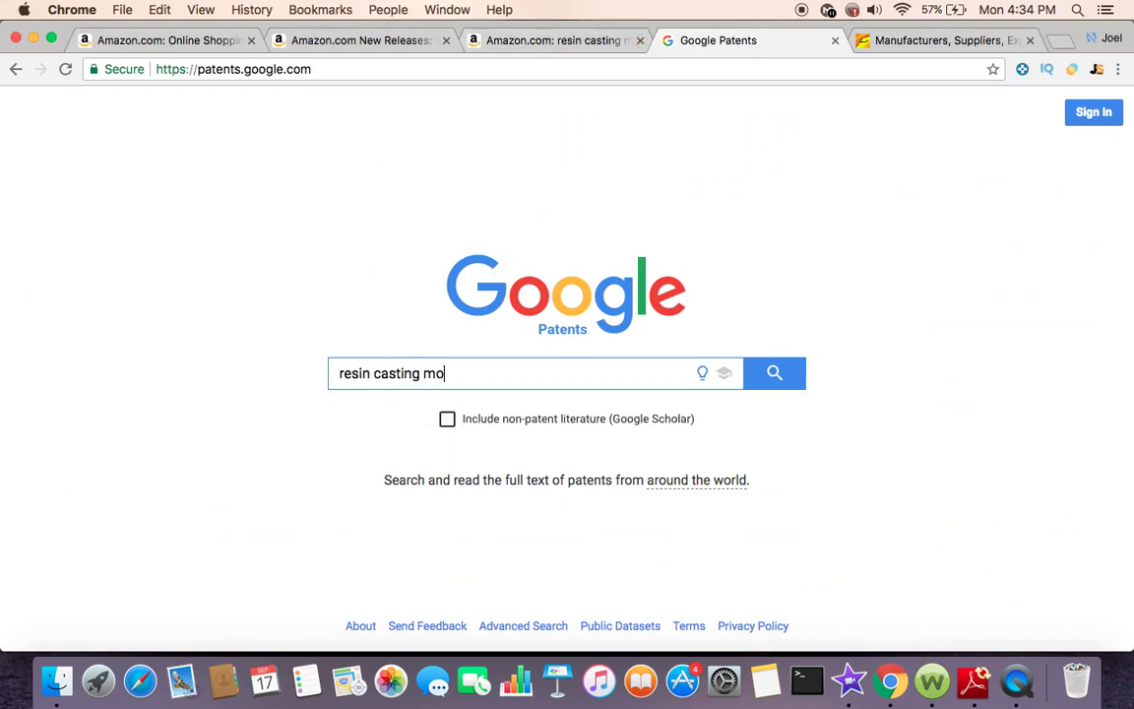
pyautogui.press('Return')
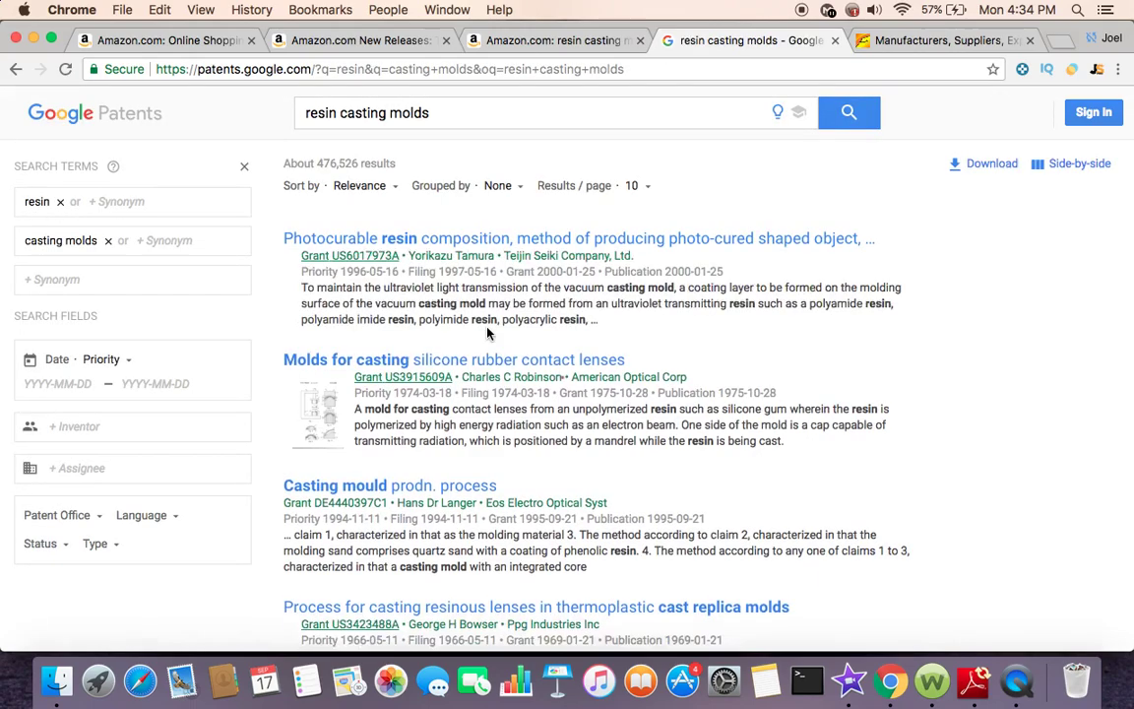
# - Examine the titles and summaries of the Google Patents results for resin casting molds
pyautogui.scroll(-1, 488, 335)
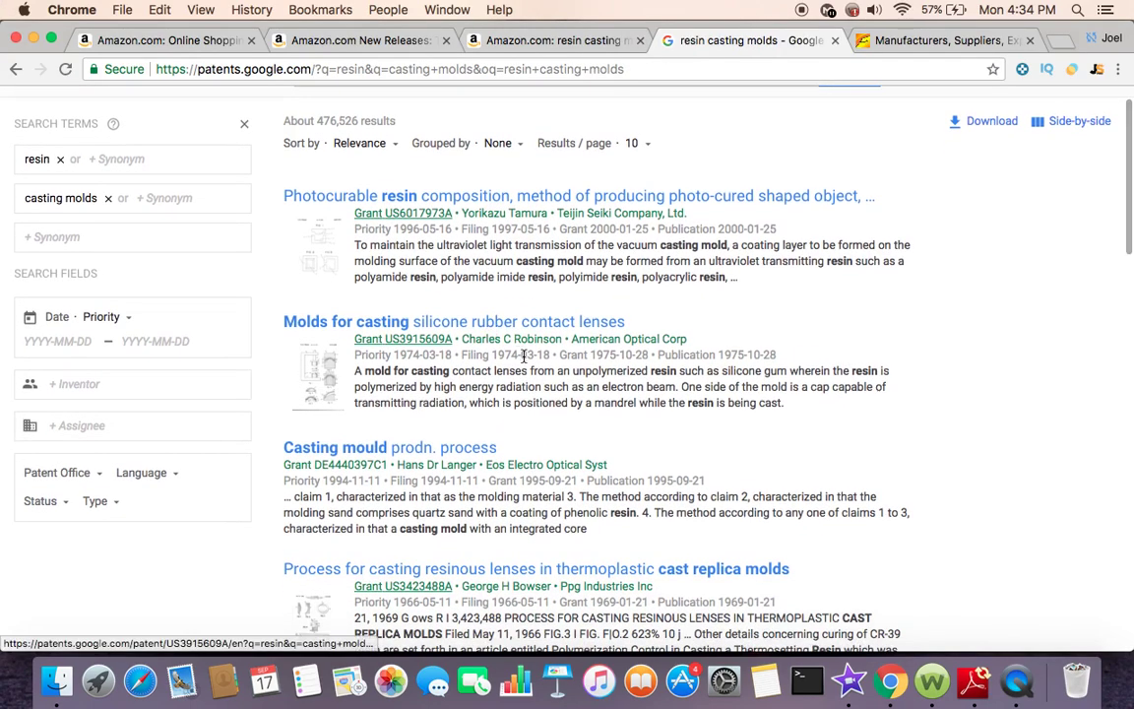
pyautogui.scroll(-2, 512, 346)
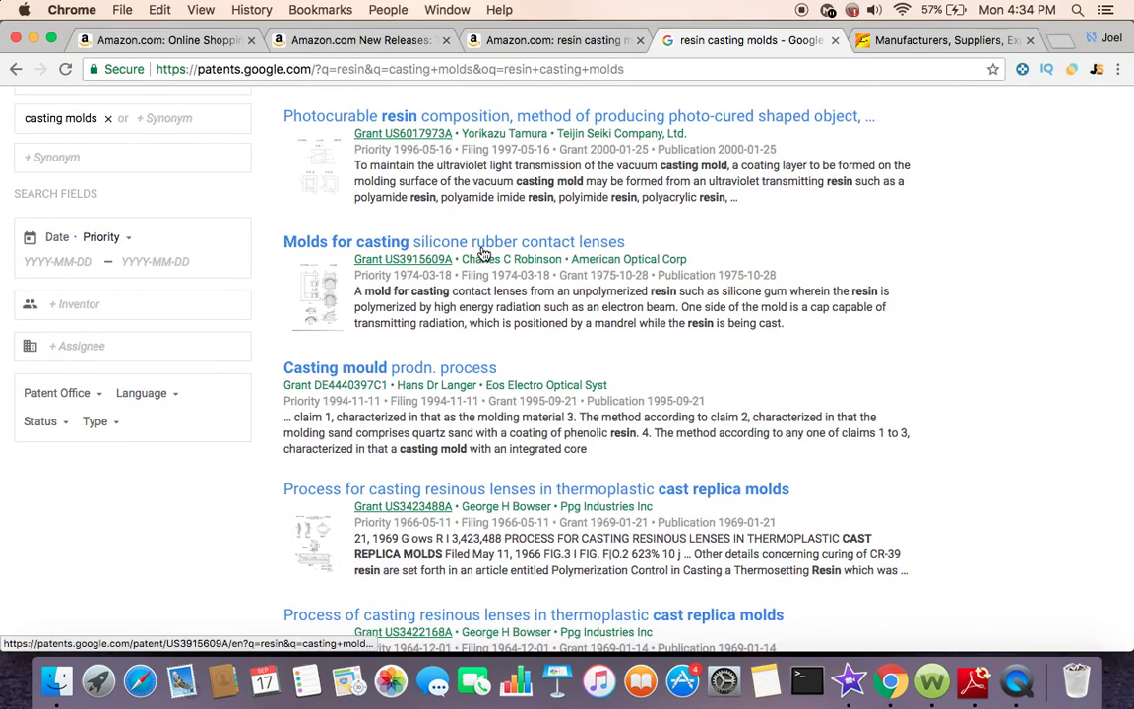
pyautogui.scroll(2, 483, 254)
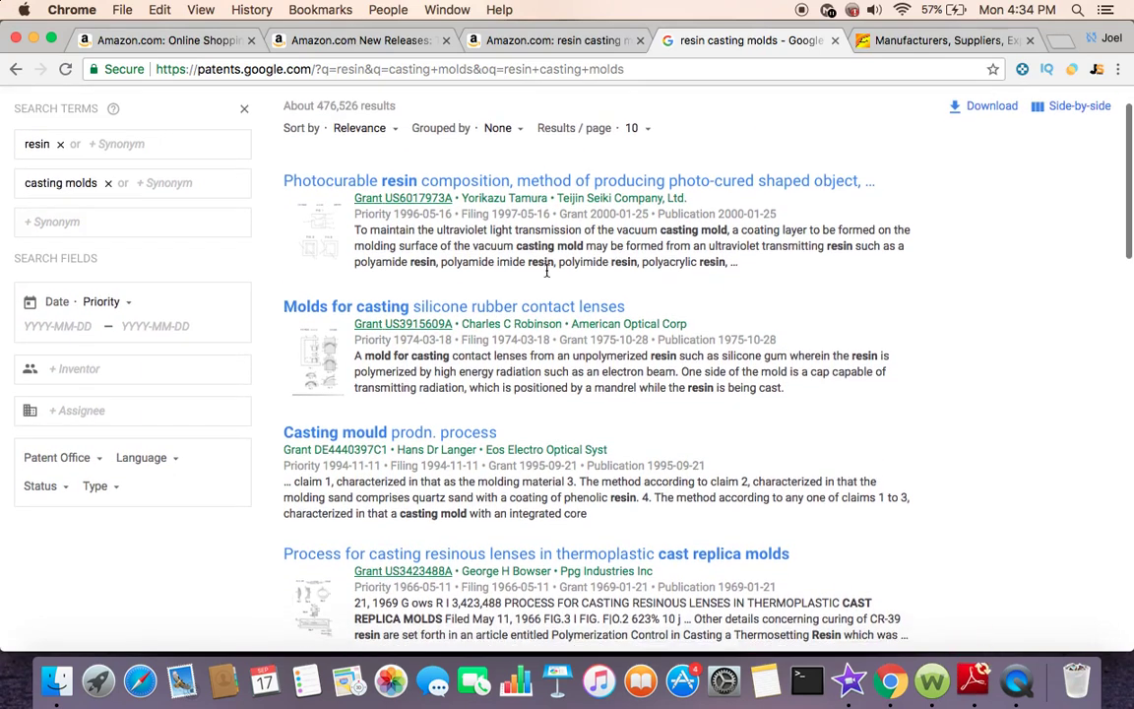
pyautogui.scroll(-5, 546, 271)
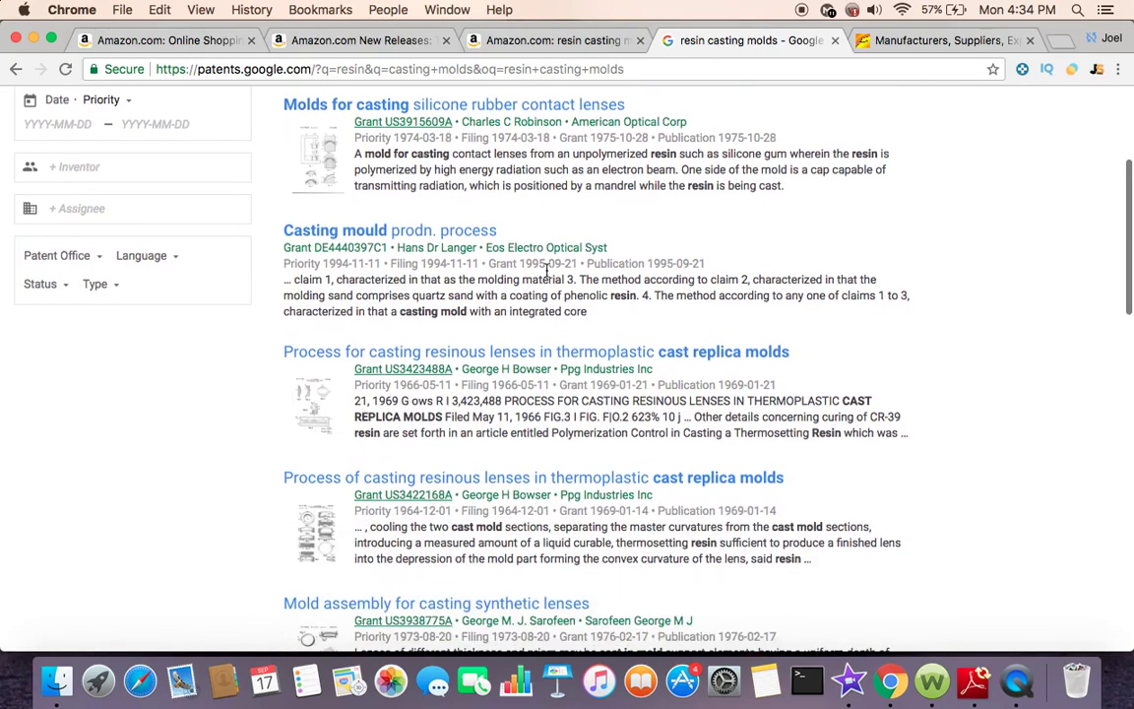
pyautogui.scroll(-3, 546, 270)
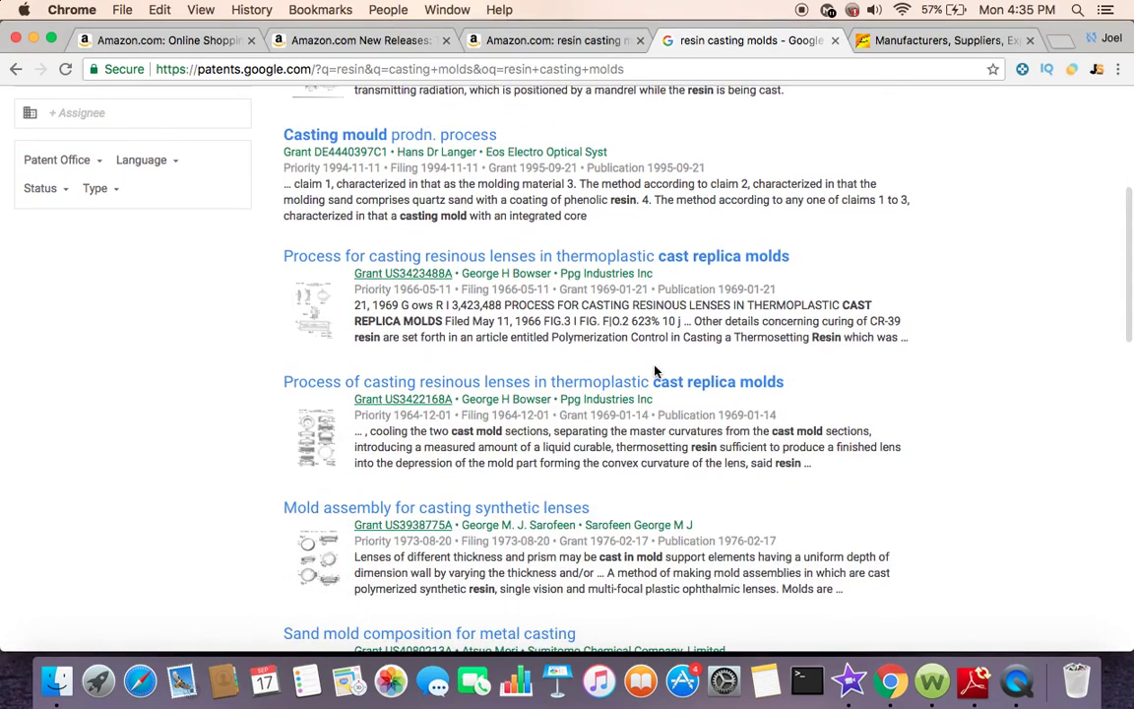
pyautogui.scroll(-1, 655, 372)
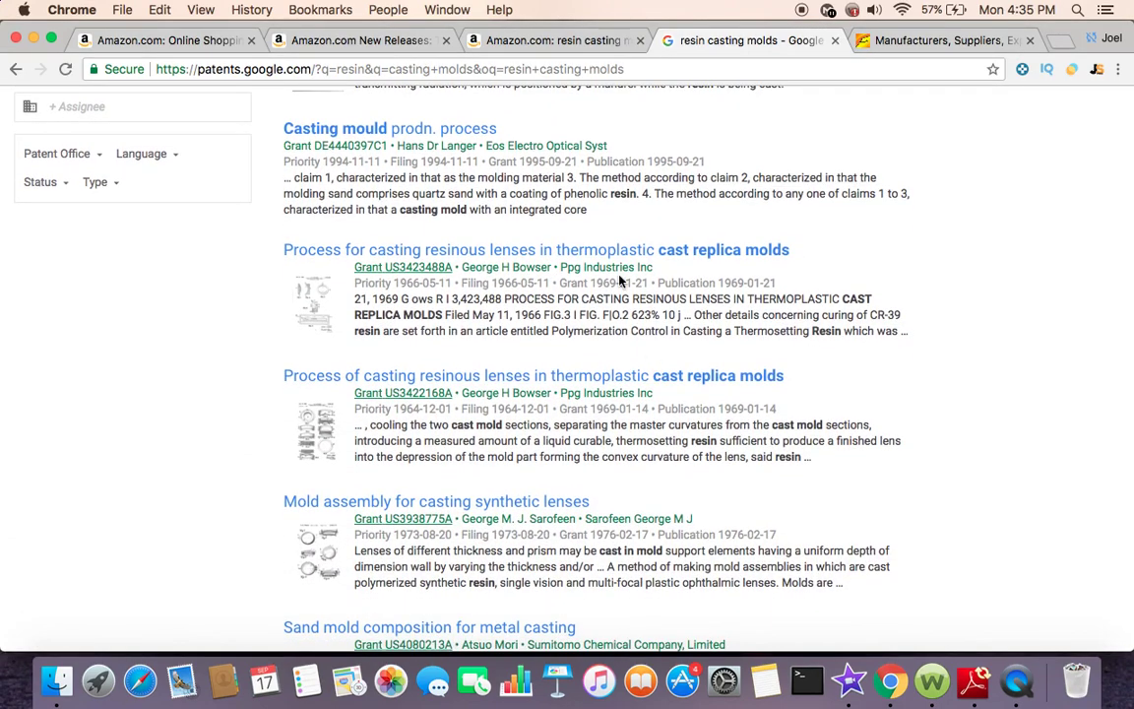
# - View the drawing of the patent "Process for casting resinous lenses in thermoplastic cast replica molds" and return to the patent results
pyautogui.click(615, 249)
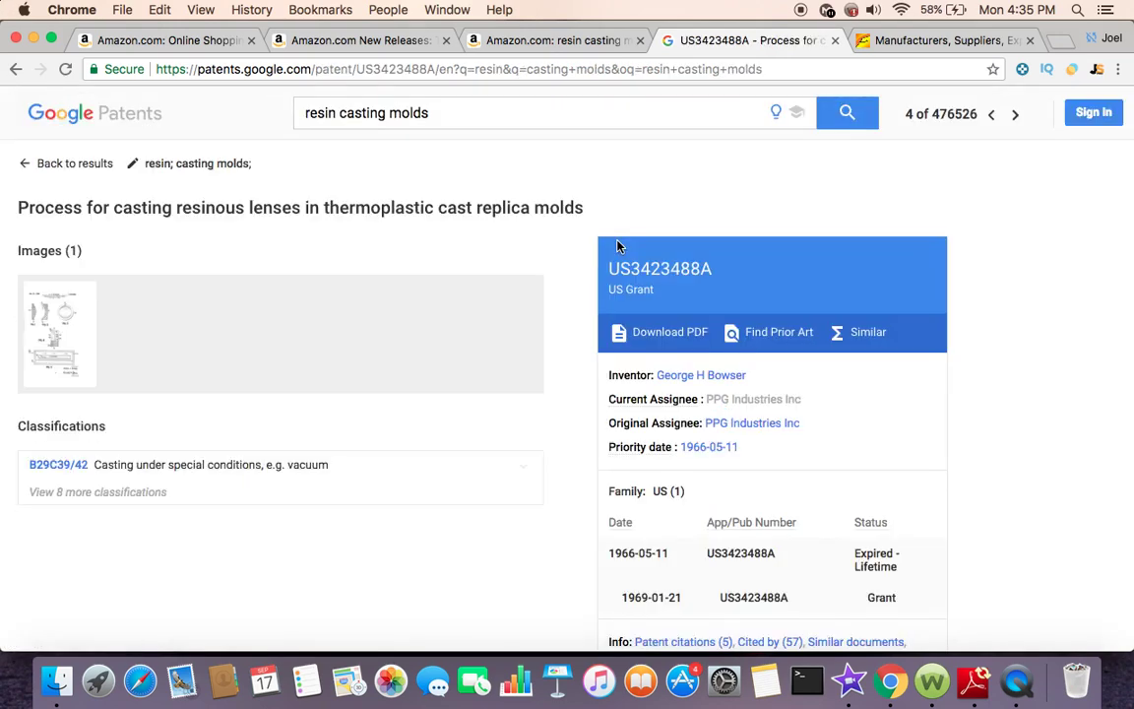
pyautogui.scroll(-1, 246, 368)
pyautogui.click(85, 346)
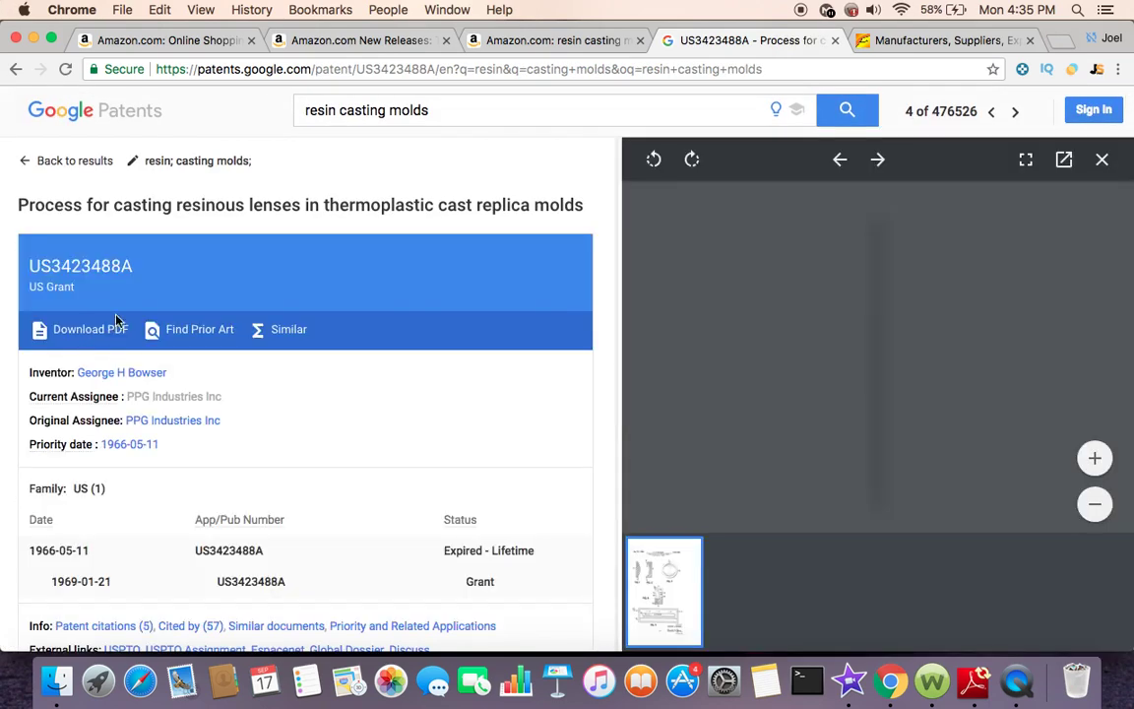
pyautogui.click(17, 73)
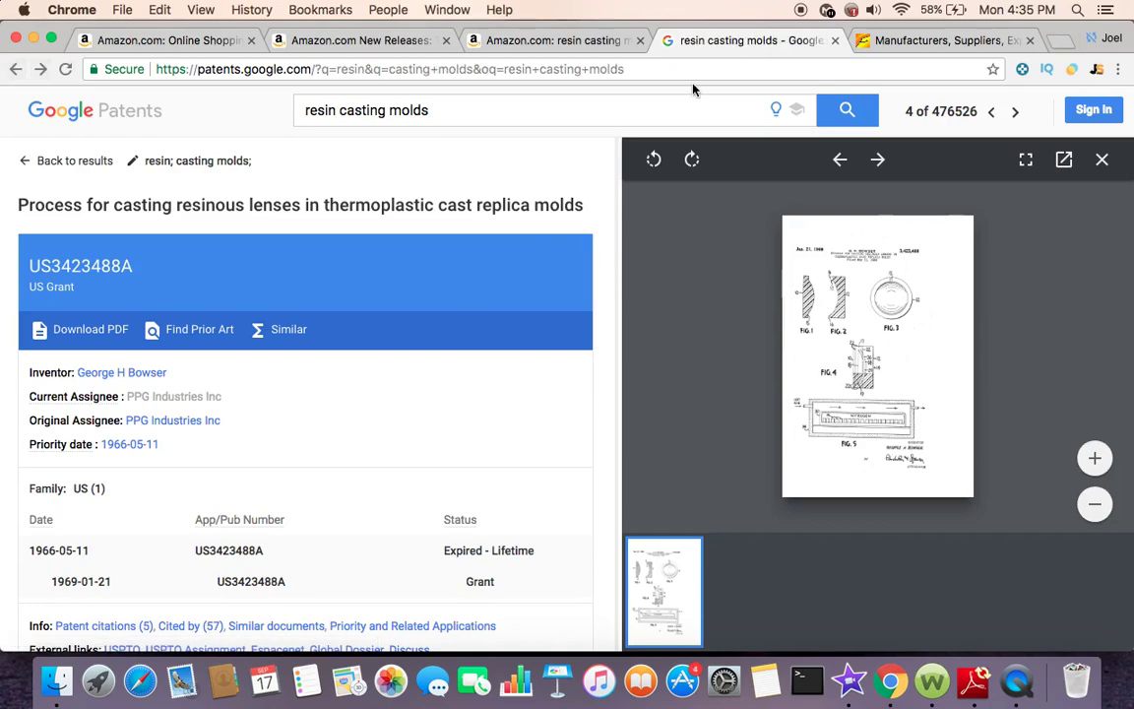
# - Compare the Amazon resin casting mold products with the listed patents to check for similar designs
pyautogui.click(525, 40)
pyautogui.click(679, 41)
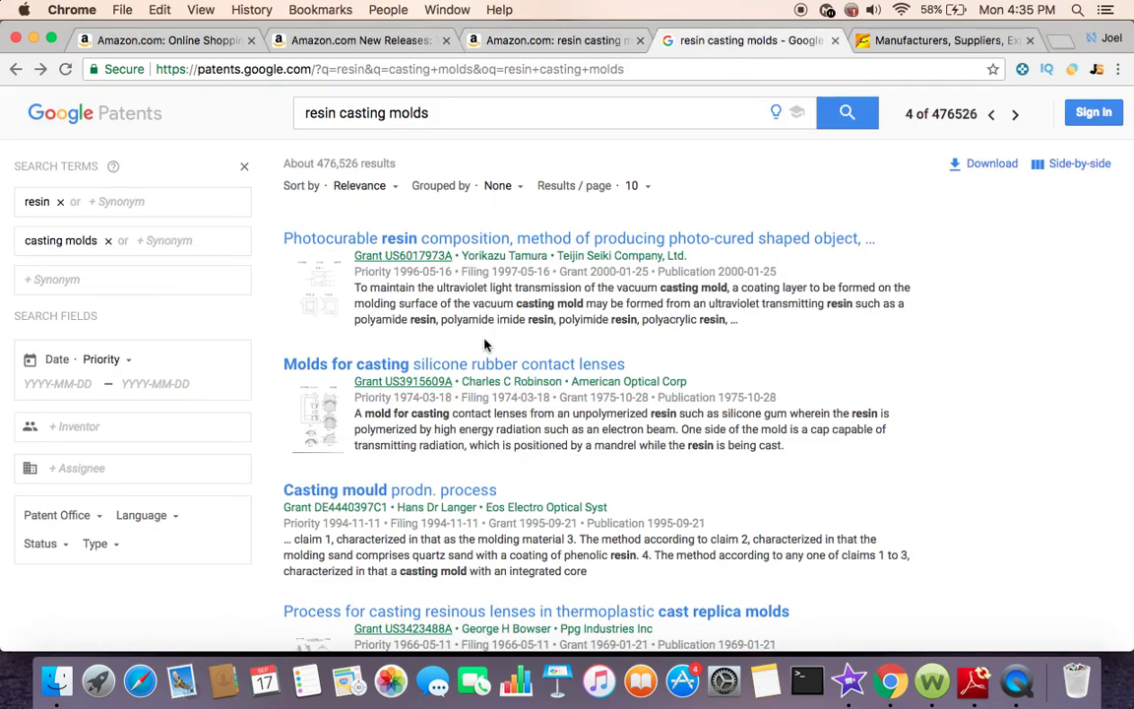
pyautogui.click(557, 41)
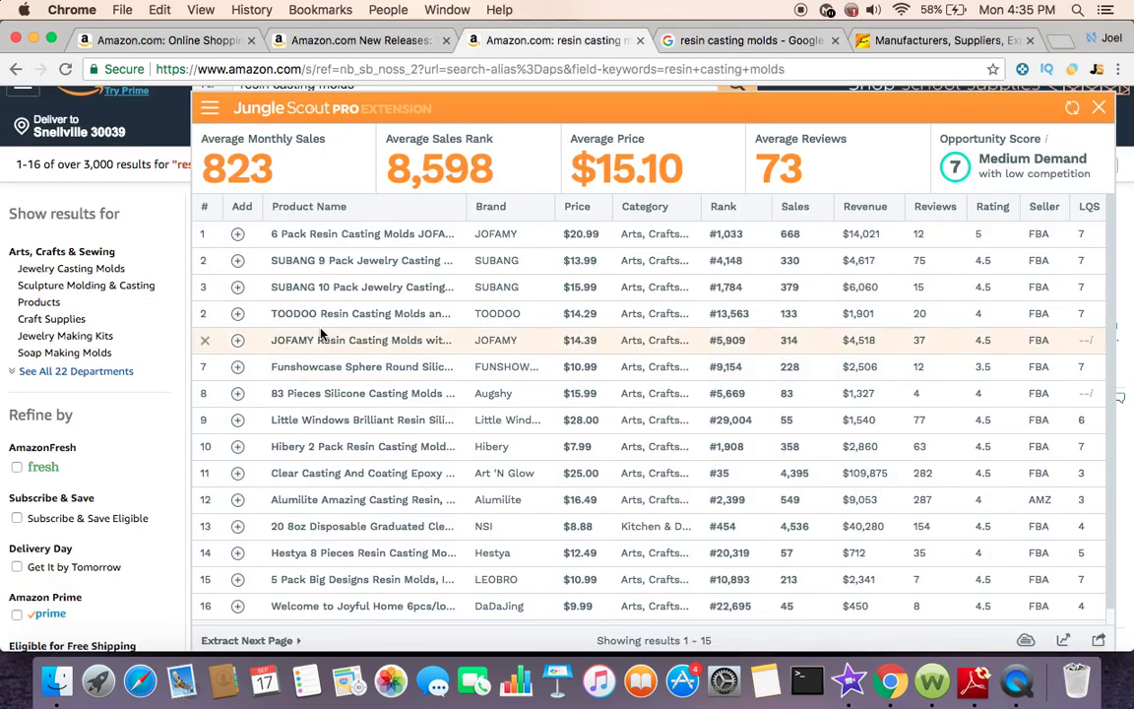
pyautogui.click(718, 47)
pyautogui.scroll(-1, 828, 311)
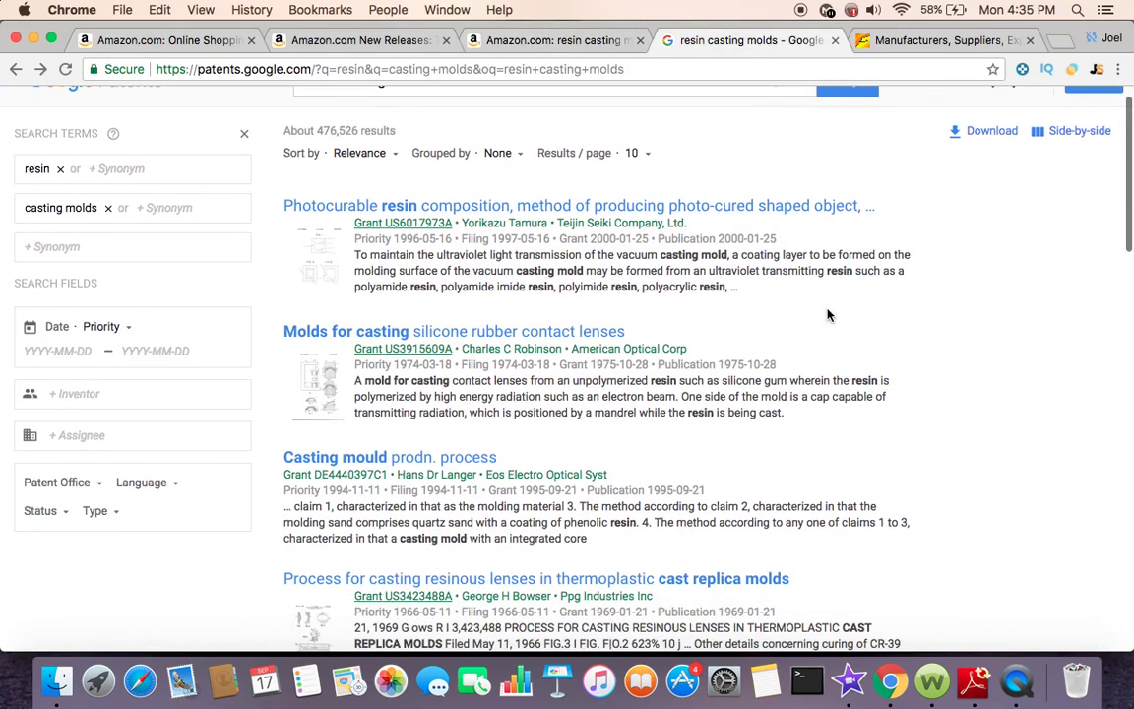
pyautogui.scroll(-3, 800, 363)
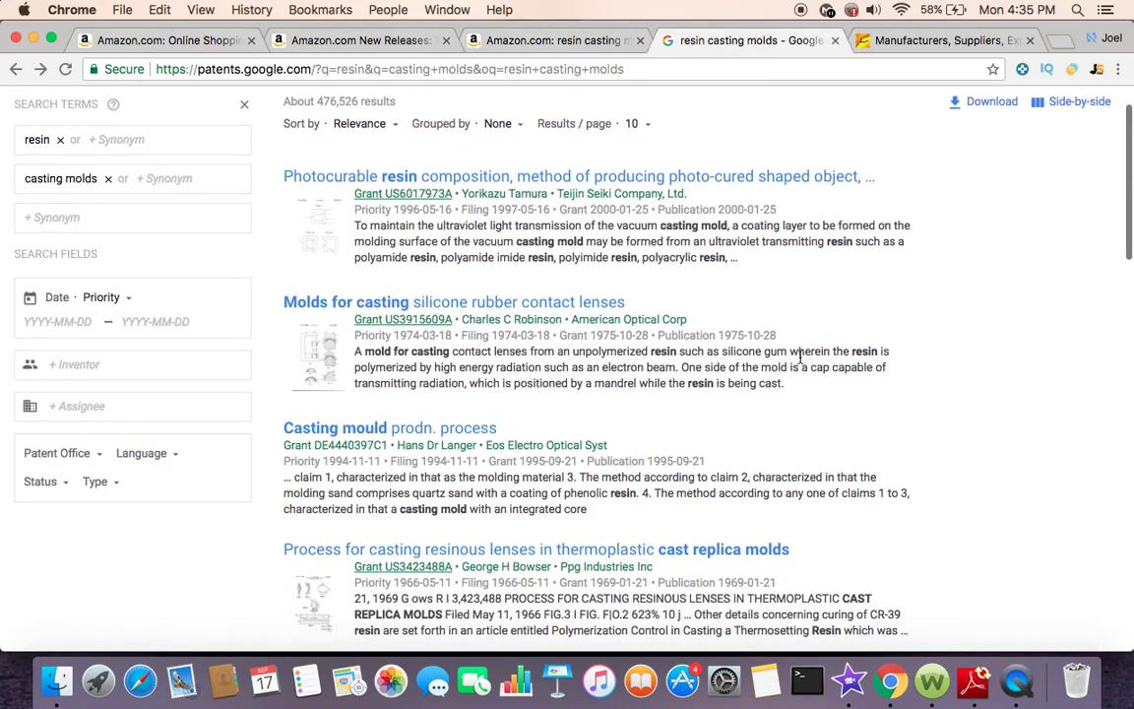
pyautogui.scroll(-5, 799, 358)
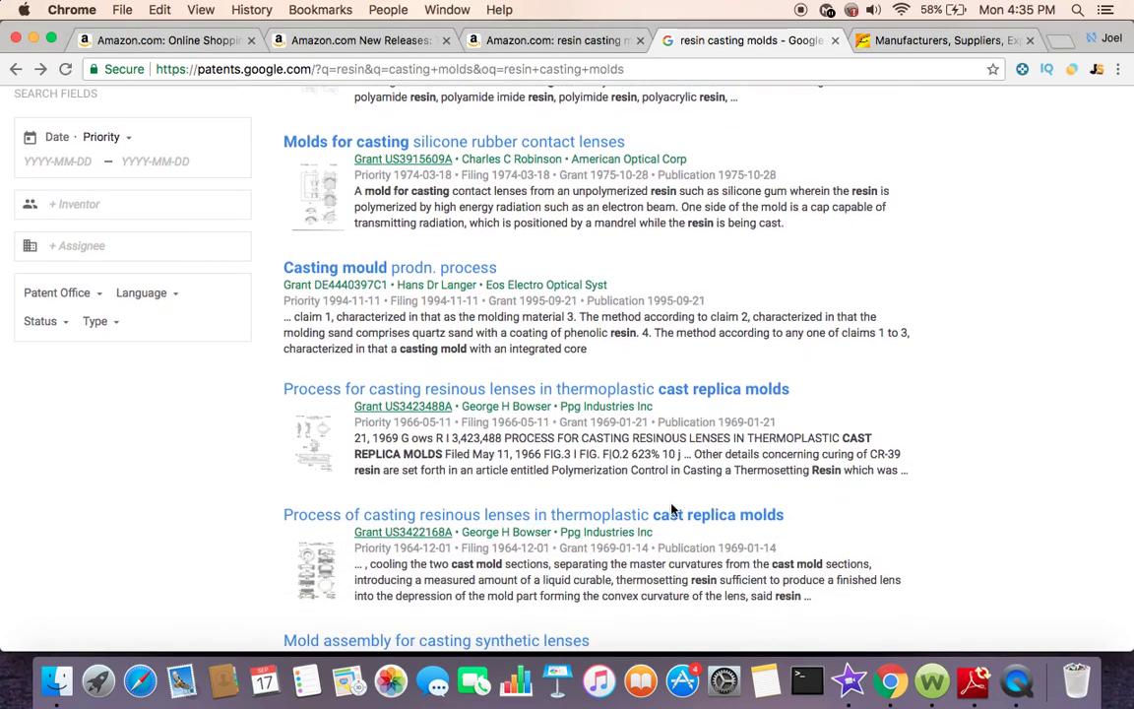
pyautogui.scroll(6, 673, 509)
# - Close the Google Patents tab and the Jungle Scout overlay on the Amazon resin casting molds page
pyautogui.click(834, 40)
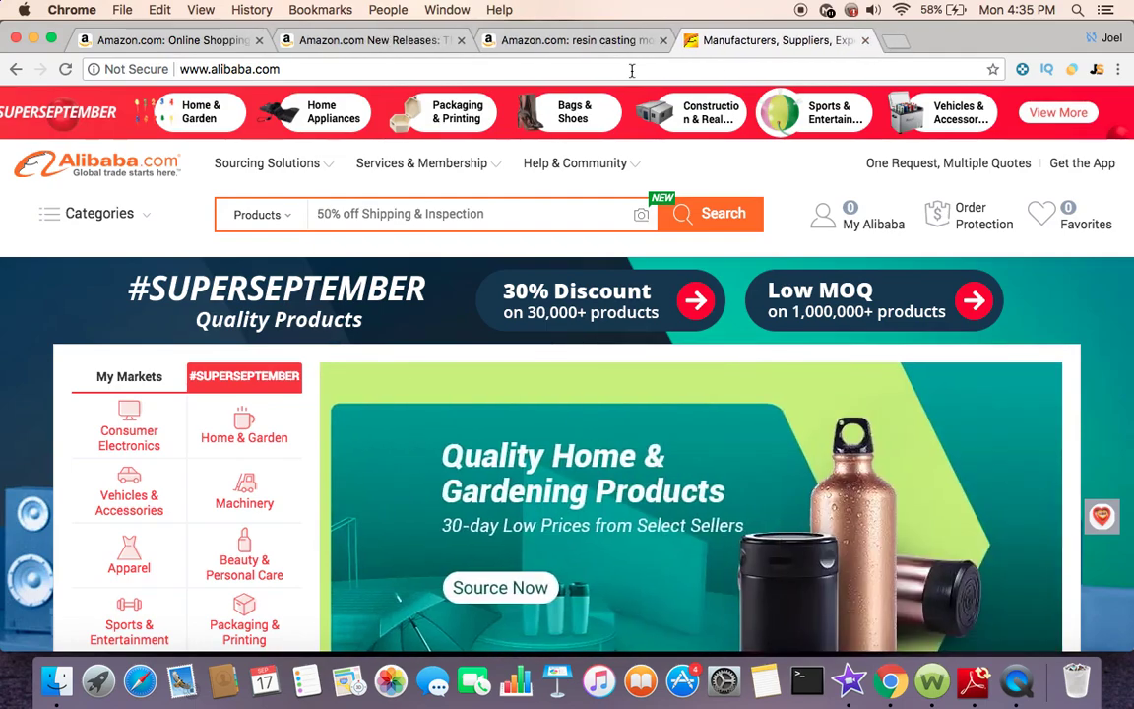
pyautogui.click(490, 41)
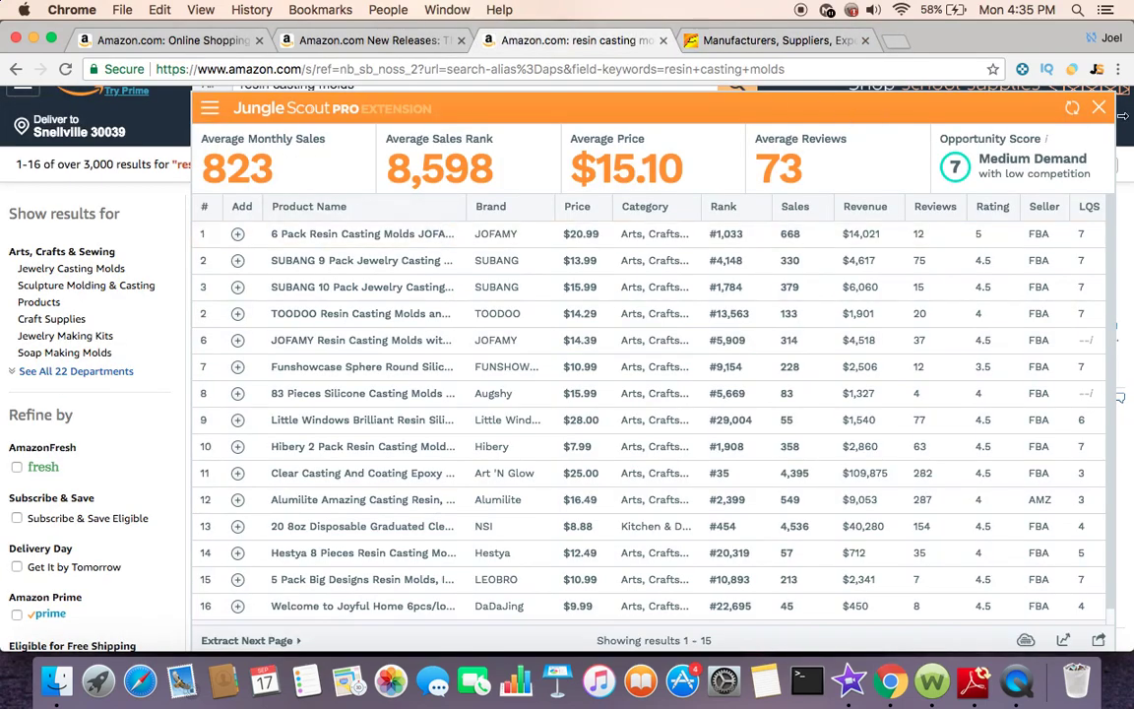
pyautogui.click(1101, 111)
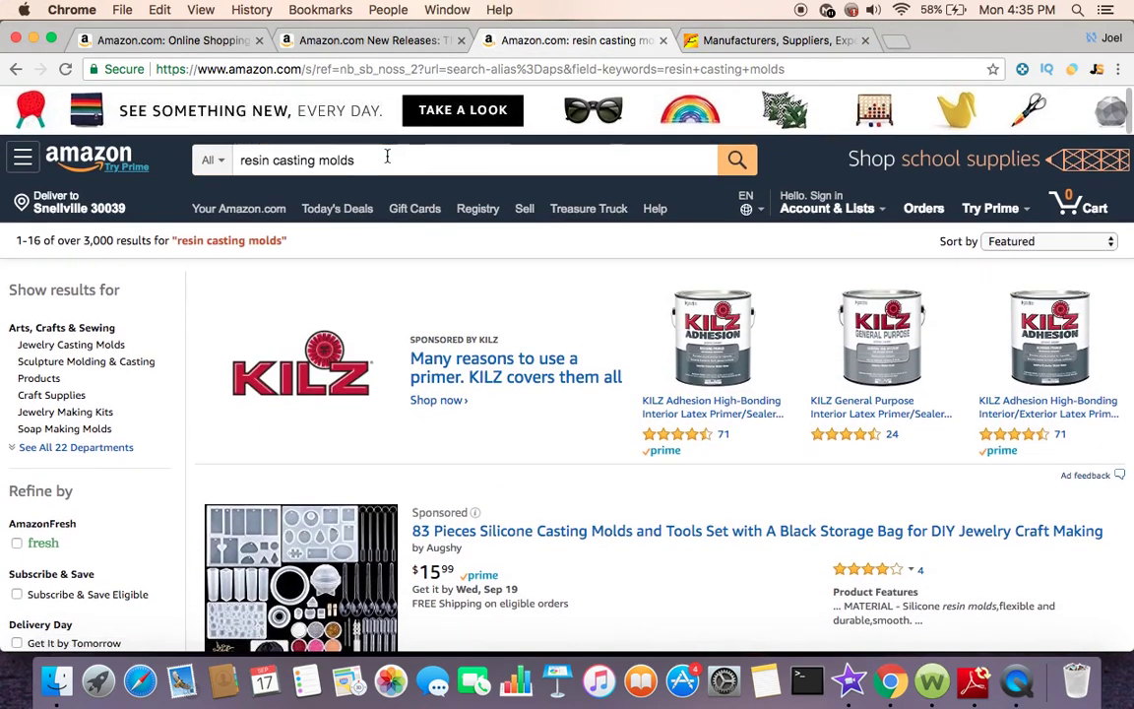
# - Copy the search term "resin casting molds" from Amazon and search Alibaba for it
pyautogui.click(387, 156)
pyautogui.press('super+c')
pyautogui.click(805, 43)
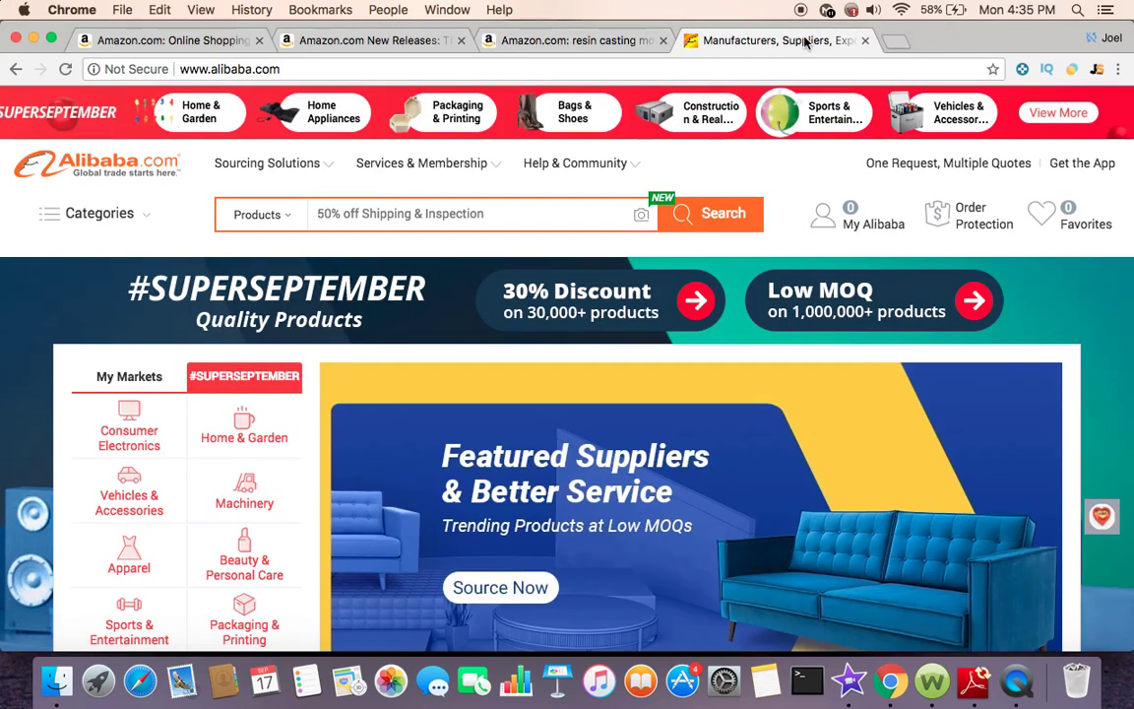
pyautogui.press('super+v')
pyautogui.press('Return')
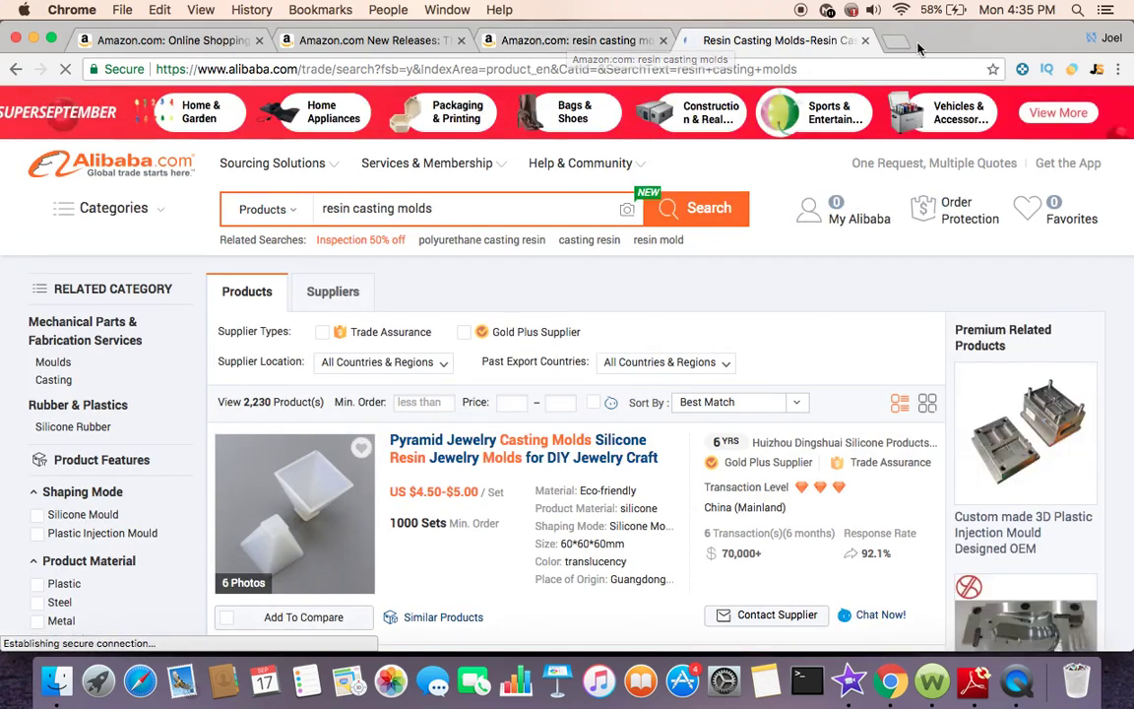
# - Search the web for "merchant words" in a new browser tab and open the MerchantWords website
pyautogui.click(894, 41)
pyautogui.write('merc')
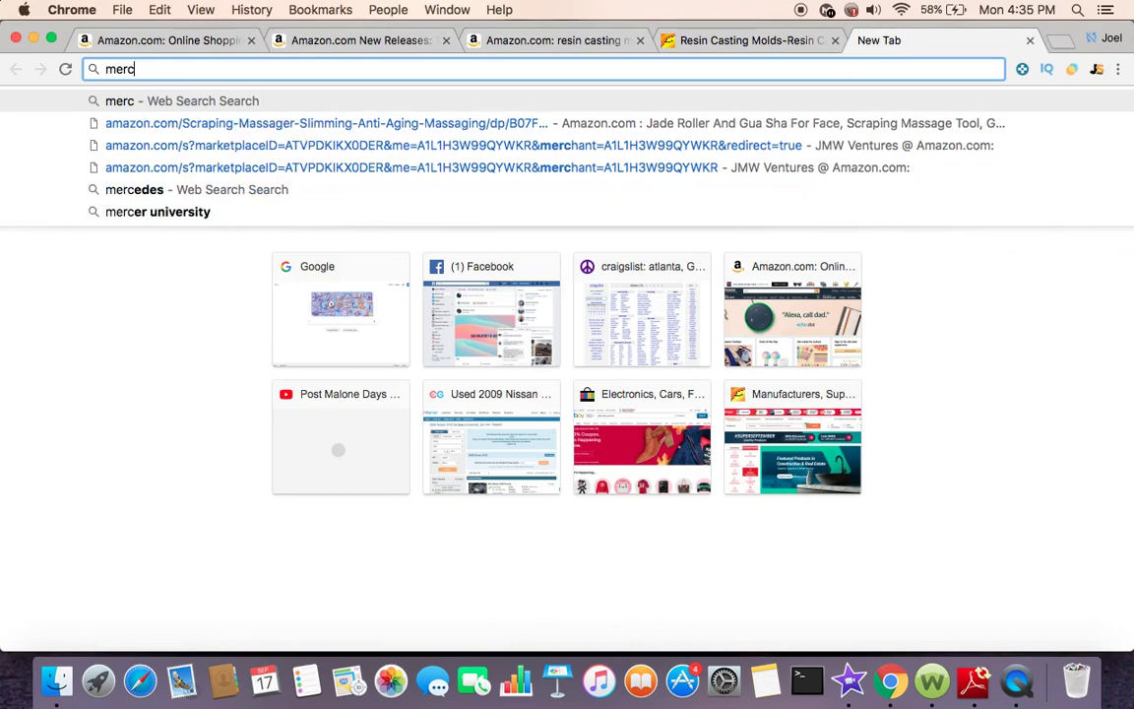
pyautogui.write('hant words')
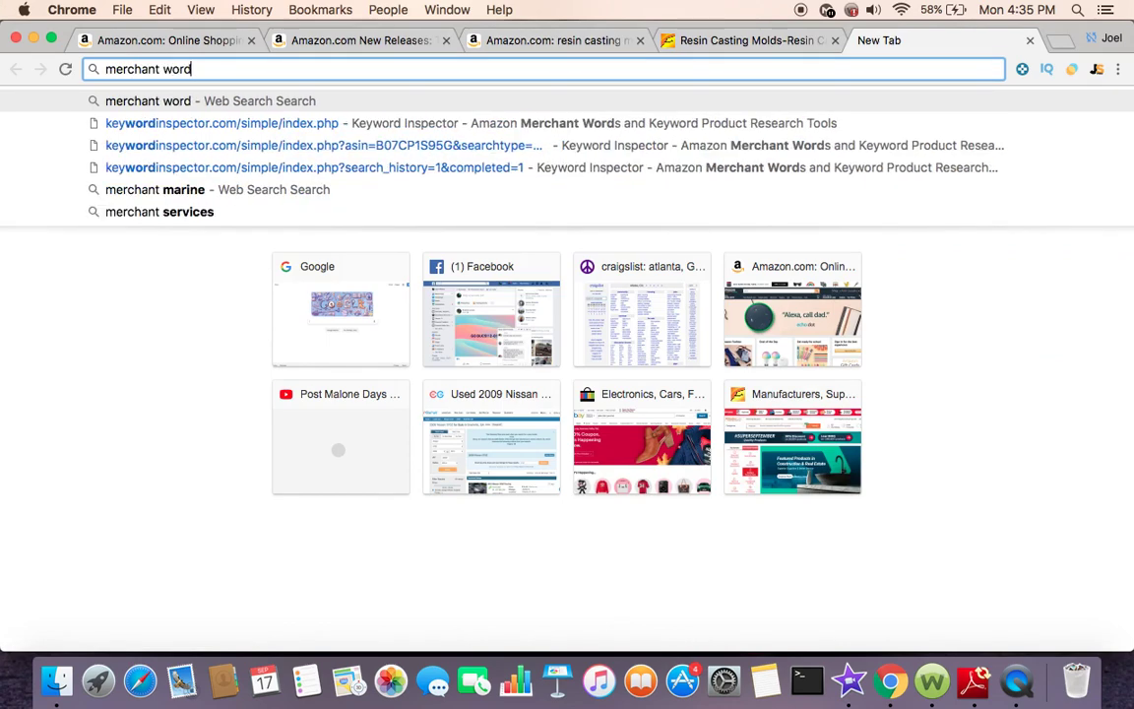
pyautogui.press('Return')
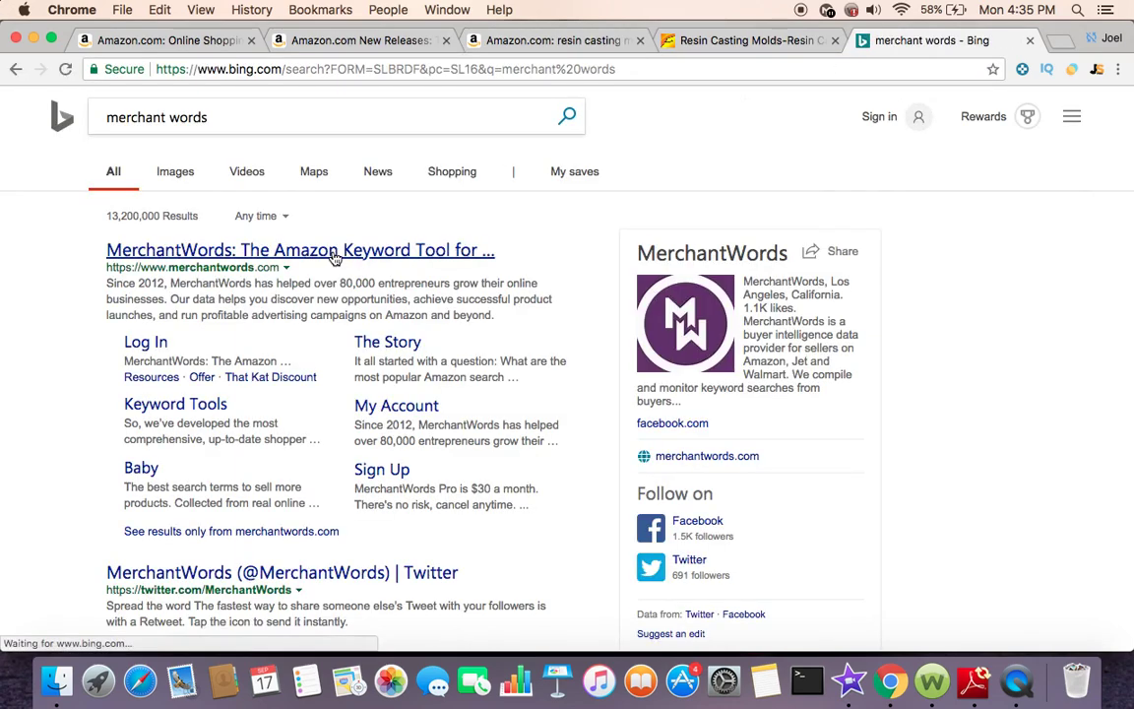
pyautogui.click(322, 255)
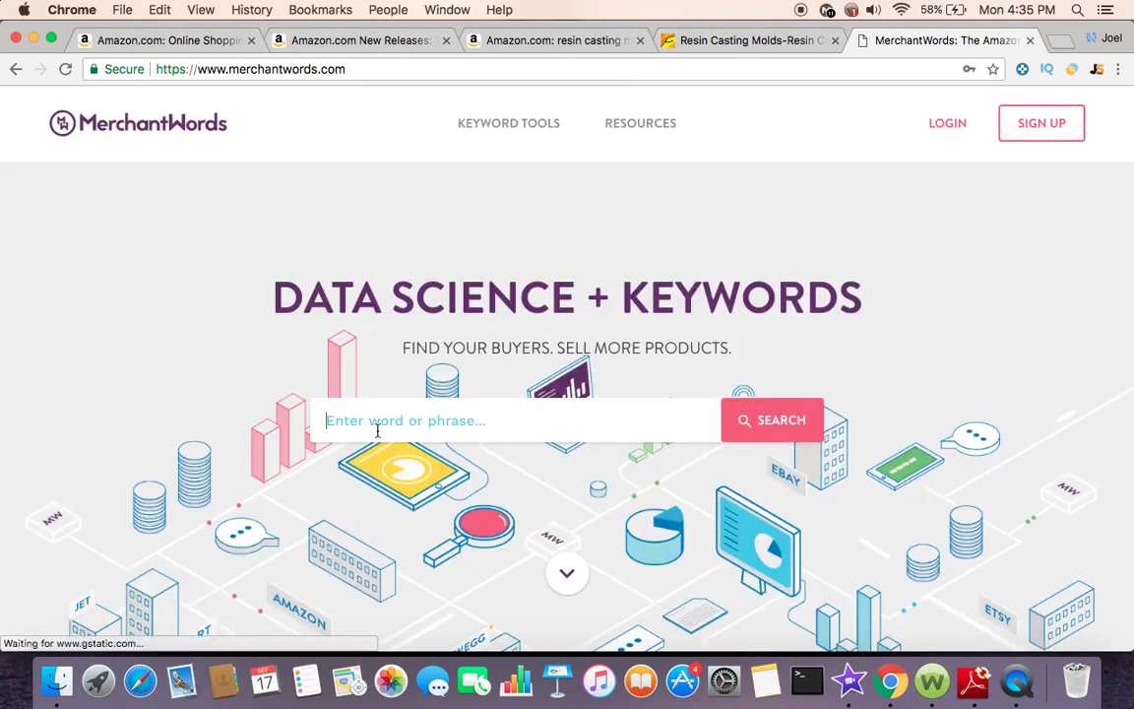
# - Search MerchantWords for "resin casting molds" and look over the keyword results while signed out
pyautogui.click(782, 420)
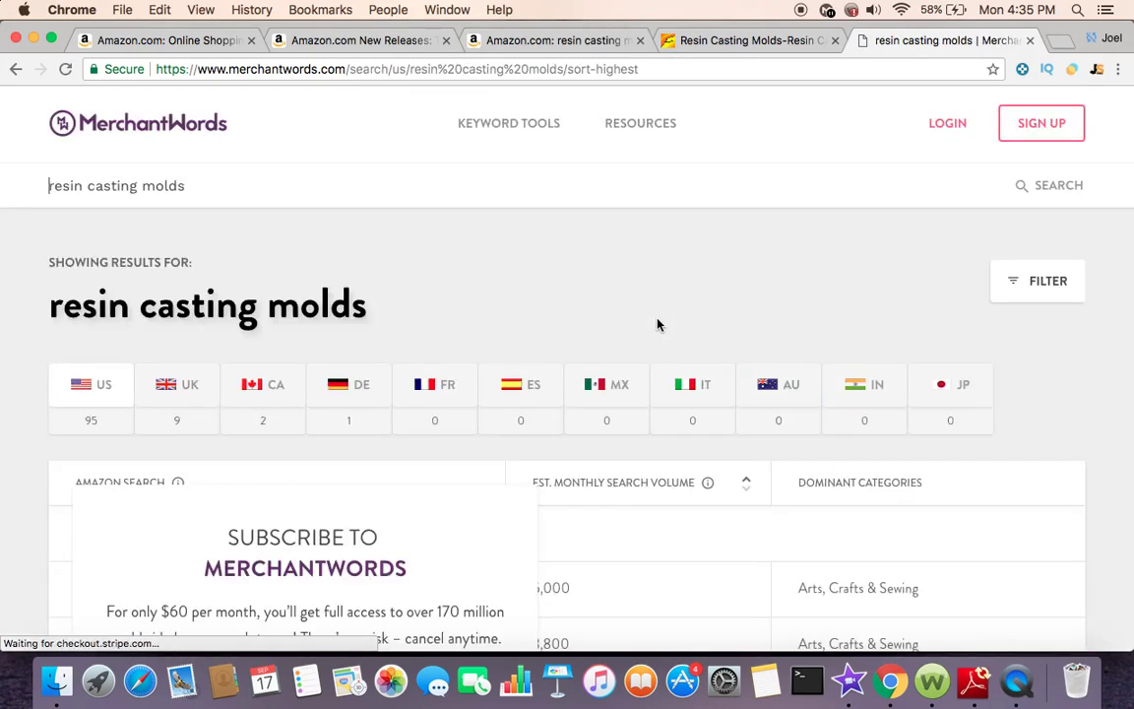
pyautogui.scroll(-5, 659, 325)
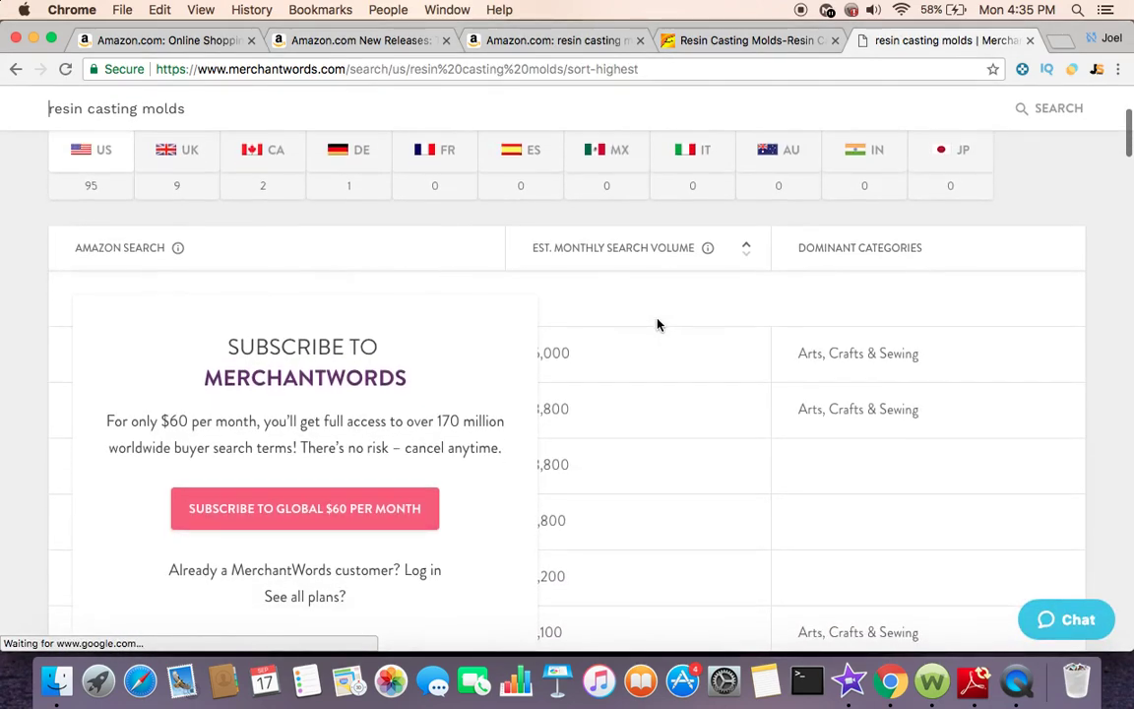
pyautogui.scroll(3, 719, 220)
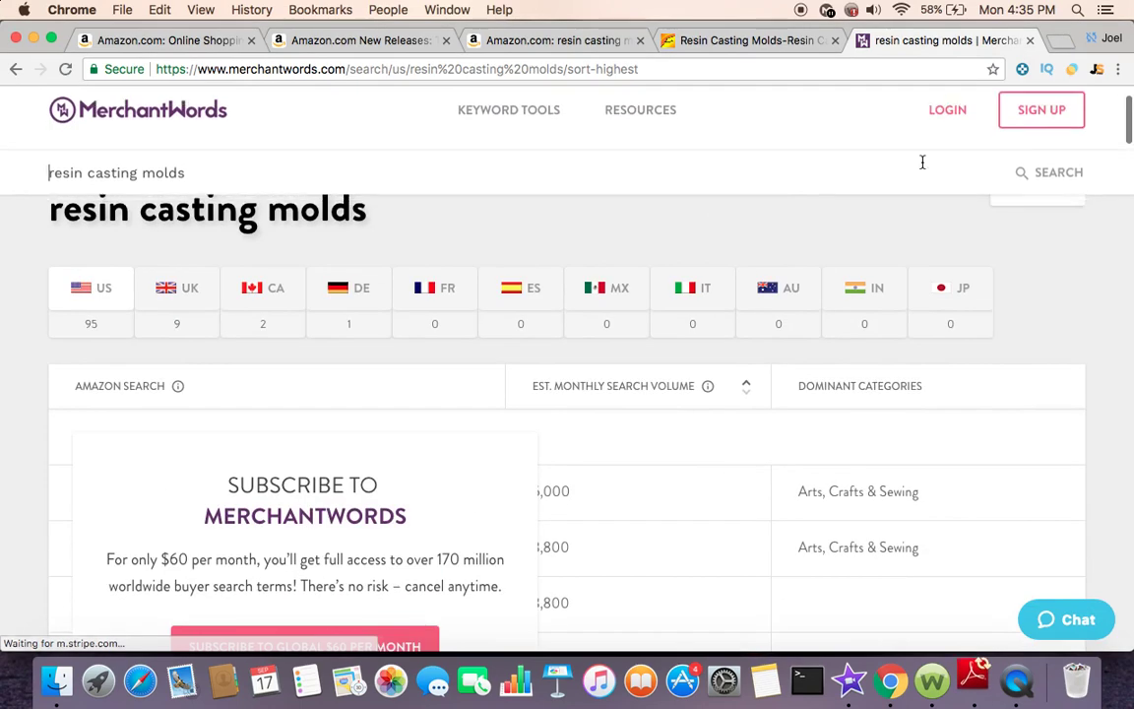
# - Log in to MerchantWords with the saved account credentials and search for "resin casting molds" again
pyautogui.click(950, 133)
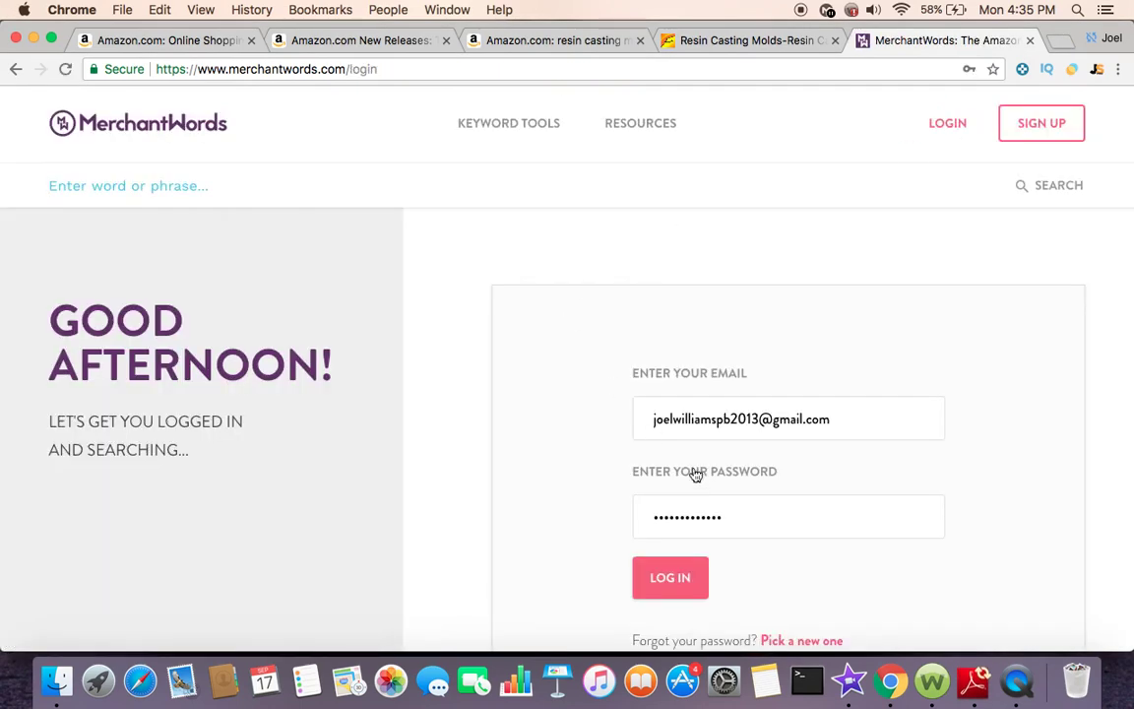
pyautogui.click(667, 579)
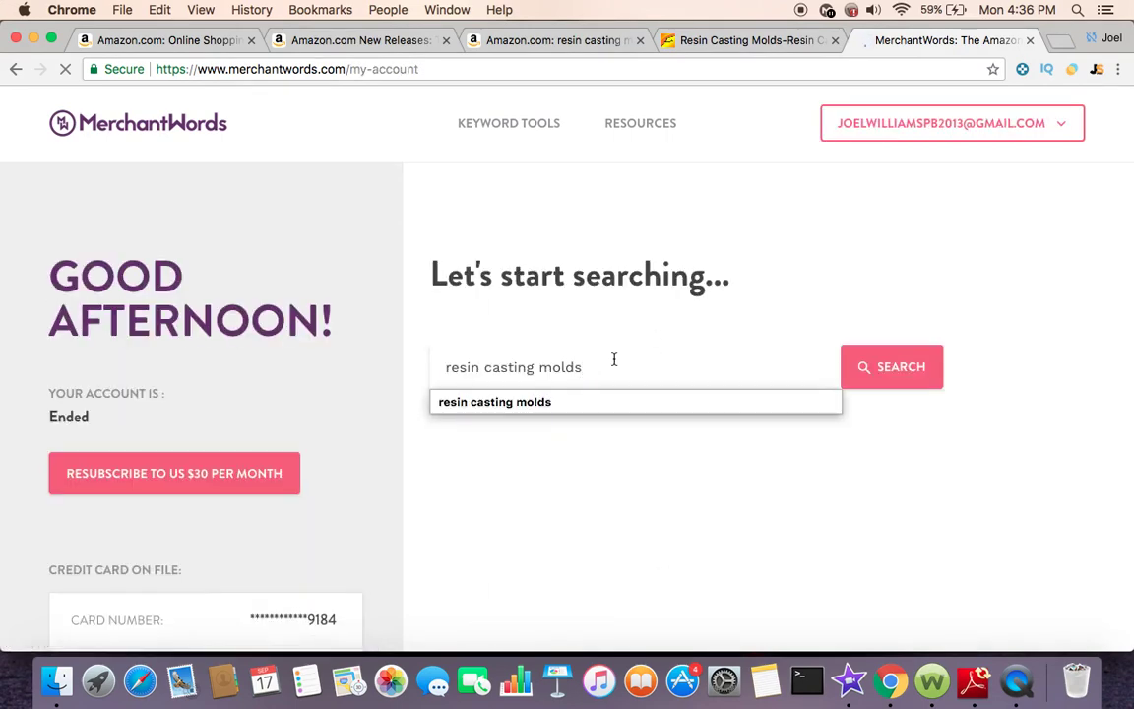
pyautogui.click(883, 377)
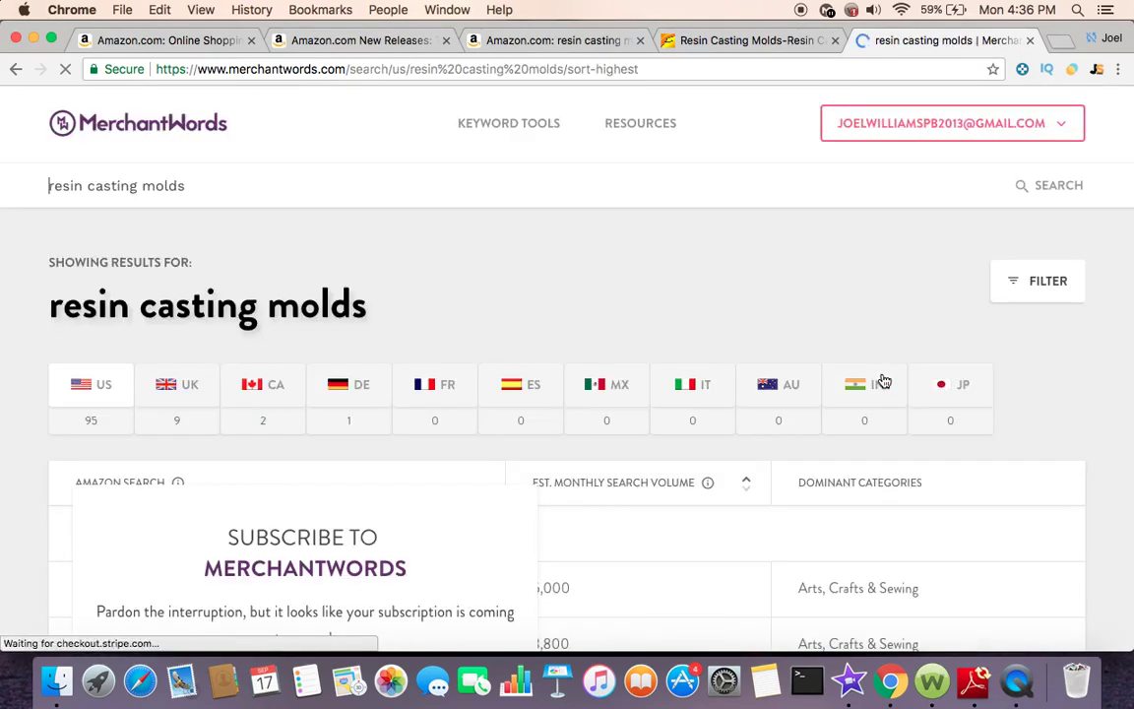
# - Examine the estimated monthly search volumes and dominant categories for "resin casting molds", and minimize the support chat
pyautogui.scroll(-2, 883, 380)
pyautogui.scroll(-1, 650, 427)
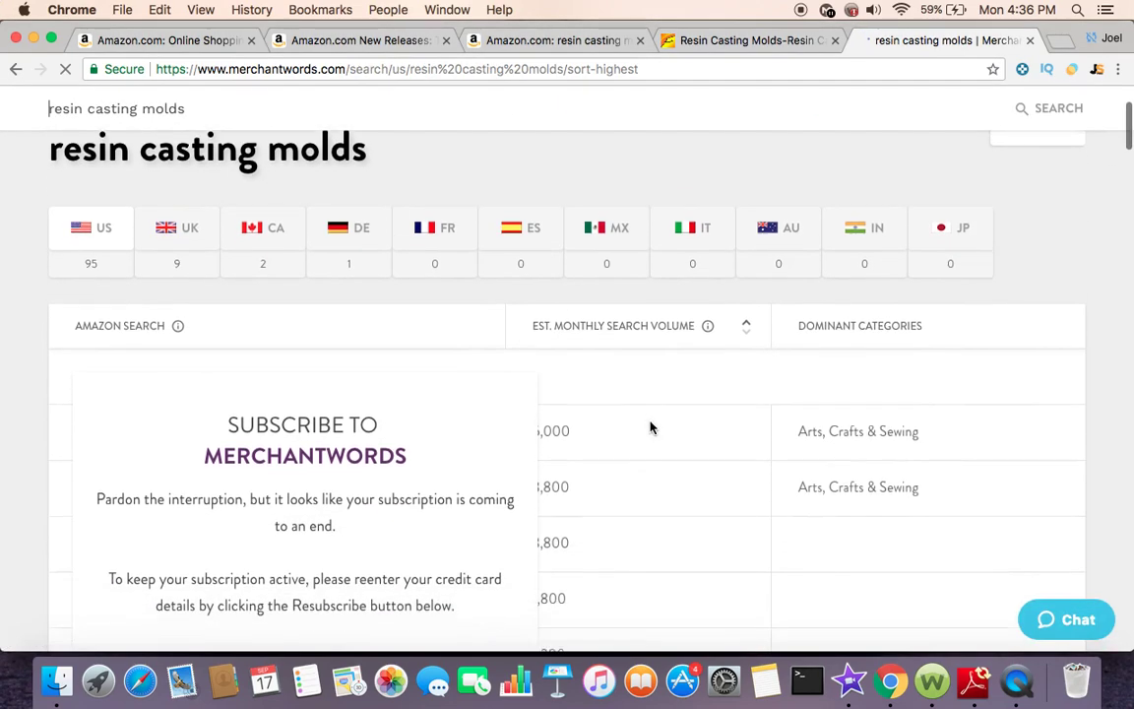
pyautogui.scroll(-5, 650, 427)
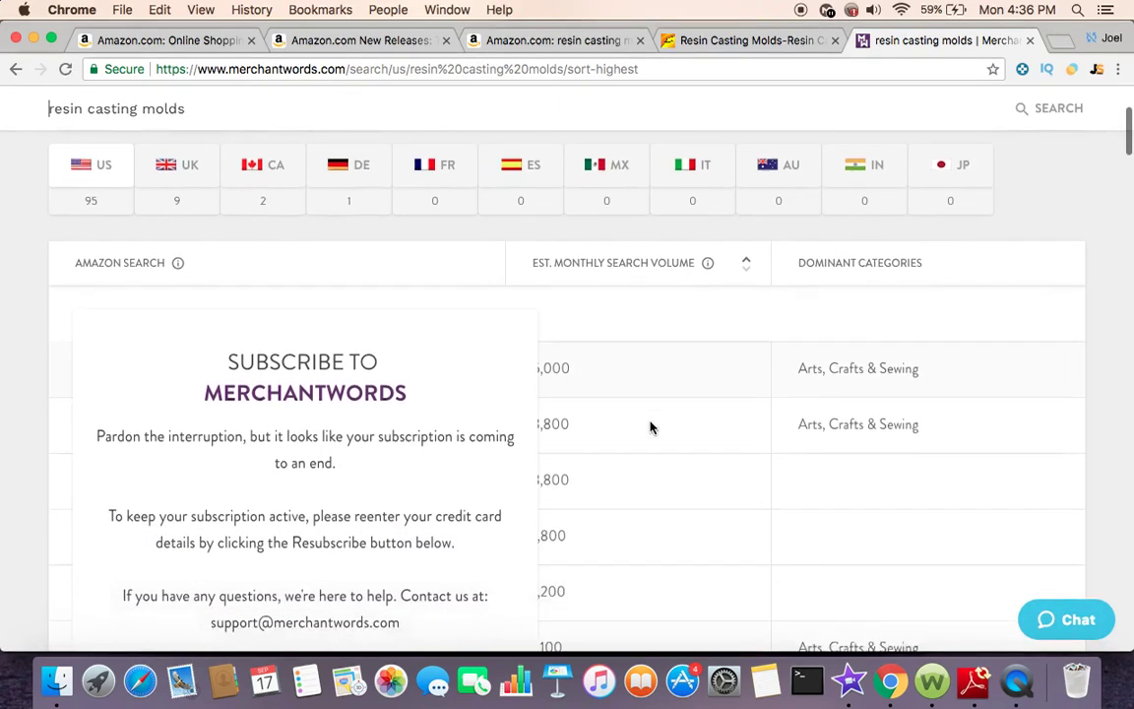
pyautogui.scroll(3, 649, 427)
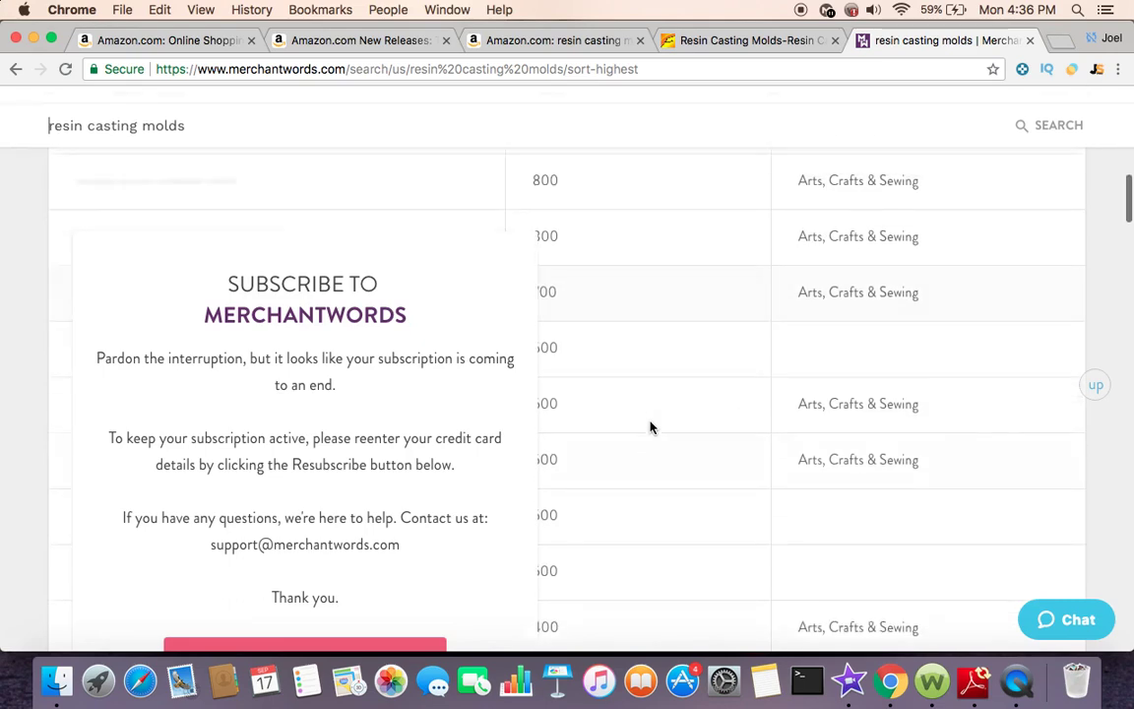
pyautogui.scroll(2, 650, 427)
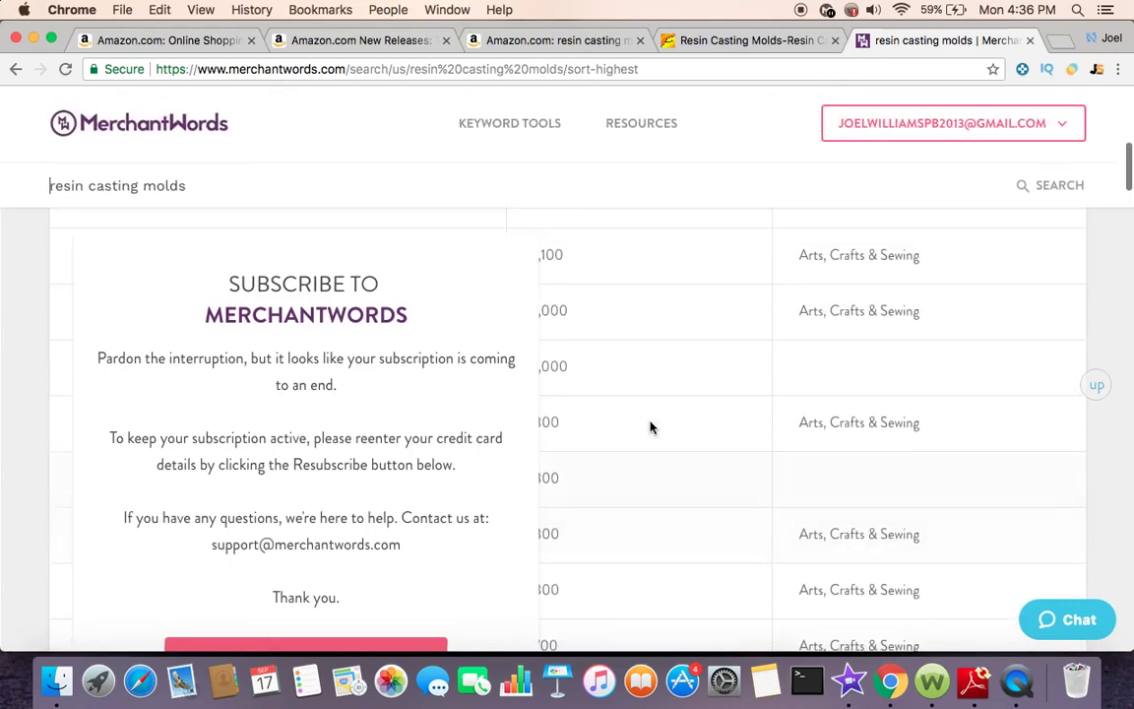
pyautogui.scroll(4, 650, 427)
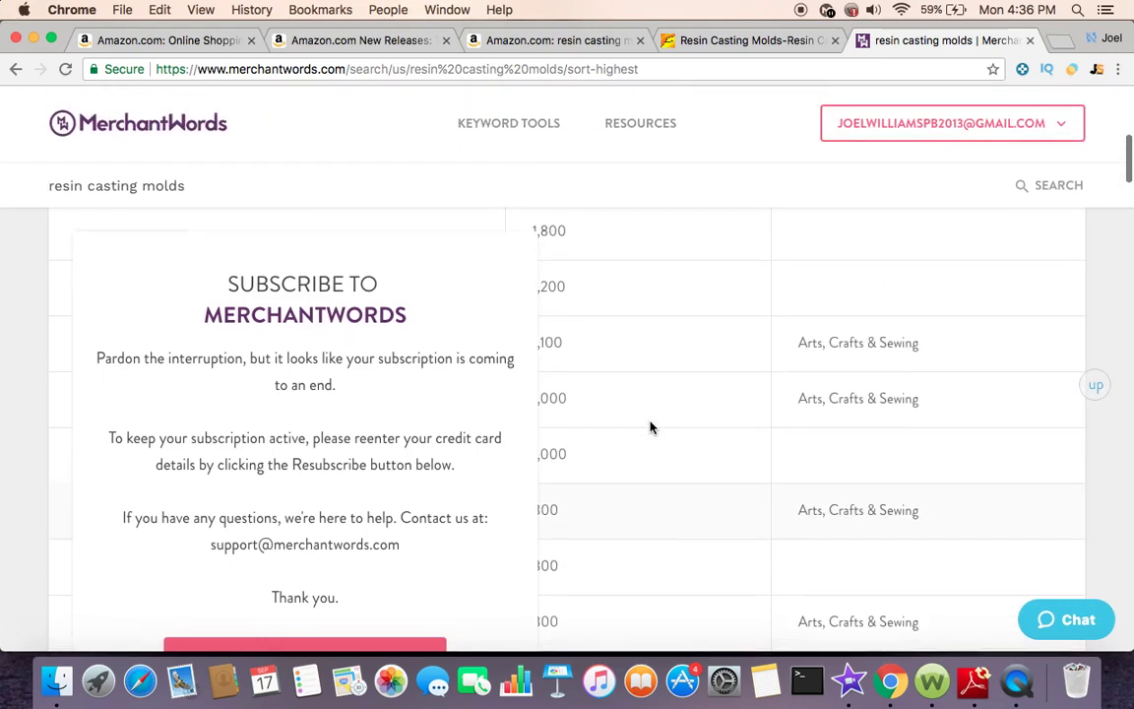
pyautogui.scroll(-4, 649, 427)
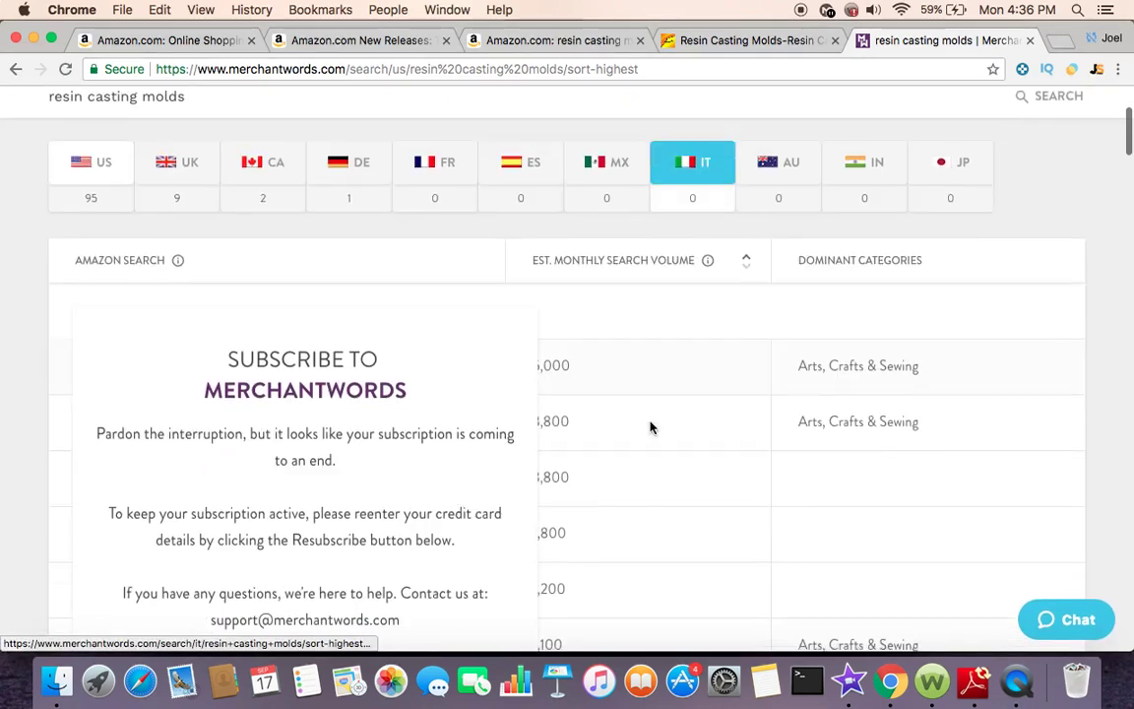
pyautogui.scroll(-2, 650, 427)
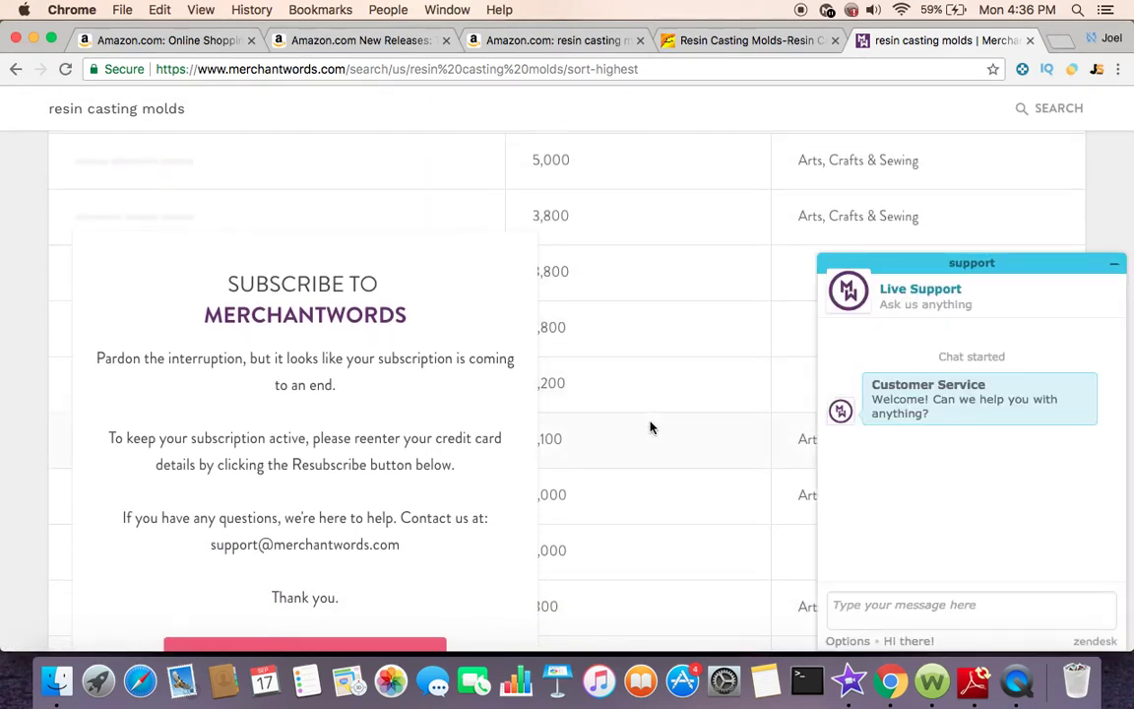
pyautogui.scroll(-2, 650, 427)
pyautogui.scroll(-5, 567, 475)
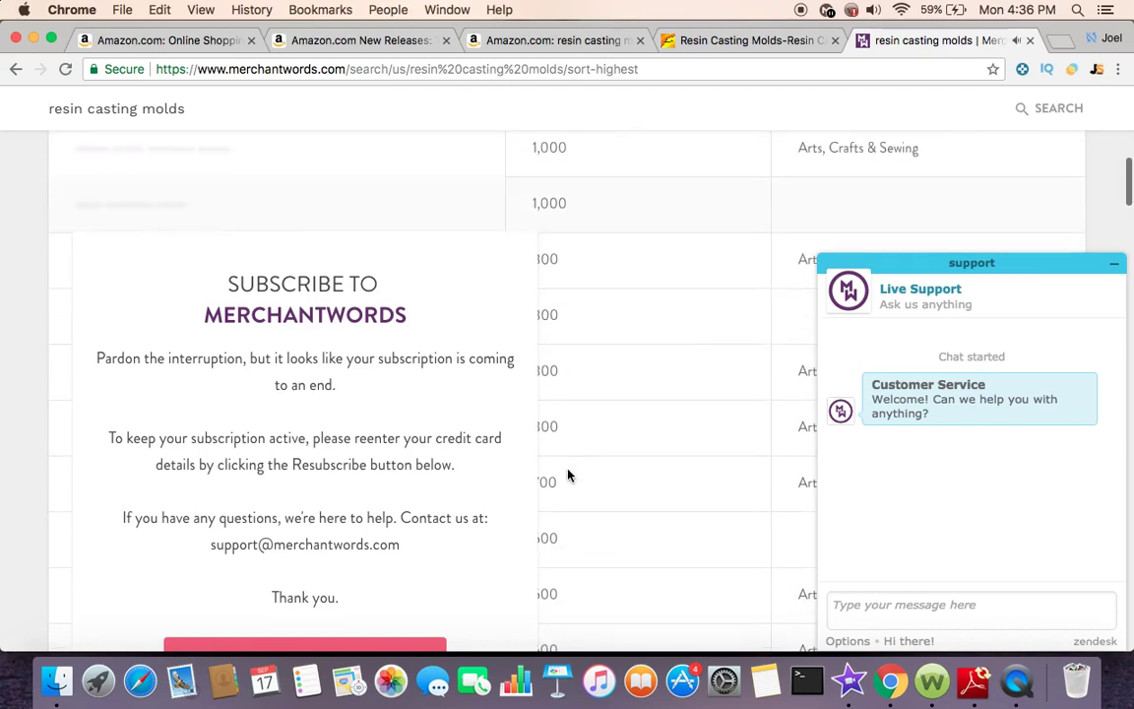
pyautogui.click(1114, 265)
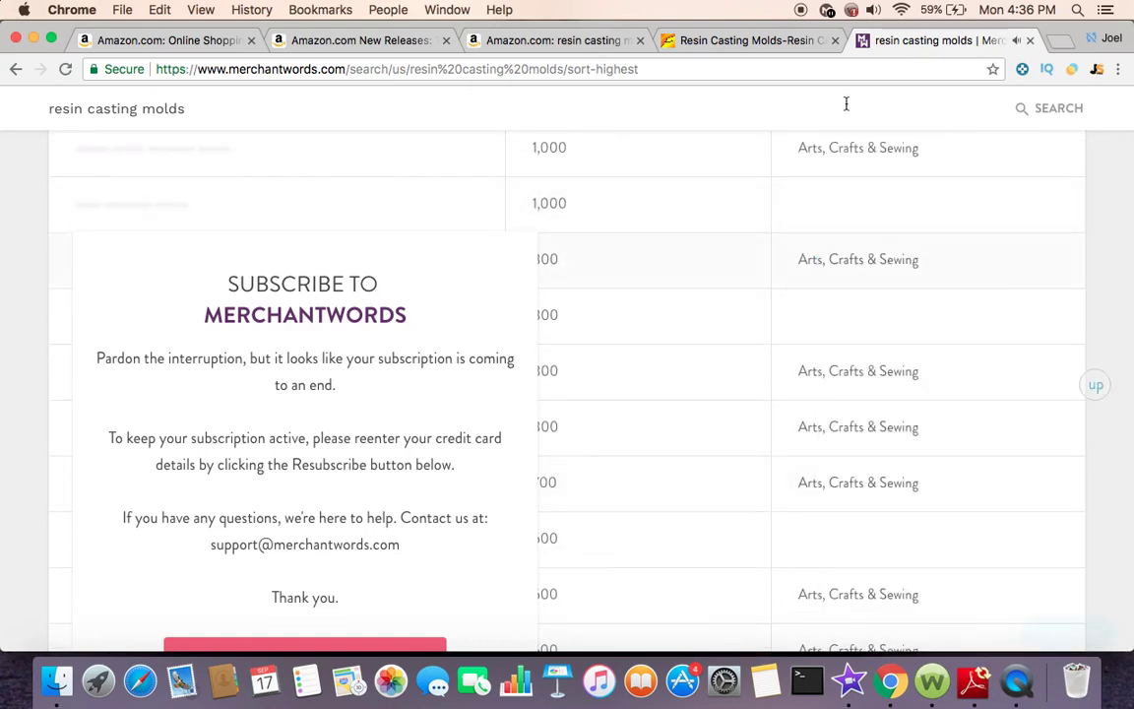
pyautogui.click(754, 43)
pyautogui.click(886, 41)
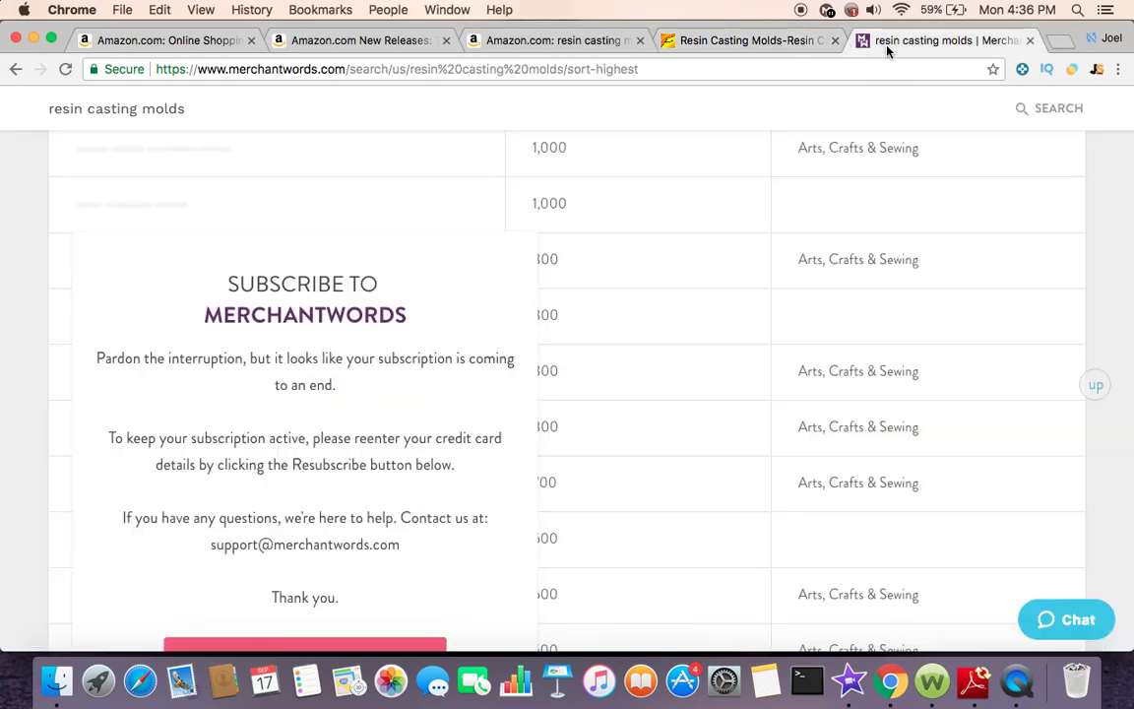
pyautogui.scroll(10, 678, 278)
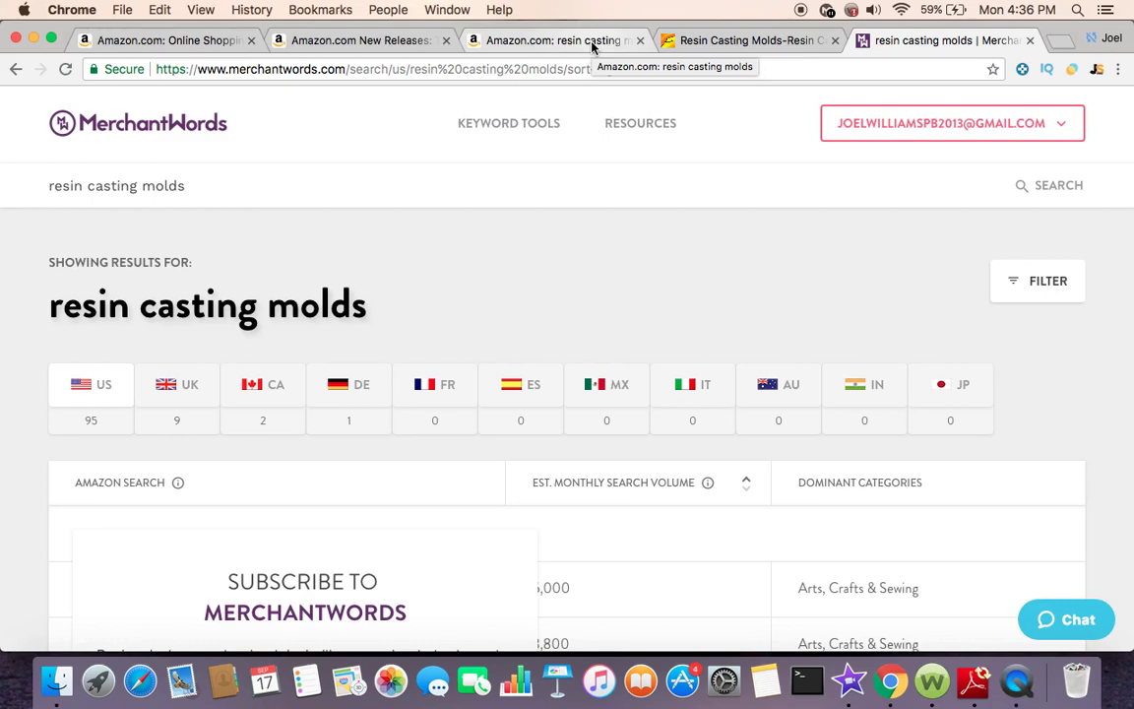
# - Return to the Amazon "resin casting molds" search results and look through the listed products
pyautogui.click(594, 43)
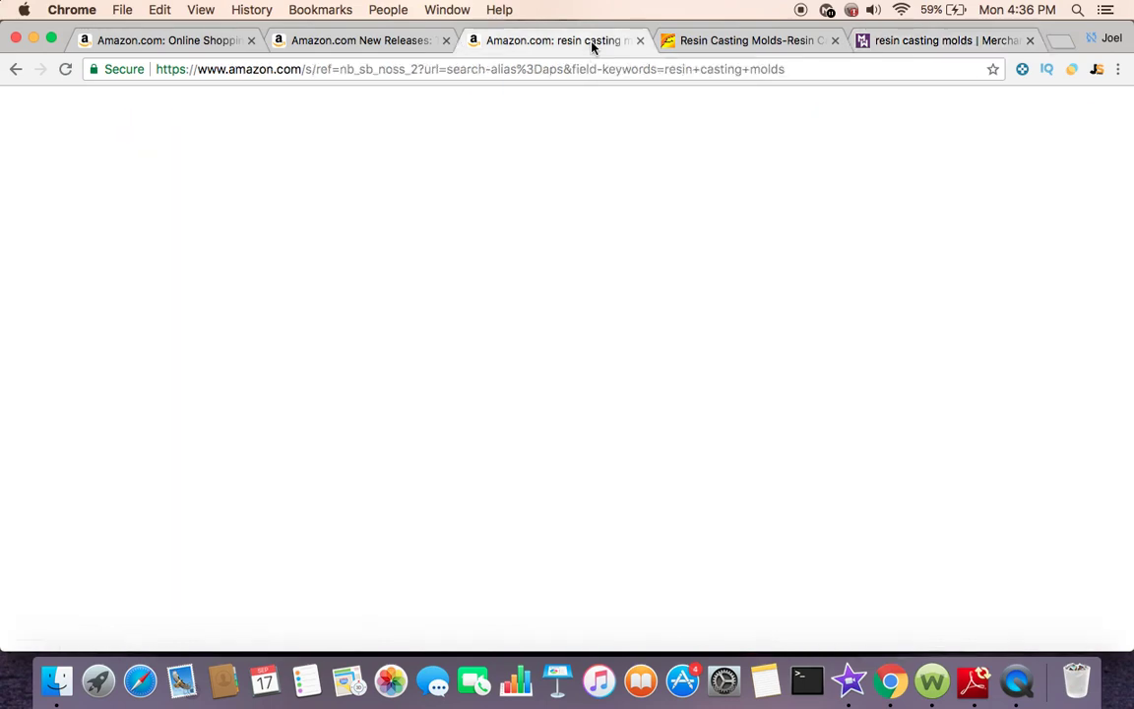
pyautogui.click(488, 311)
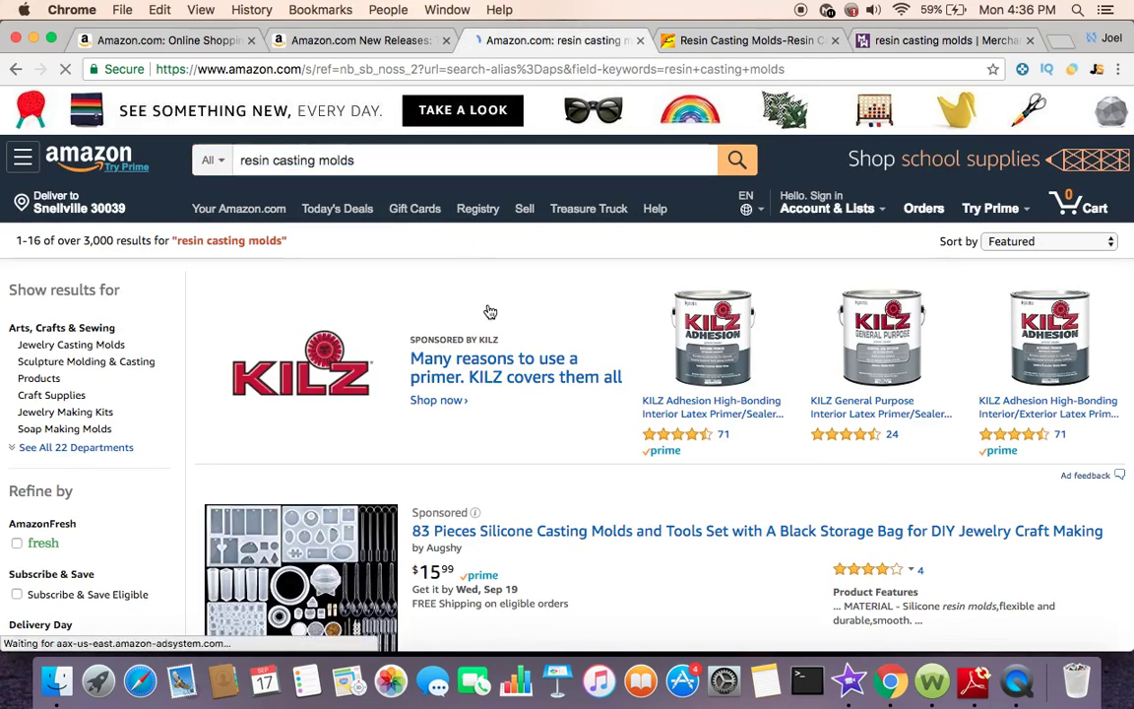
pyautogui.click(14, 68)
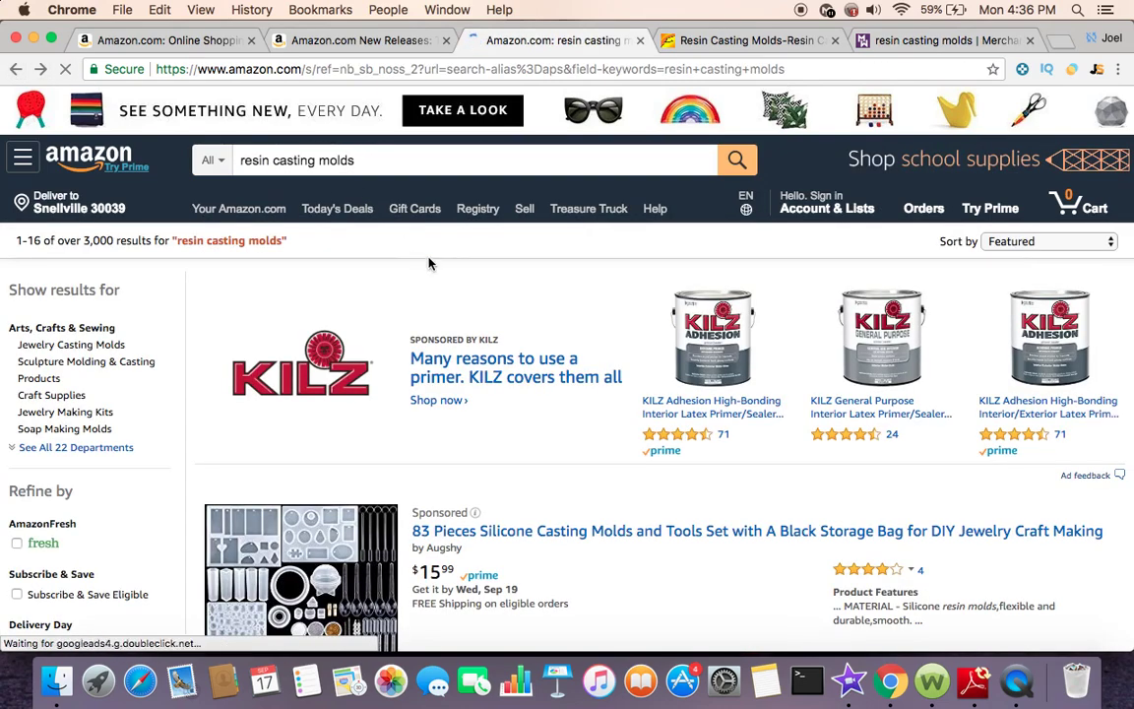
pyautogui.scroll(-1, 544, 301)
pyautogui.scroll(-5, 547, 302)
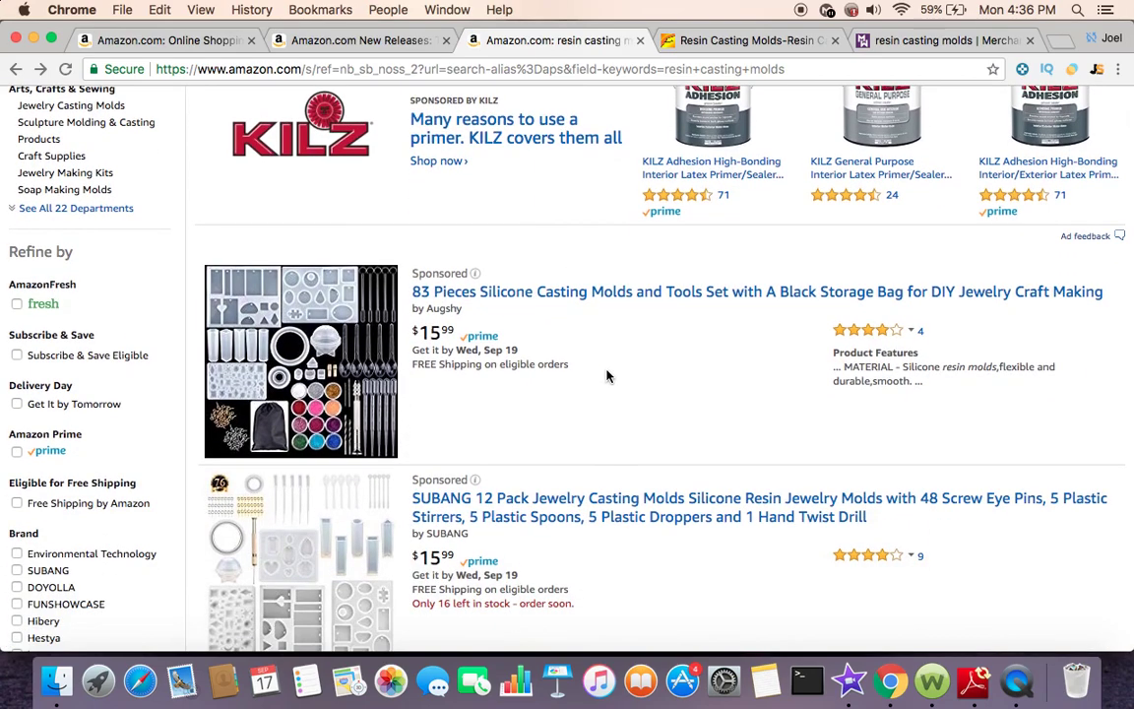
pyautogui.scroll(-6, 626, 366)
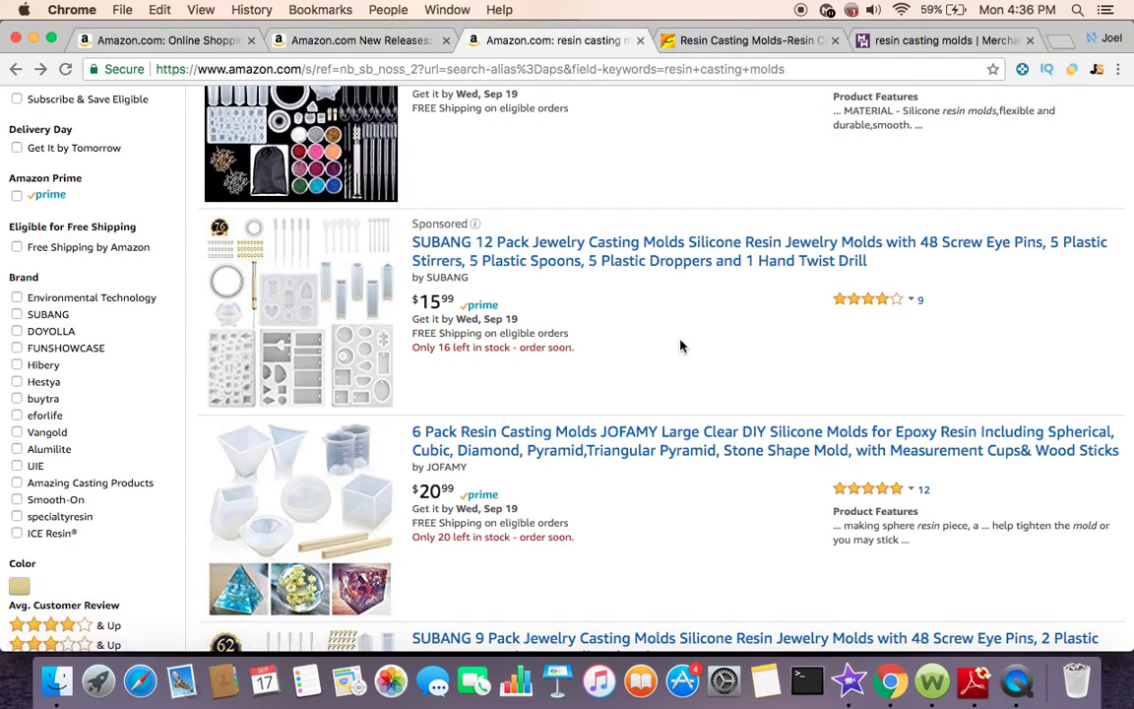
pyautogui.scroll(-5, 680, 346)
pyautogui.scroll(2, 679, 346)
pyautogui.scroll(1, 680, 345)
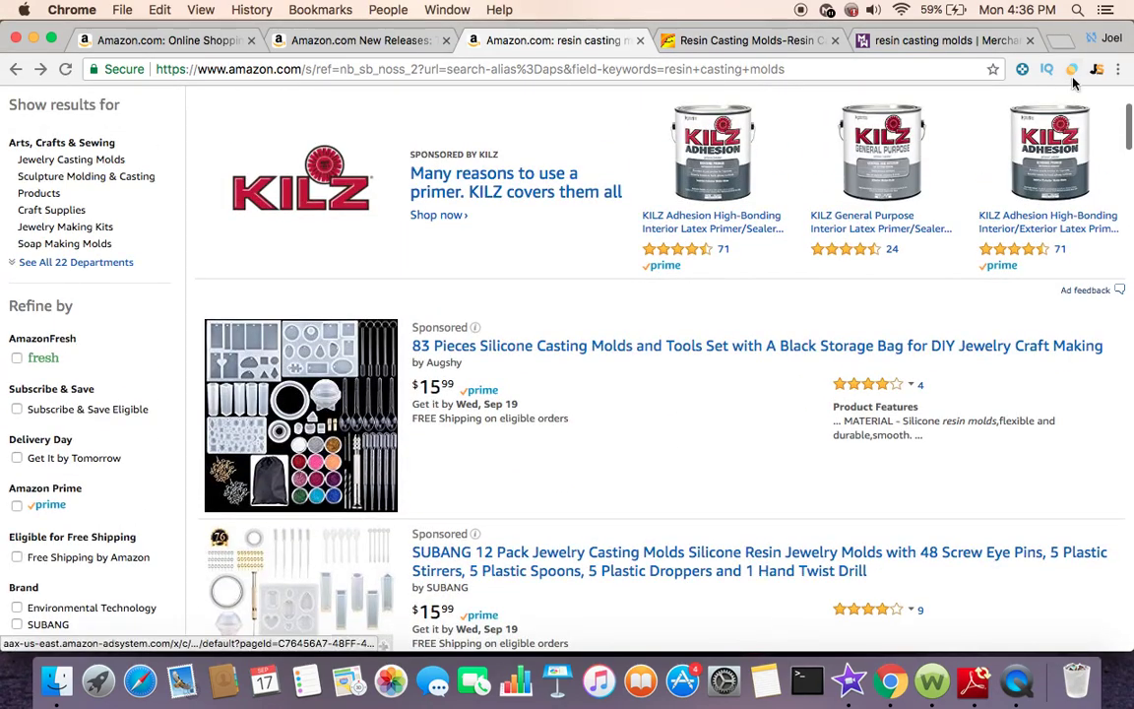
# - Run Jungle Scout on the Amazon results and open the JOFAMY 6 Pack Resin Casting Molds product page from its list
pyautogui.click(1095, 70)
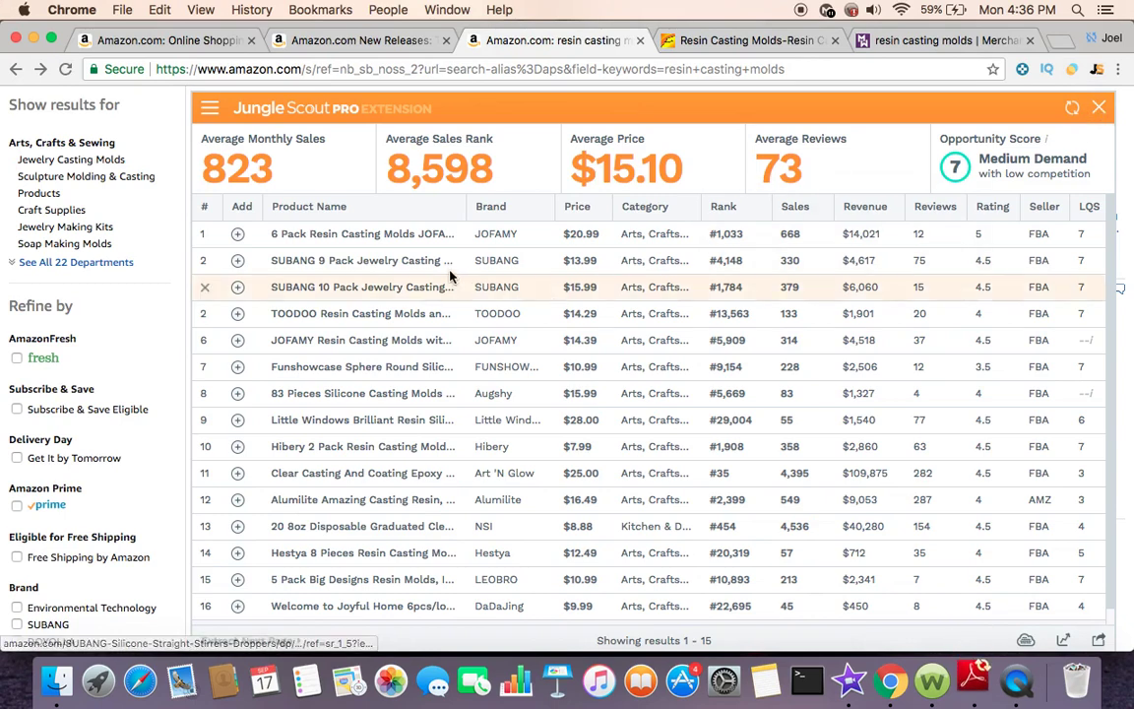
pyautogui.moveTo(436, 267)
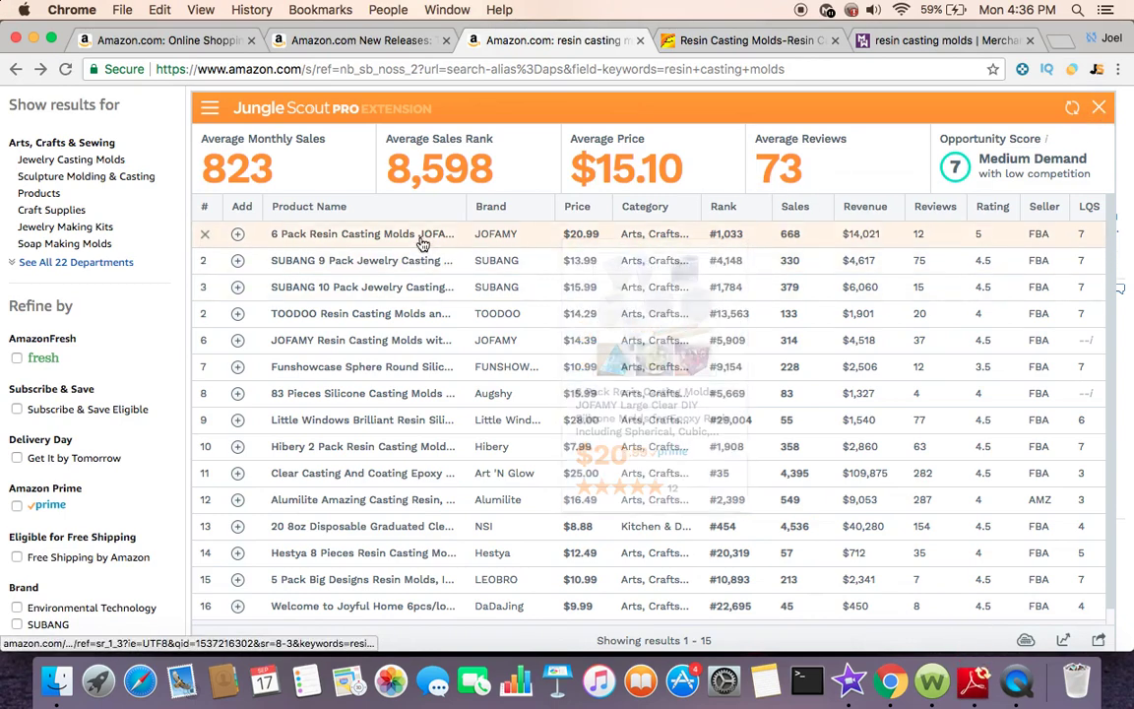
pyautogui.click(420, 243)
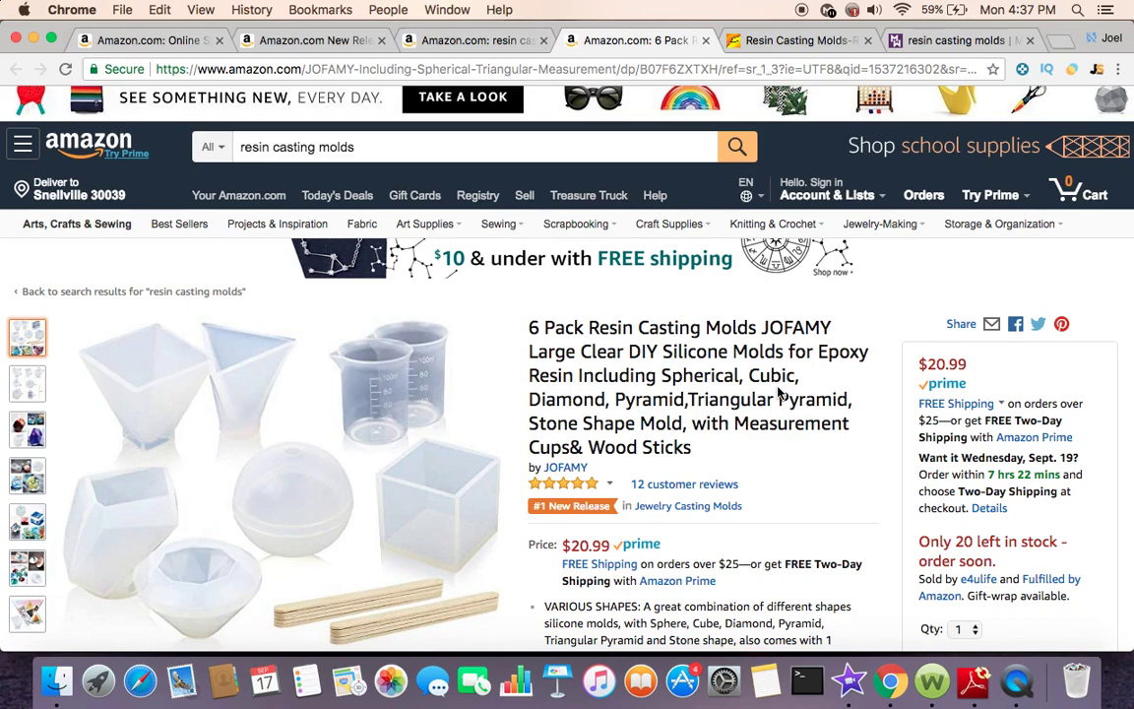
# - Show the sales rank in the Keepa price history chart of the JOFAMY 6 Pack molds
pyautogui.scroll(-10, 778, 392)
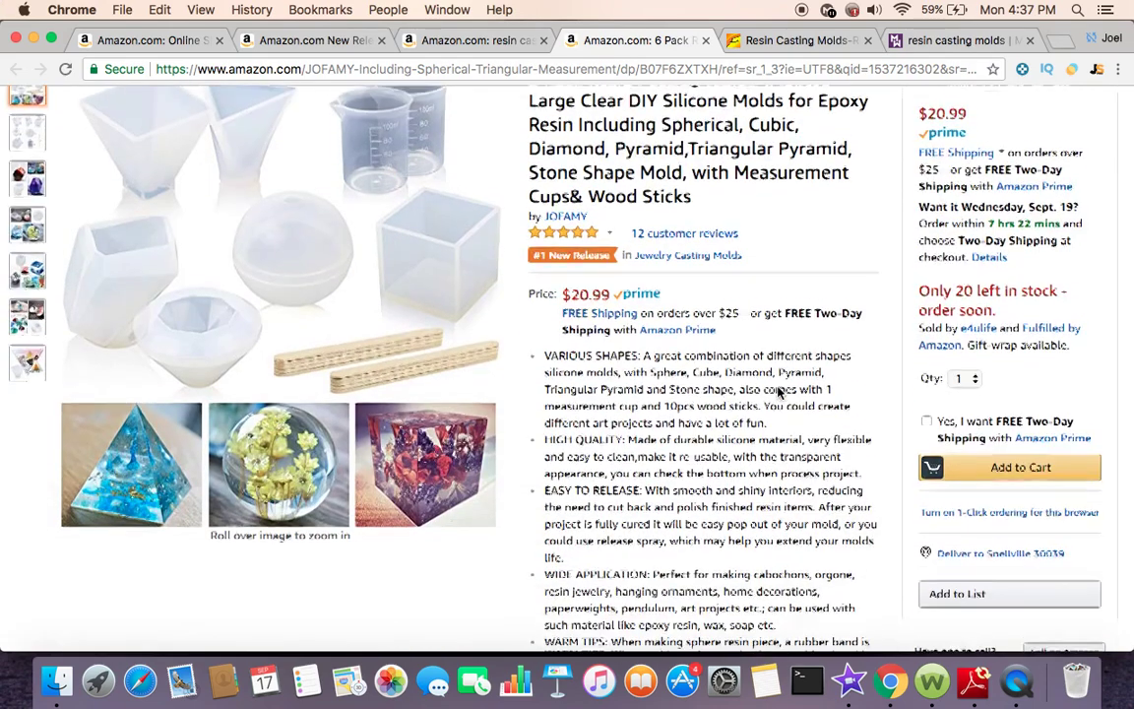
pyautogui.scroll(-4, 778, 392)
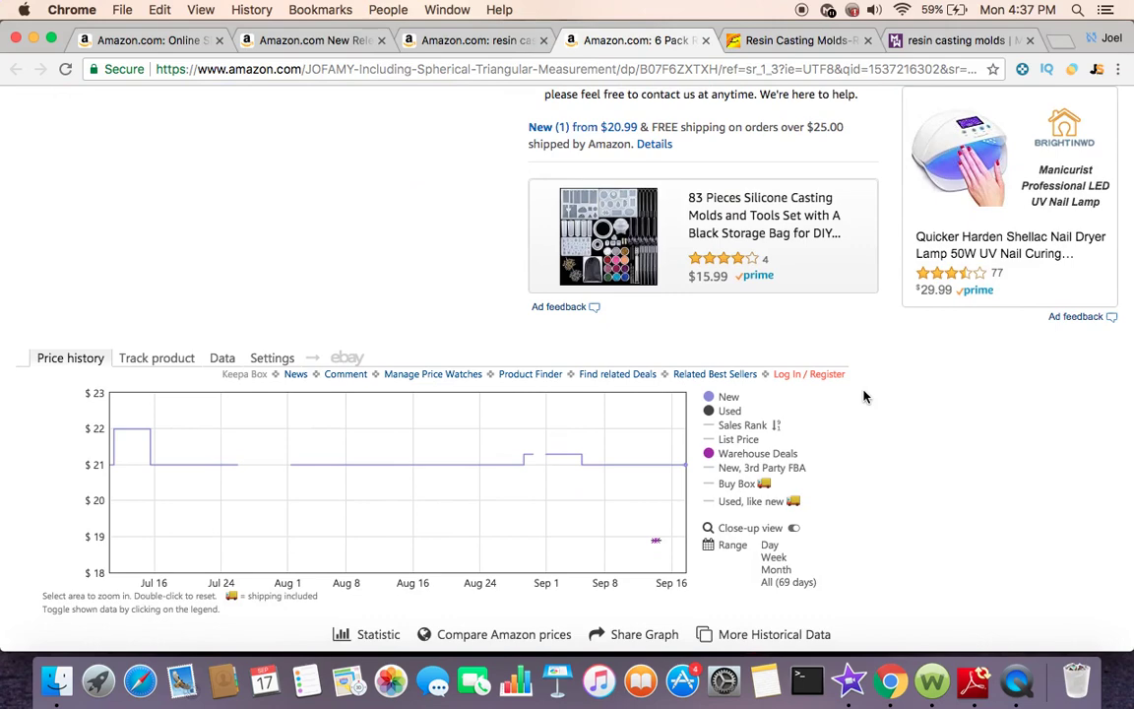
pyautogui.scroll(-1, 865, 397)
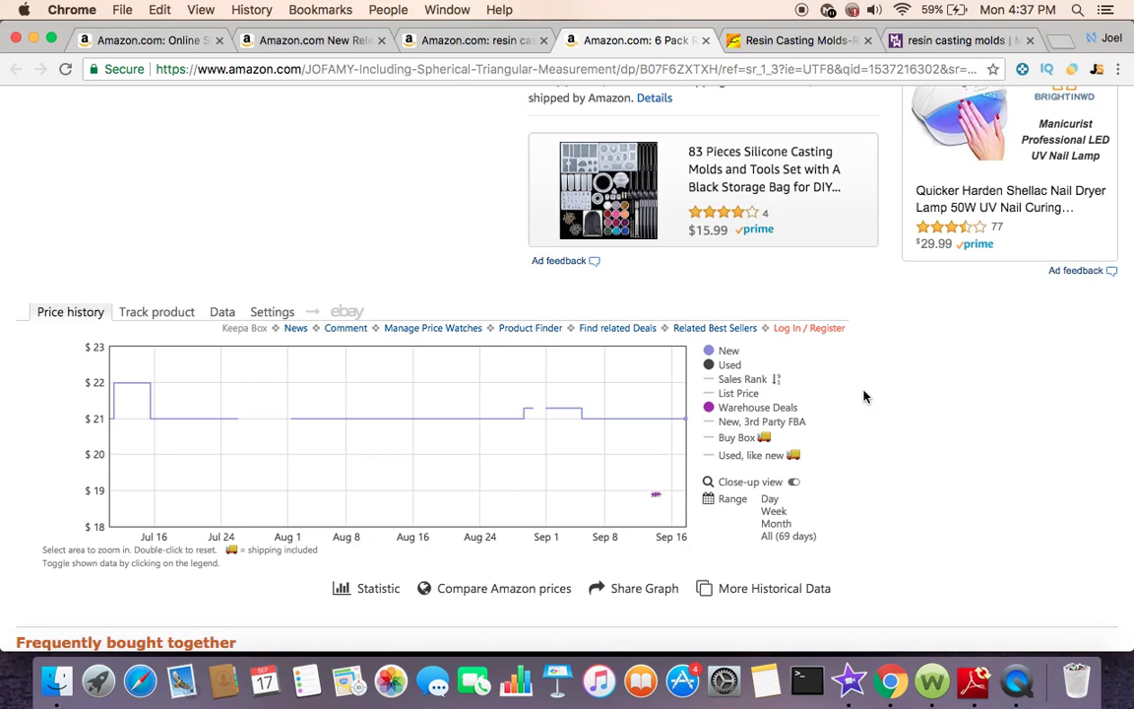
pyautogui.click(746, 381)
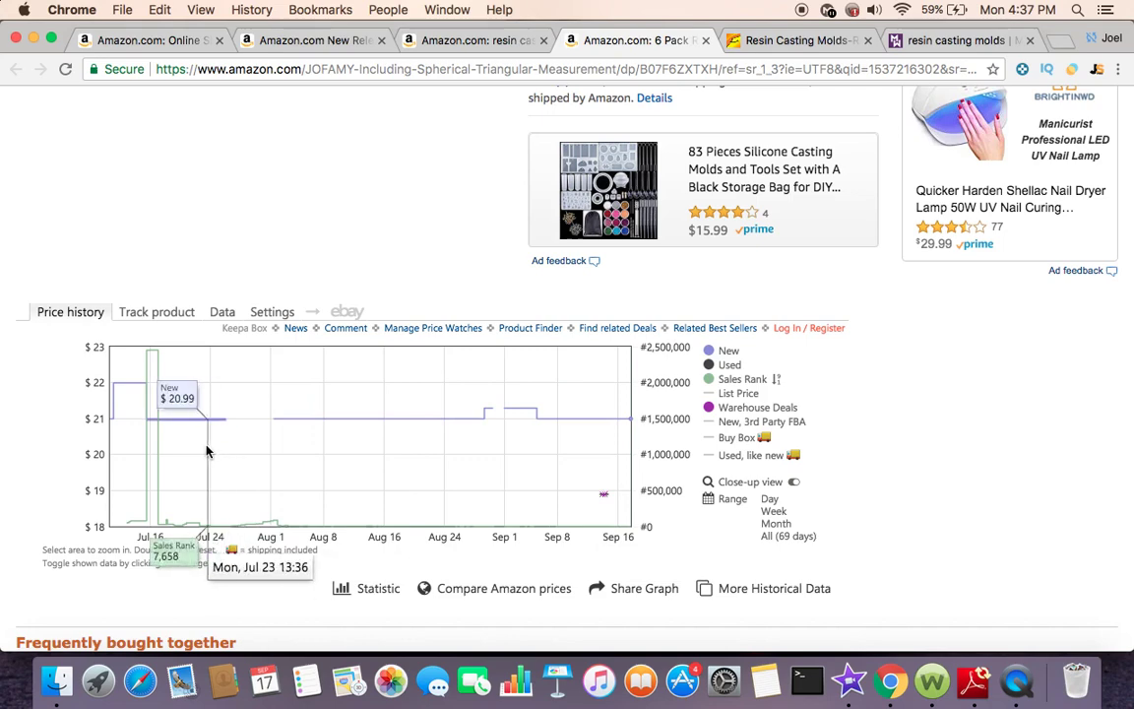
# - Open the SUBANG 9 Pack Jewelry Casting Molds page from the Jungle Scout list, and close the JOFAMY and MerchantWords tabs
pyautogui.click(418, 43)
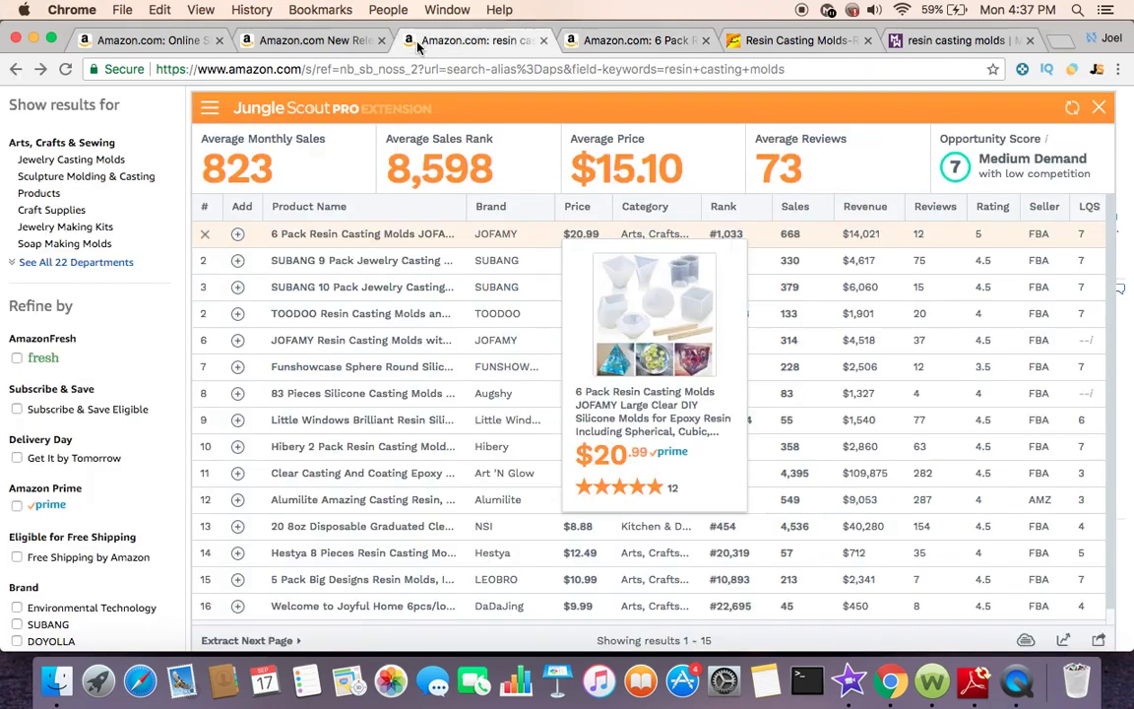
pyautogui.click(437, 264)
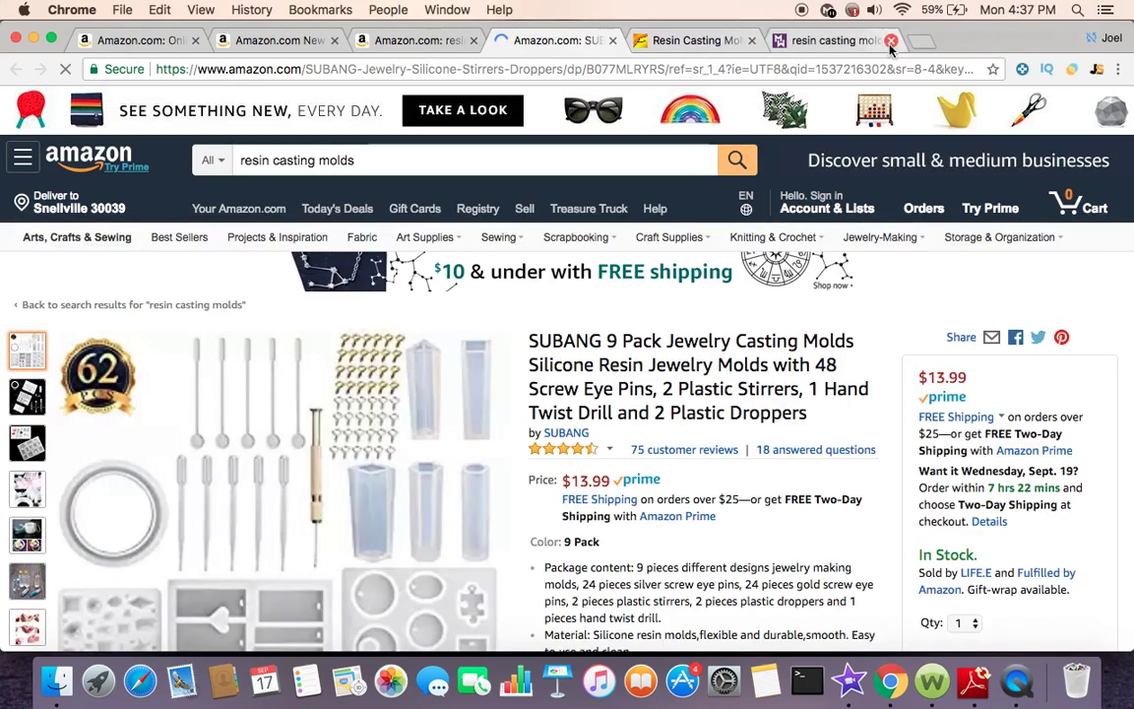
pyautogui.click(891, 43)
# - Set the Keepa price history chart of the SUBANG 9 Pack molds to the full range, All (291 days)
pyautogui.scroll(-10, 613, 348)
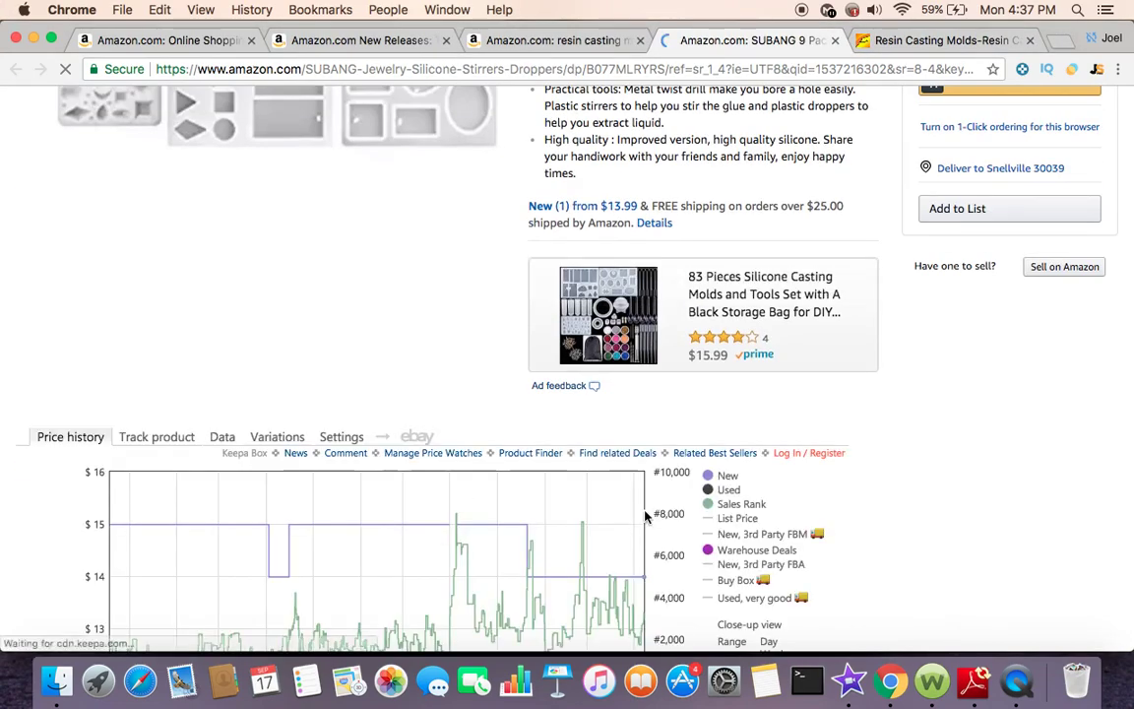
pyautogui.scroll(-3, 644, 522)
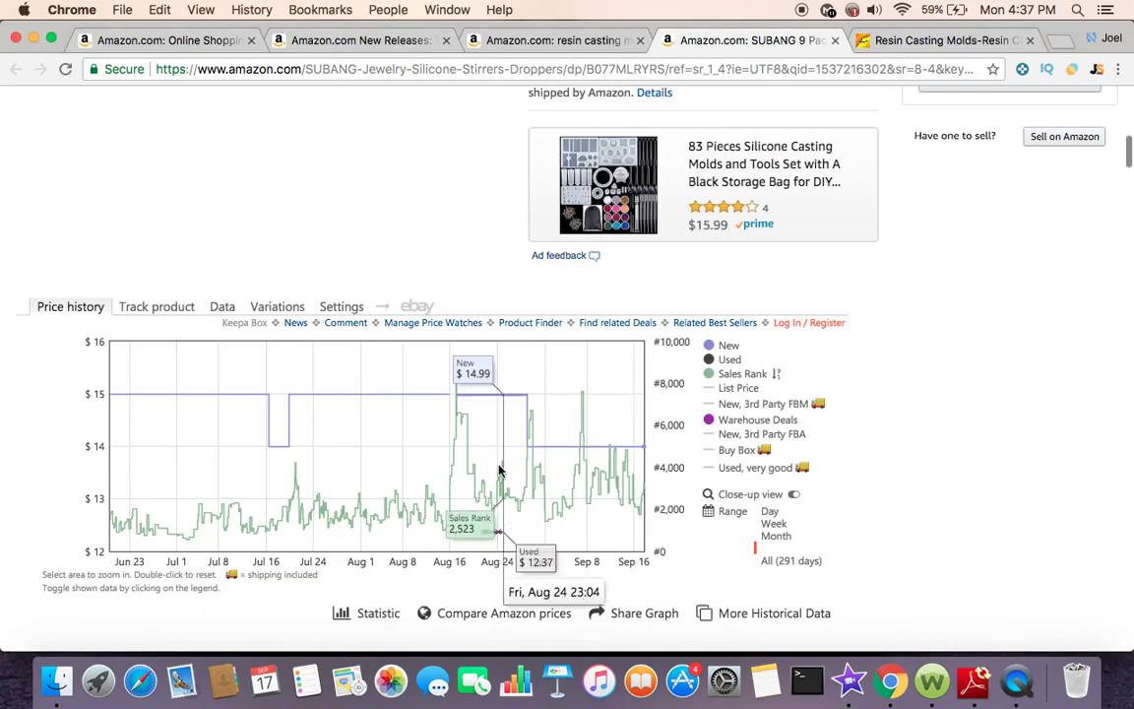
pyautogui.click(792, 563)
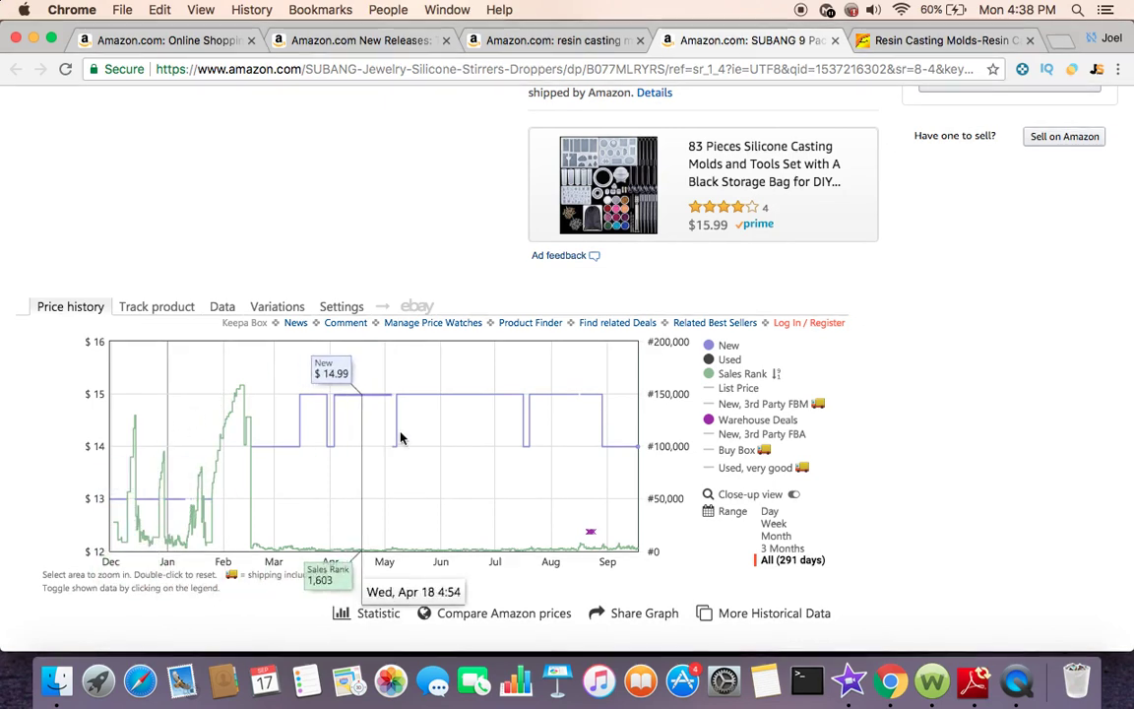
# - Examine the SUBANG 9 Pack listing's title, price, reviews and bullet points alongside its Keepa price and sales rank history
pyautogui.scroll(5, 458, 435)
pyautogui.scroll(2, 458, 411)
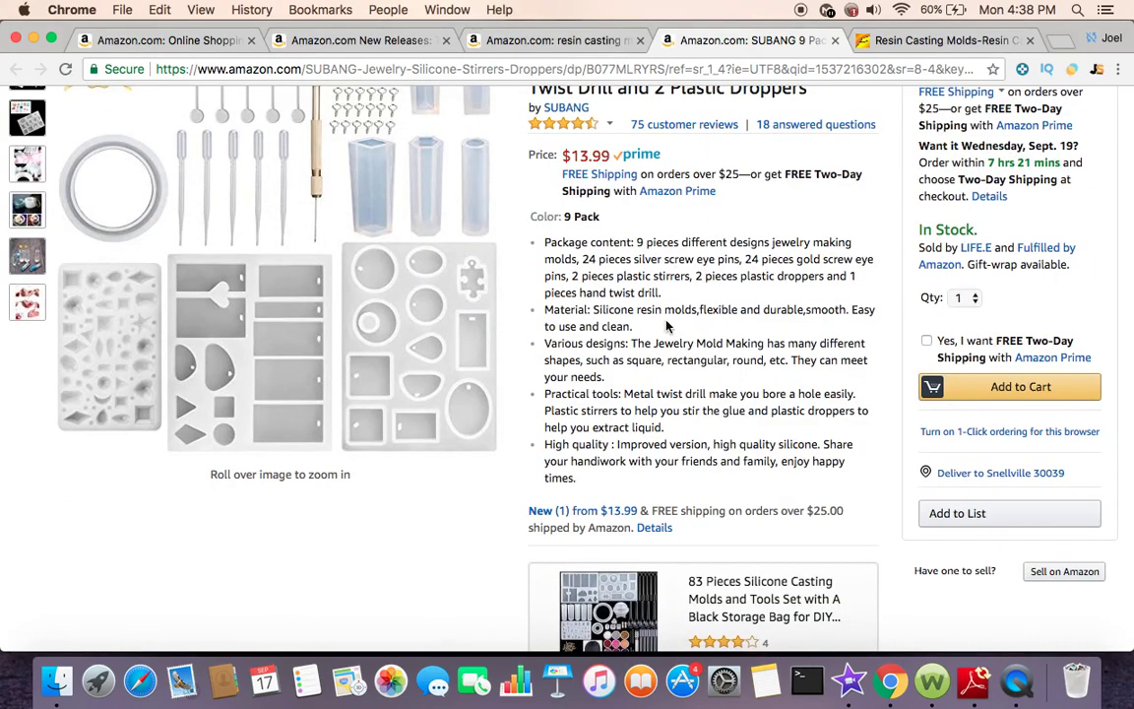
pyautogui.scroll(-8, 666, 326)
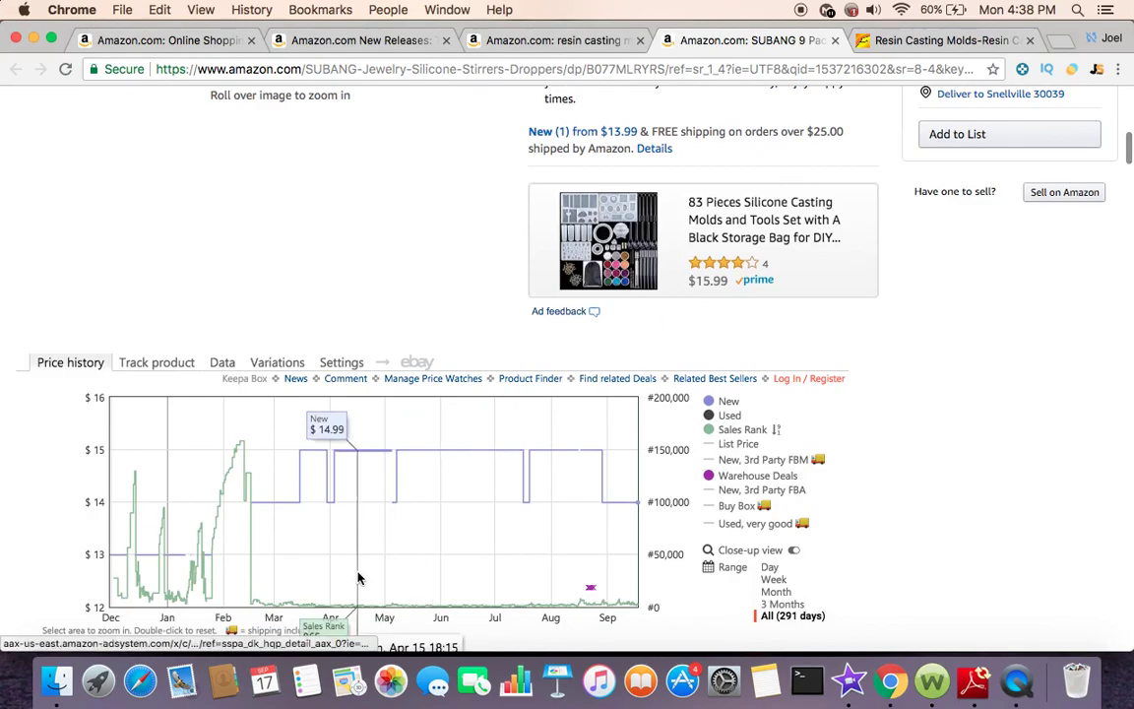
pyautogui.scroll(-1, 448, 519)
pyautogui.scroll(8, 456, 271)
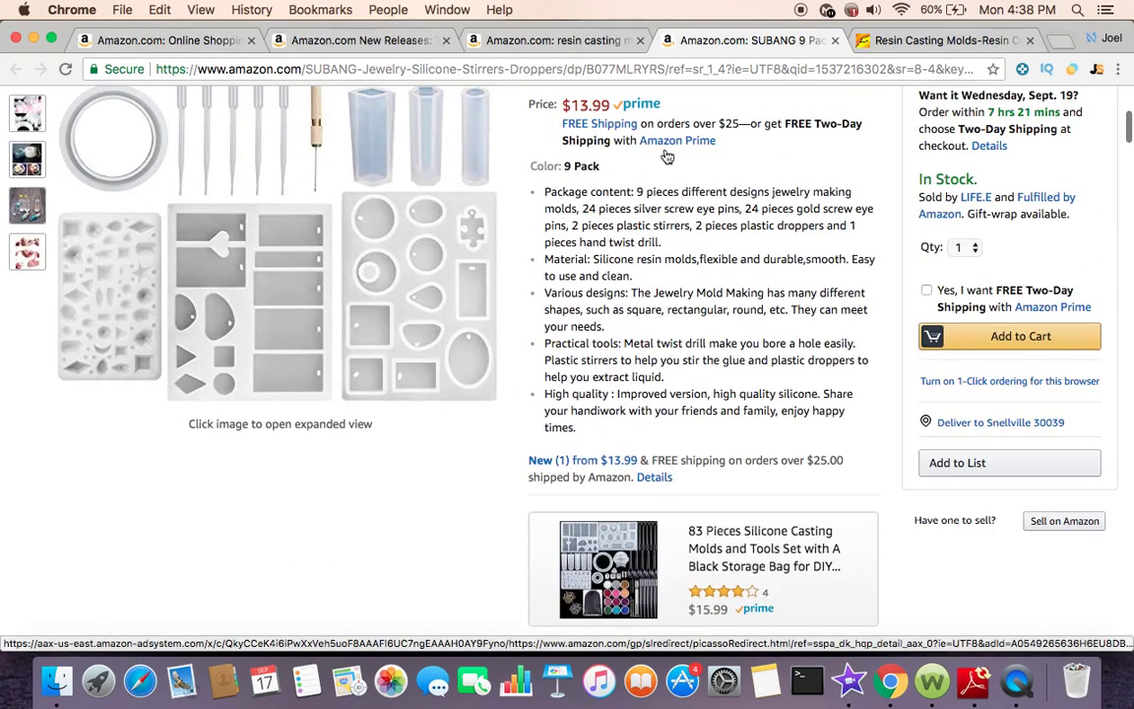
pyautogui.scroll(5, 773, 283)
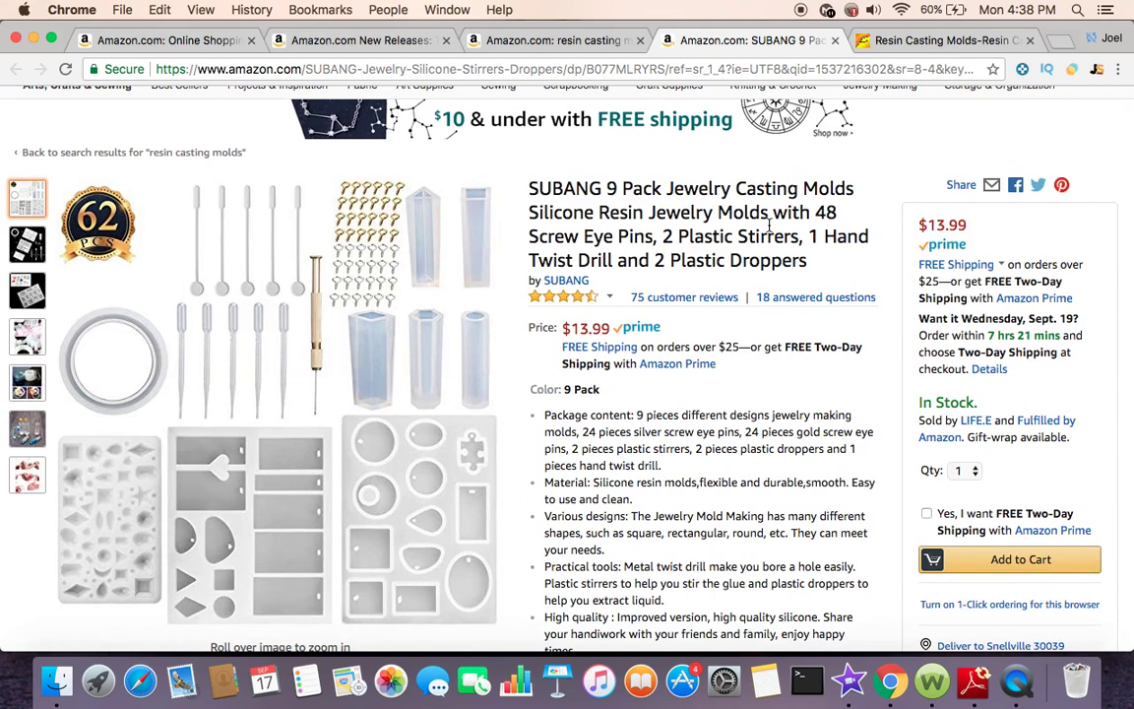
pyautogui.scroll(-3, 769, 227)
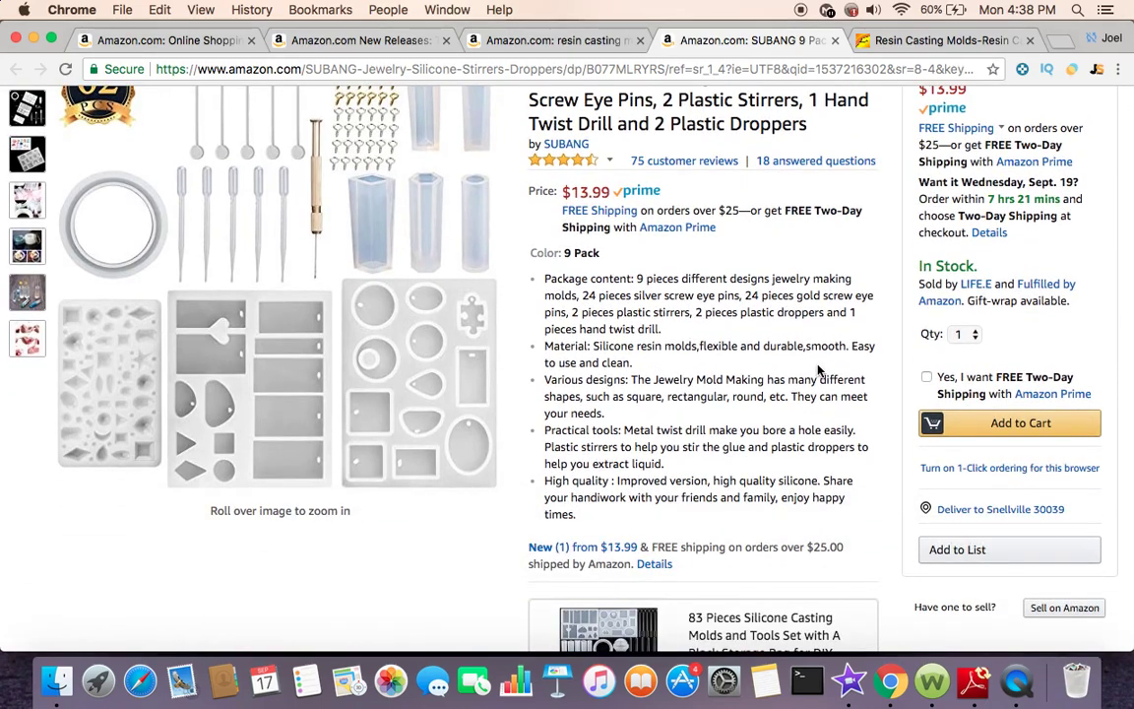
pyautogui.scroll(-1, 817, 370)
pyautogui.scroll(4, 598, 327)
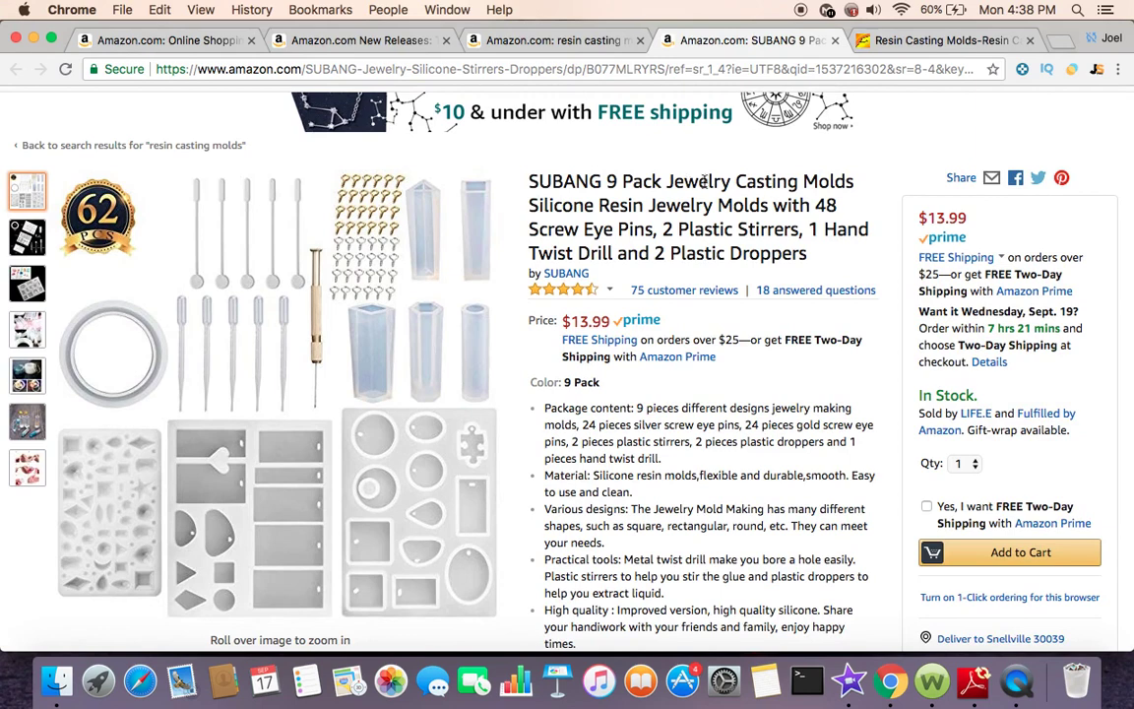
pyautogui.moveTo(668, 181); pyautogui.dragTo(788, 181)
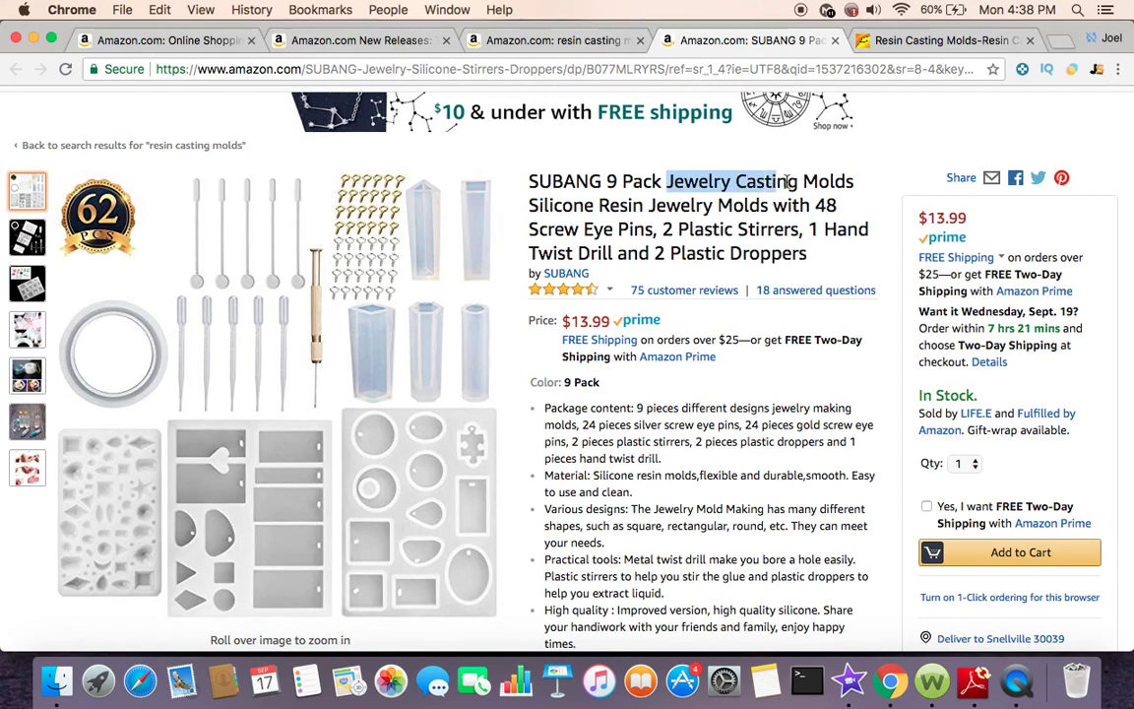
pyautogui.click(802, 183)
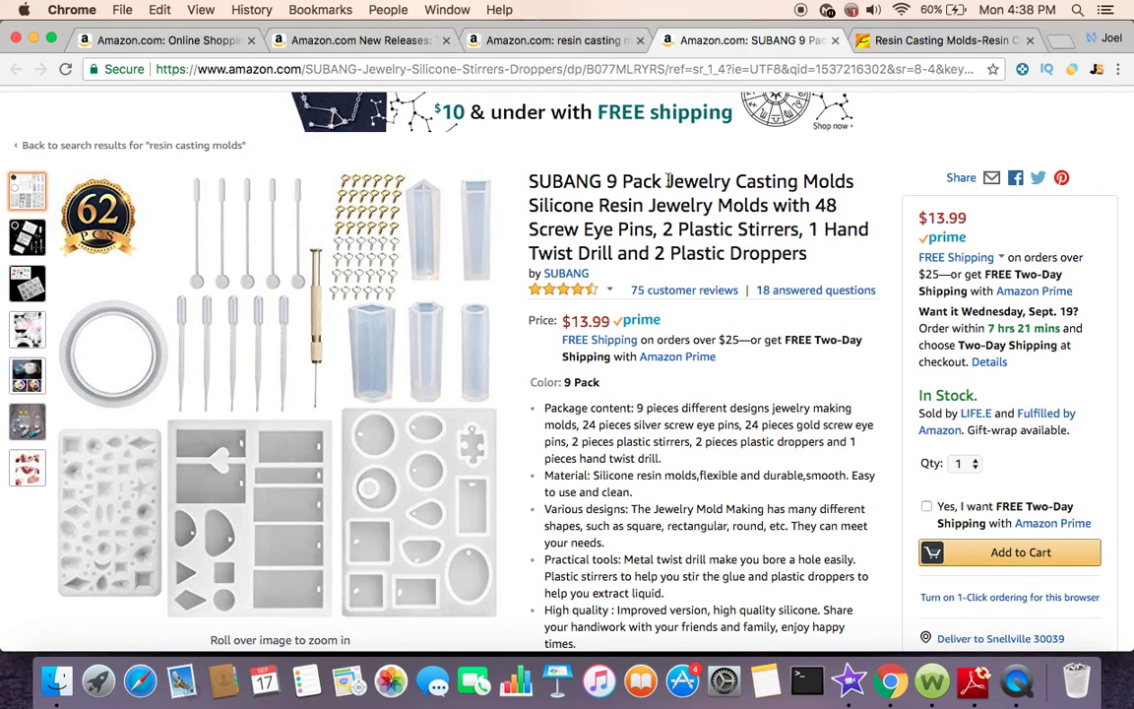
pyautogui.scroll(-10, 669, 180)
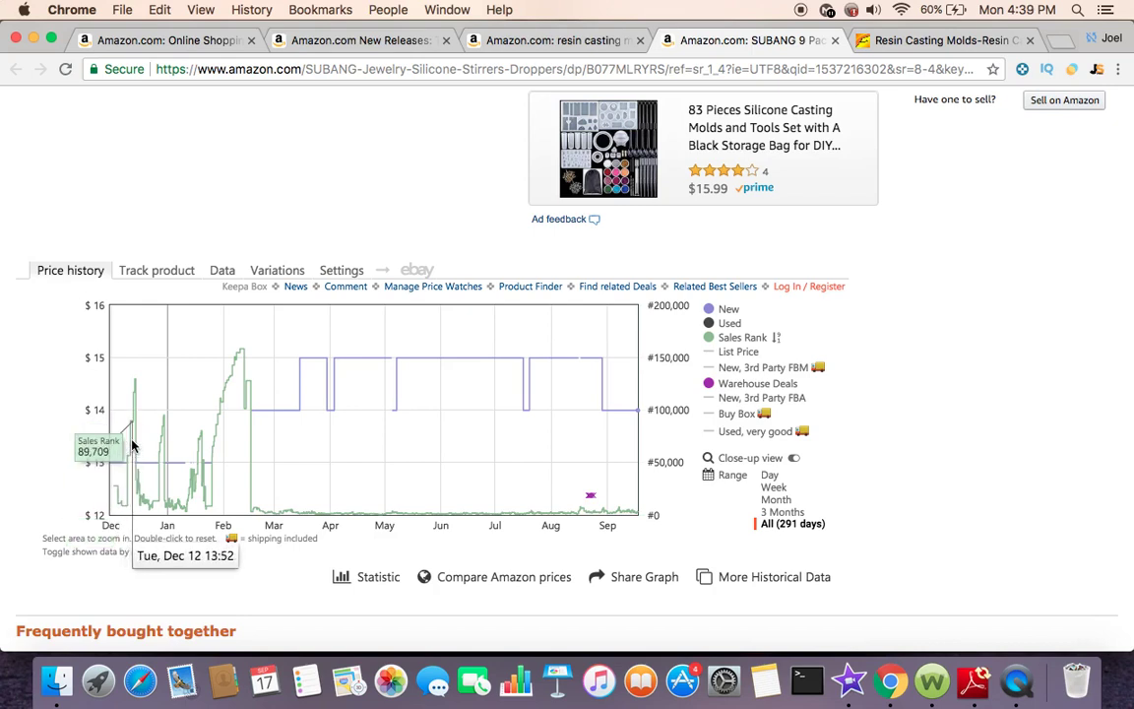
# - Close the SUBANG 9 Pack tab and open the Hibery 2 Pack Resin Casting Molds page from the Jungle Scout list
pyautogui.click(566, 40)
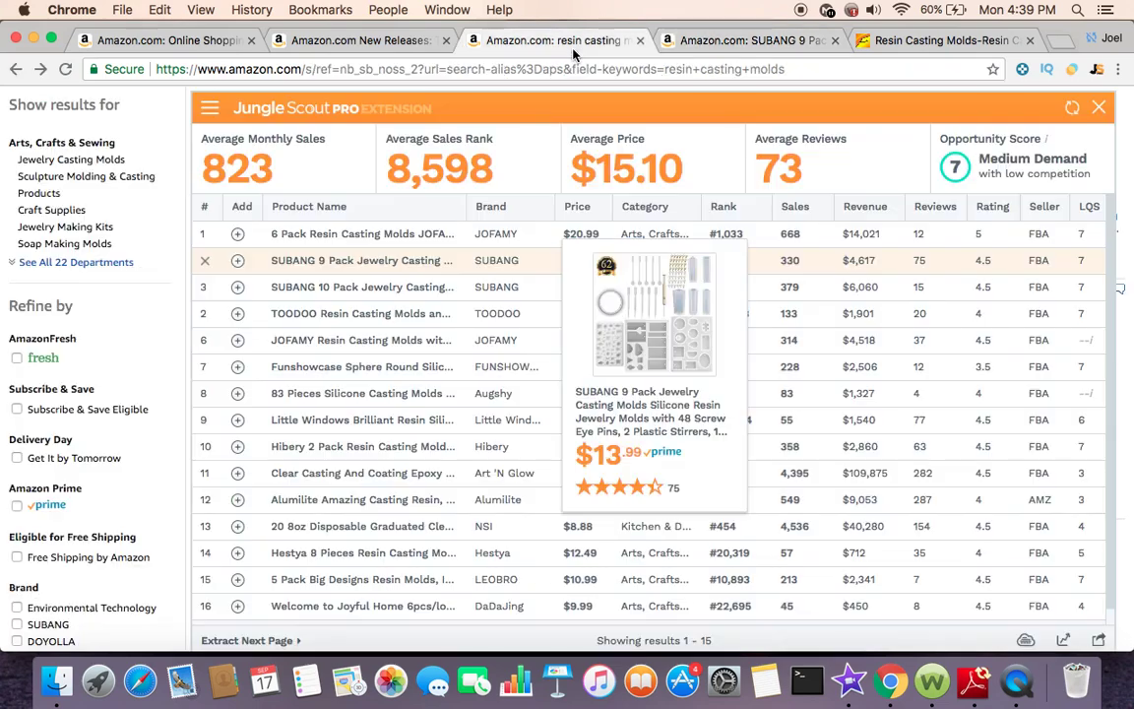
pyautogui.click(836, 40)
pyautogui.moveTo(413, 351)
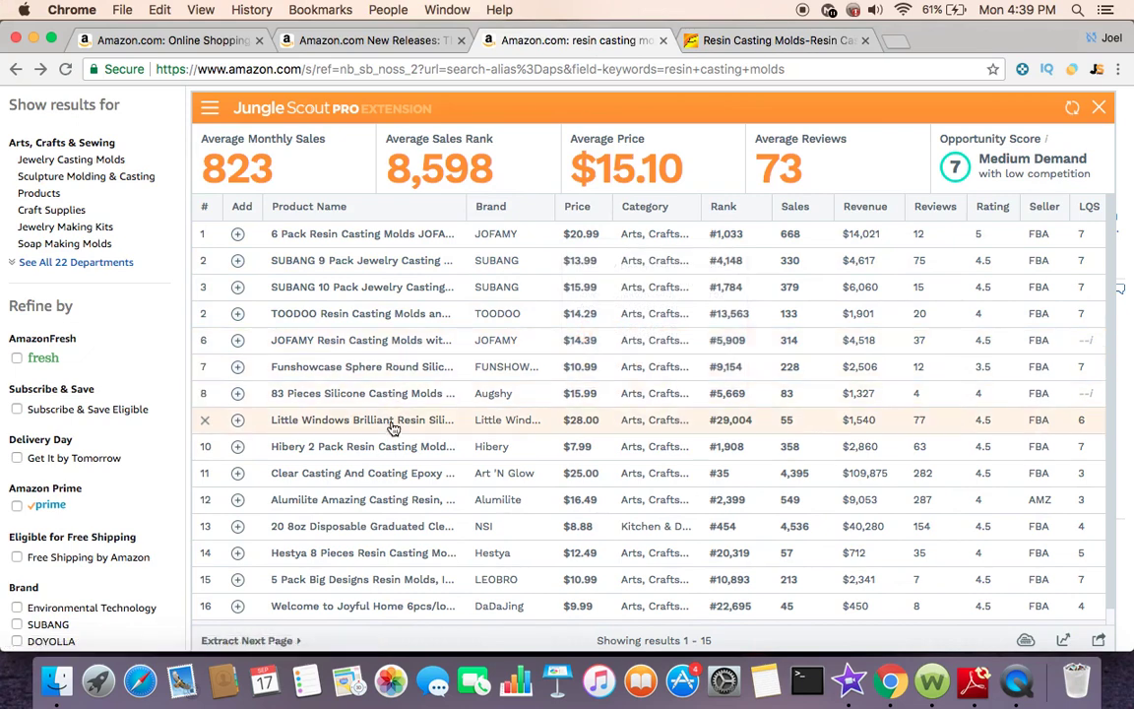
pyautogui.moveTo(392, 430)
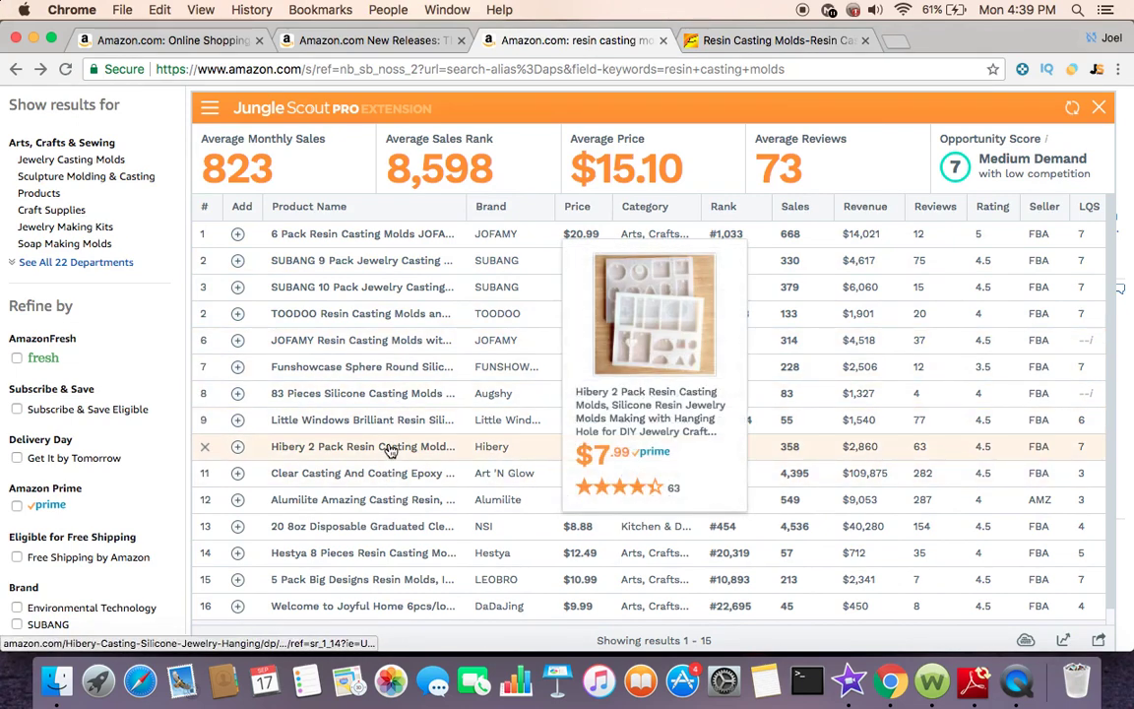
pyautogui.click(389, 448)
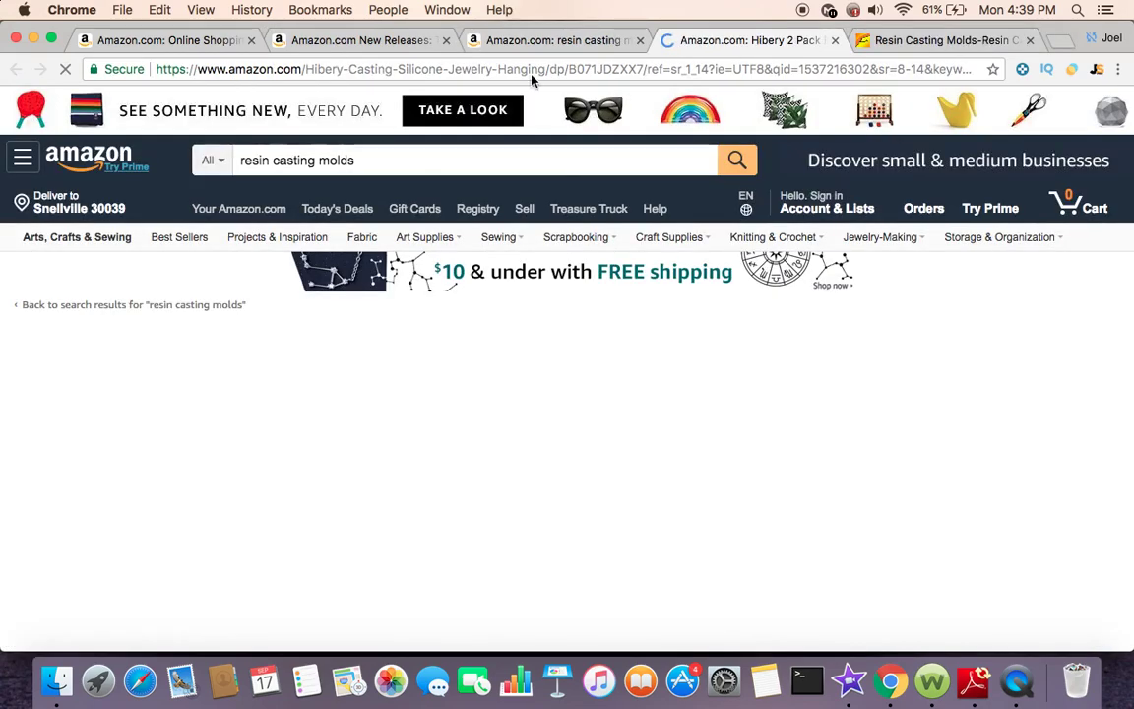
# - Set the Keepa price history chart of the Hibery 2 Pack molds to the full range, All (454 days)
pyautogui.scroll(-5, 736, 399)
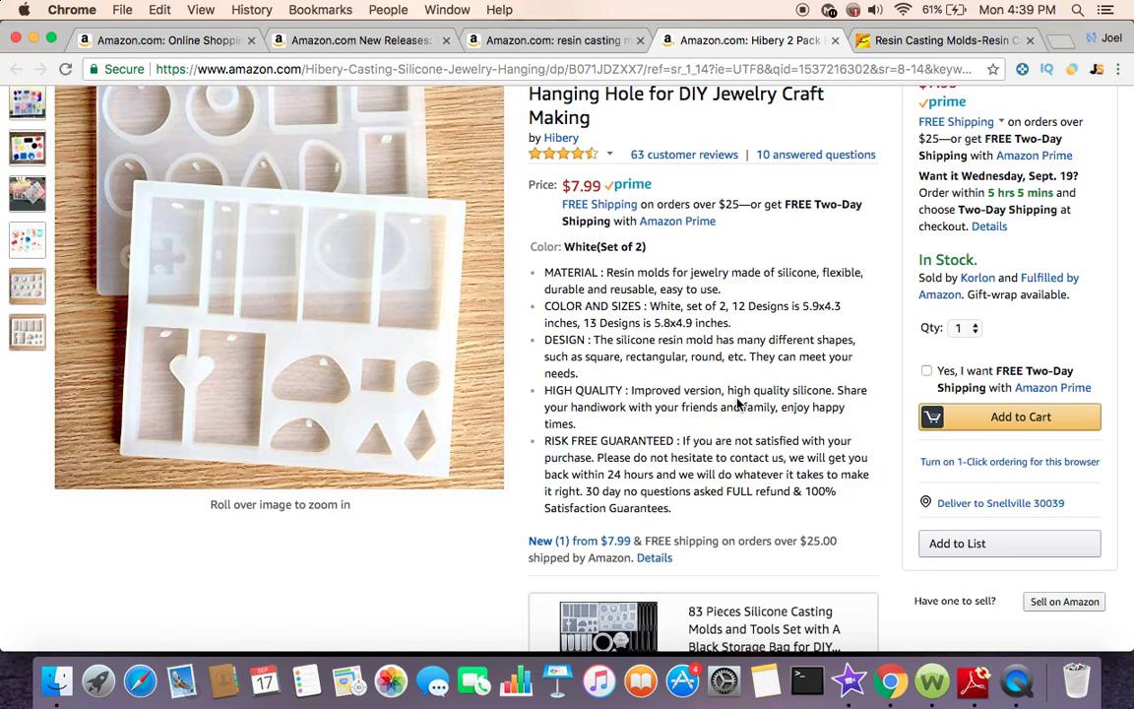
pyautogui.scroll(-5, 738, 404)
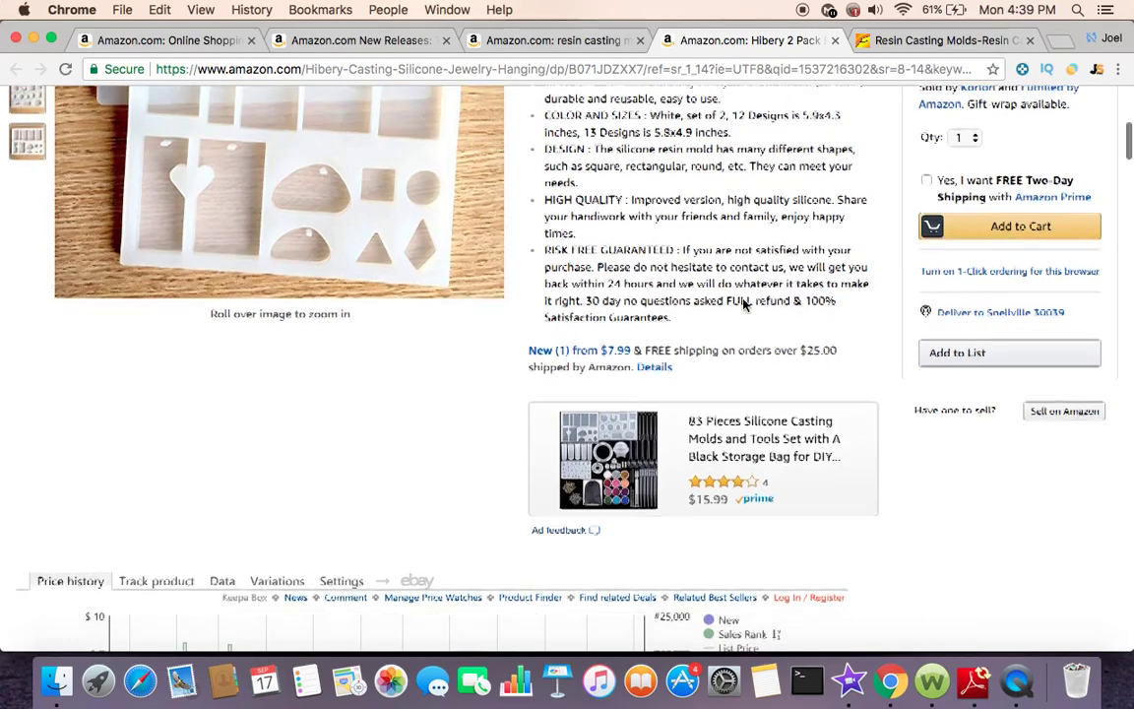
pyautogui.scroll(5, 743, 303)
pyautogui.scroll(-8, 743, 303)
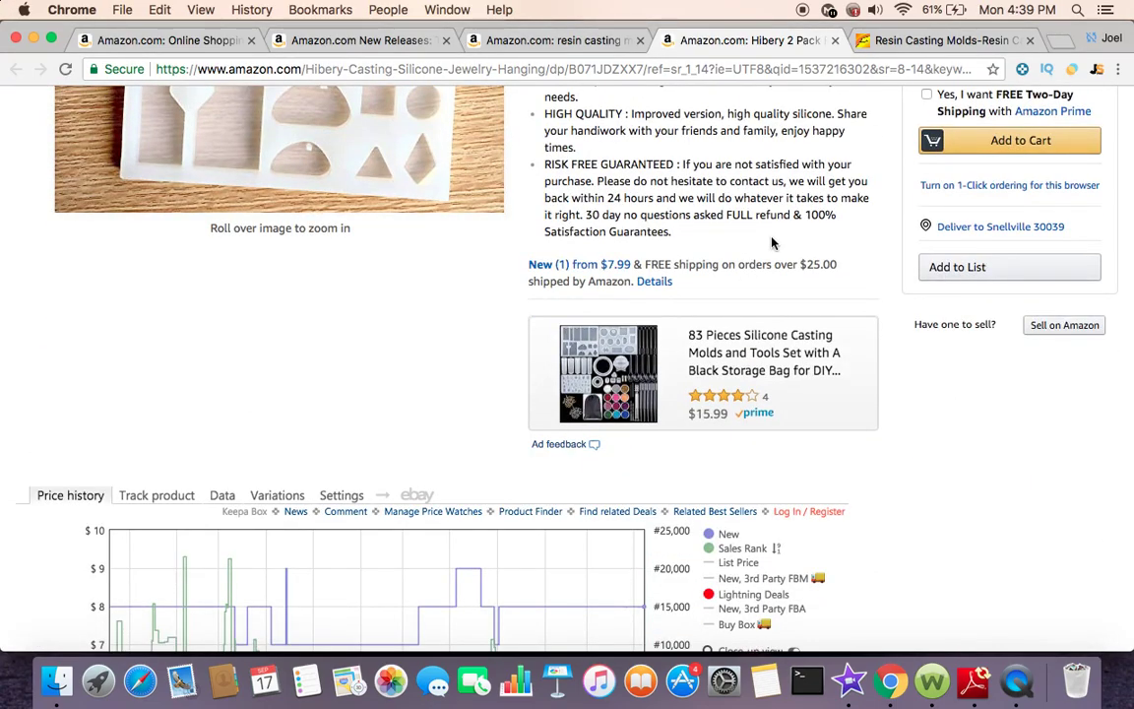
pyautogui.scroll(3, 773, 244)
pyautogui.scroll(-2, 728, 295)
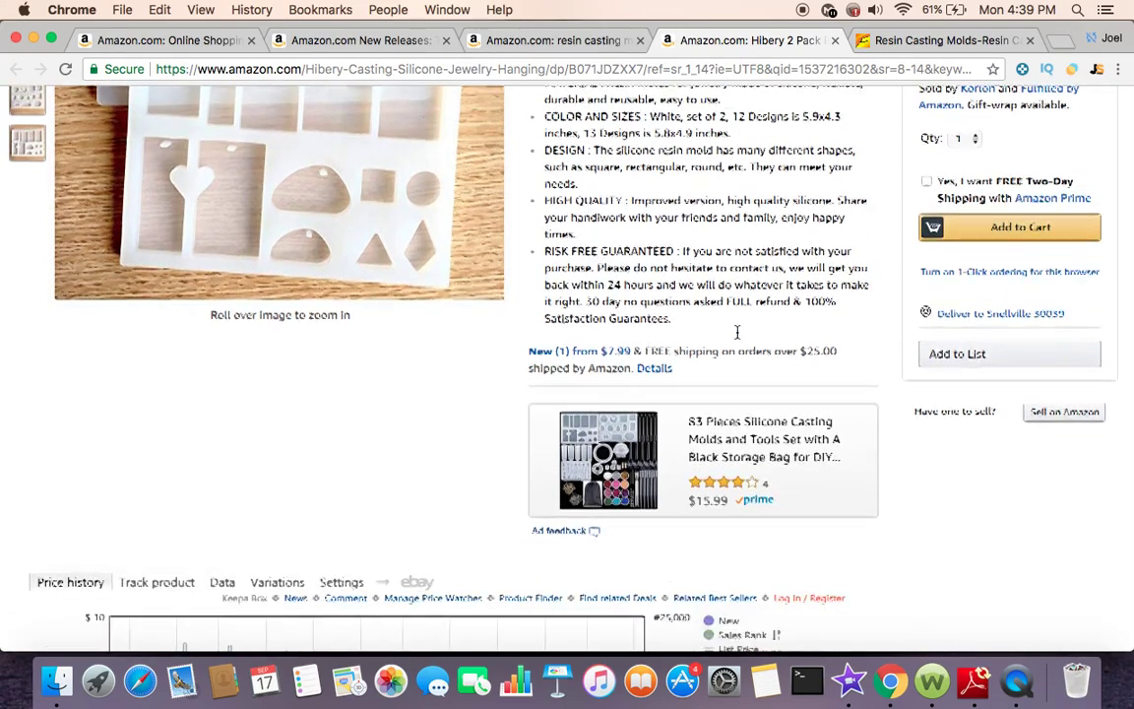
pyautogui.scroll(-4, 702, 271)
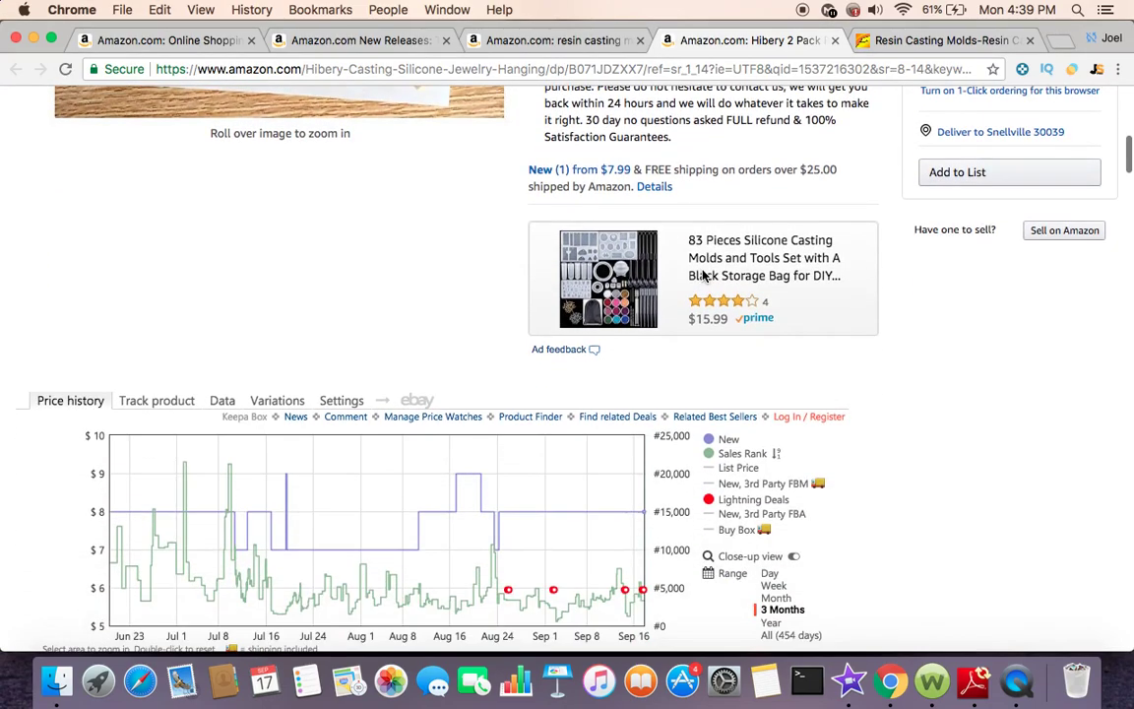
pyautogui.scroll(-4, 899, 427)
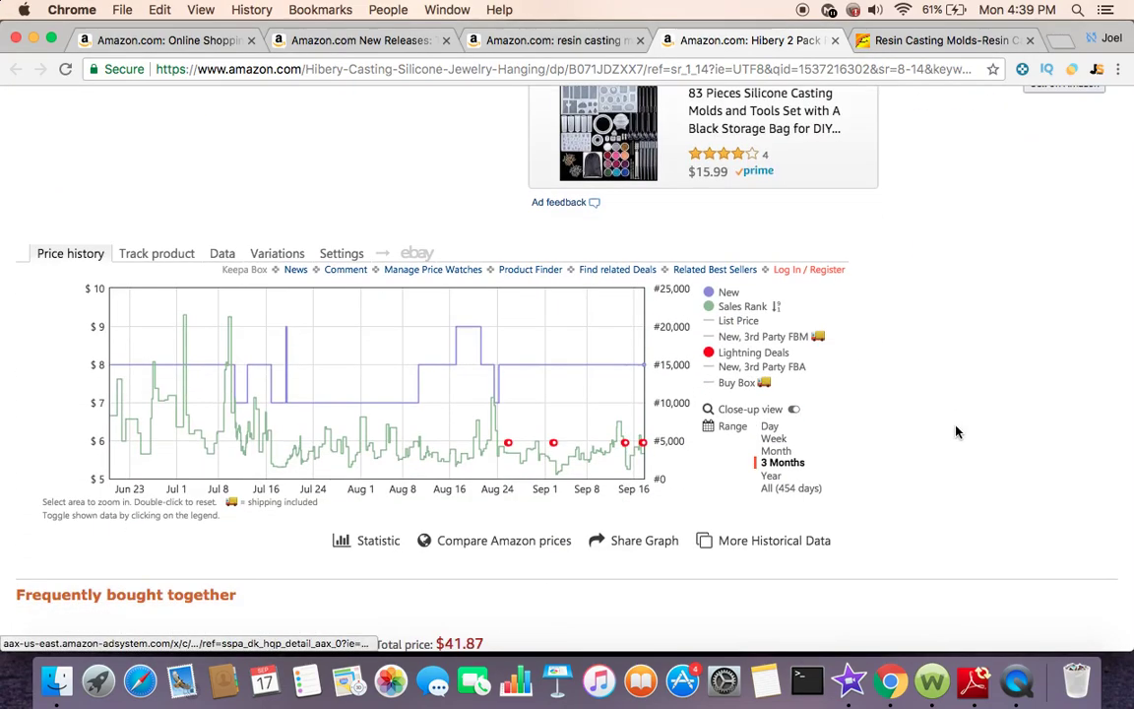
pyautogui.click(771, 475)
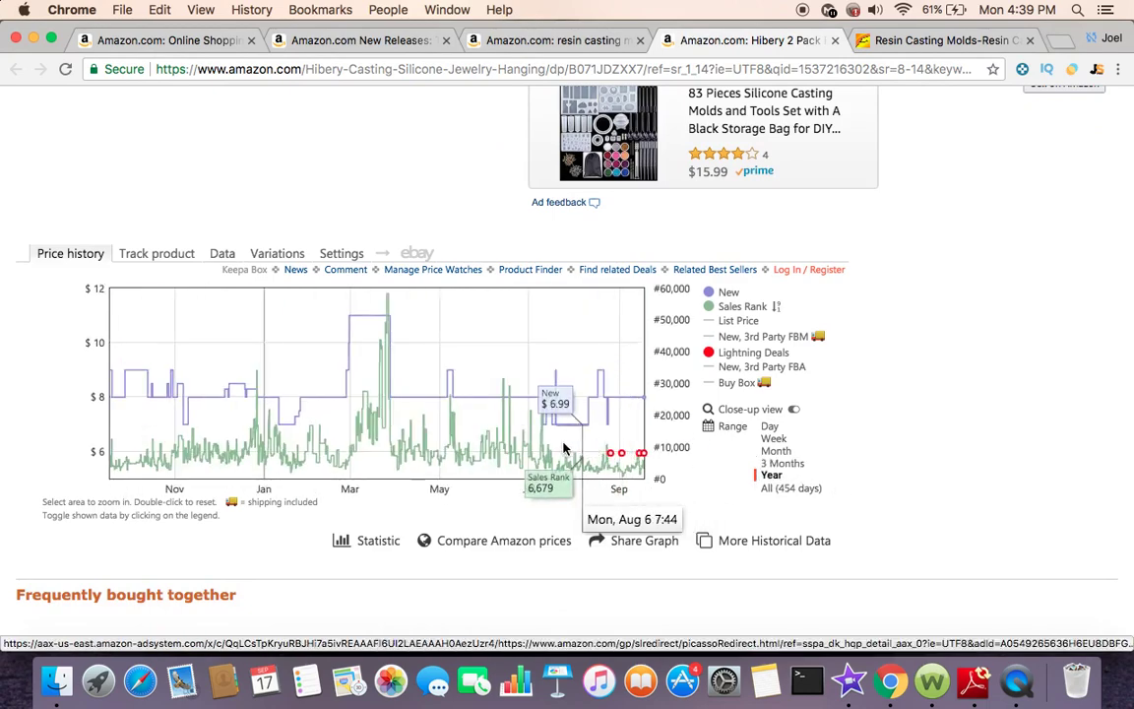
pyautogui.click(772, 493)
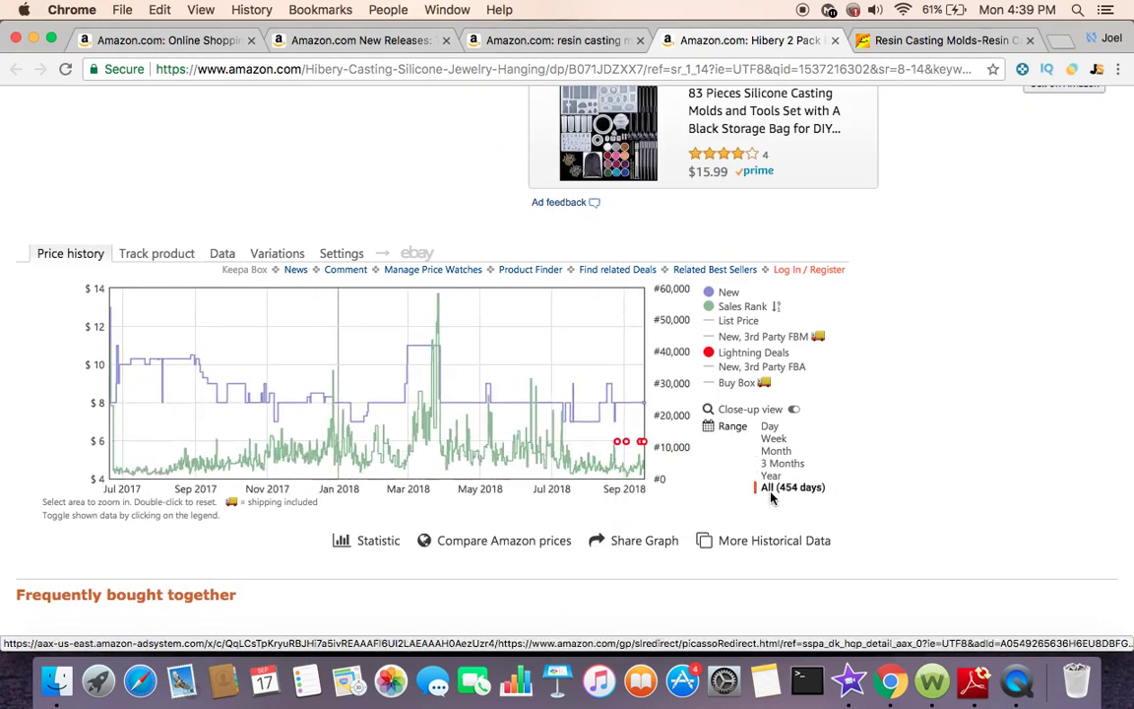
# - Compare the Hibery 2 Pack listing and its price history with the competing products in the Jungle Scout list
pyautogui.scroll(10, 856, 448)
pyautogui.scroll(-10, 856, 448)
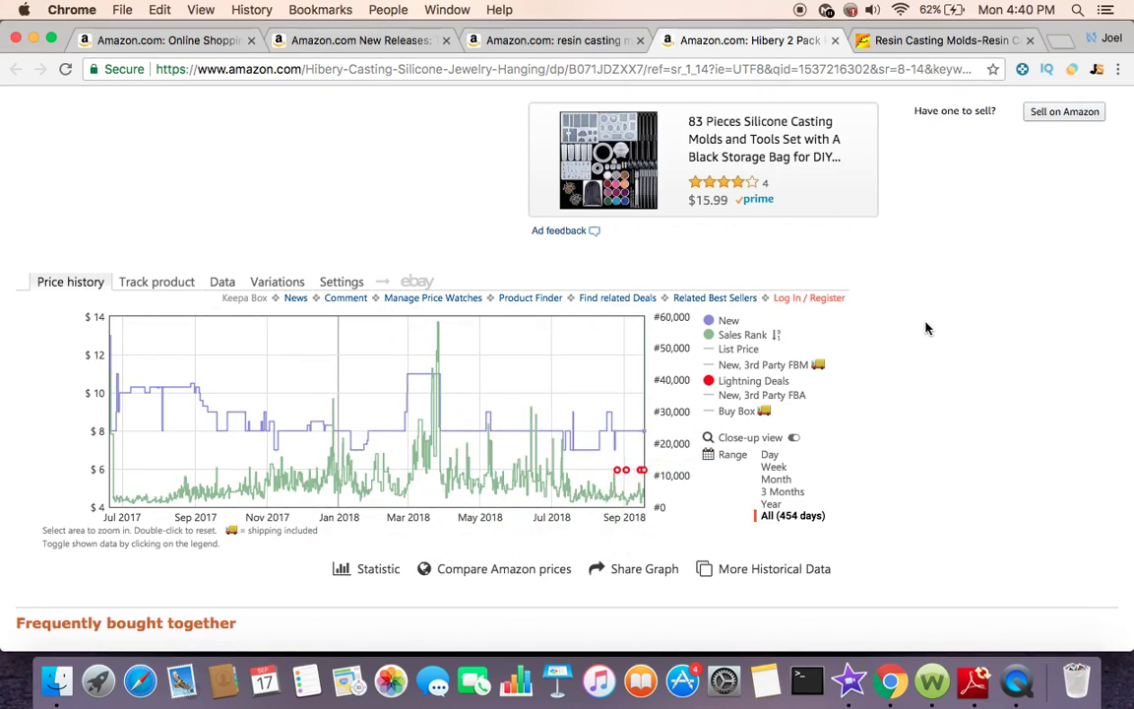
pyautogui.scroll(10, 926, 328)
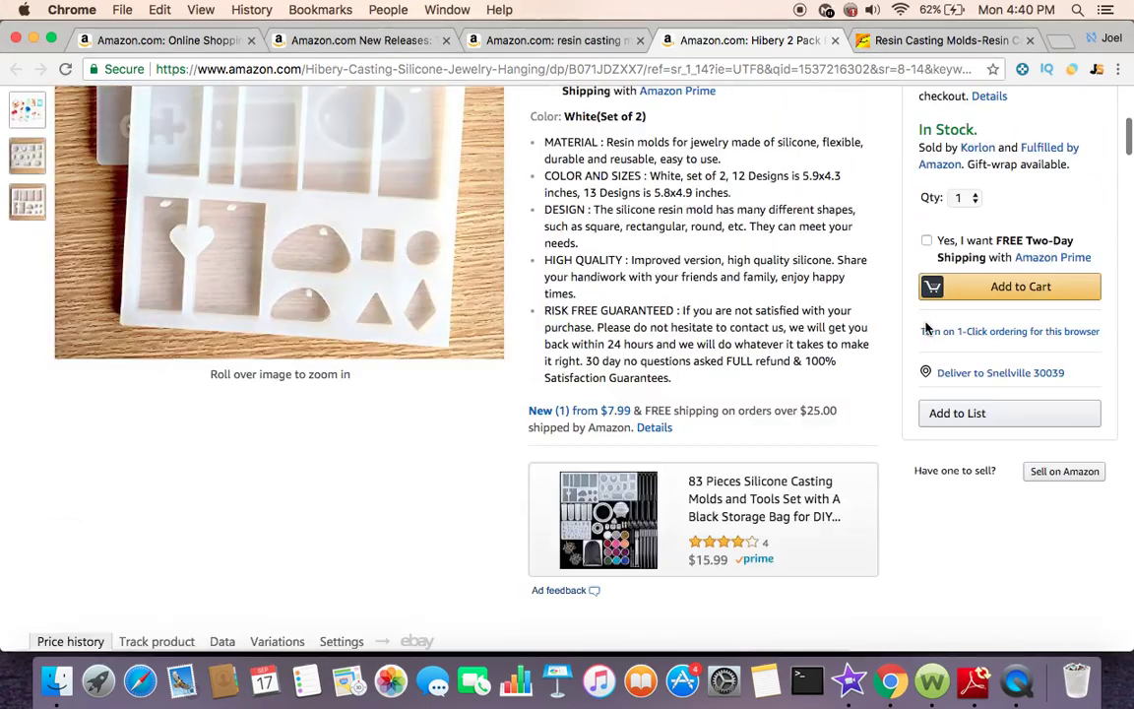
pyautogui.scroll(4, 727, 285)
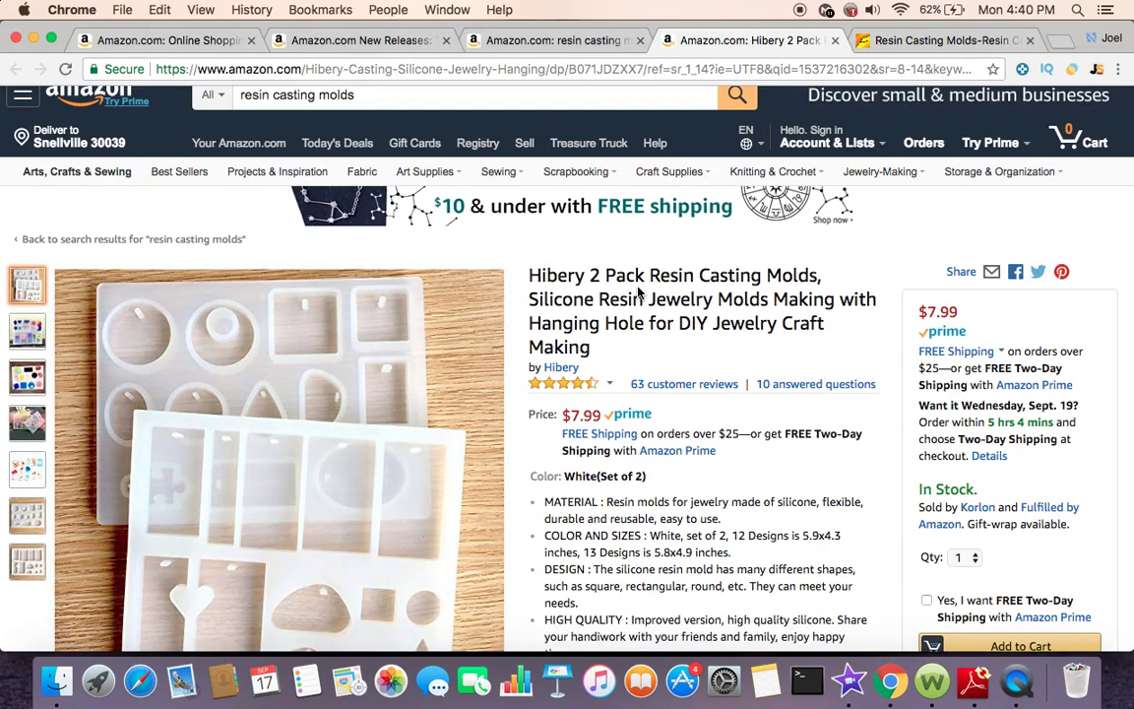
pyautogui.click(531, 40)
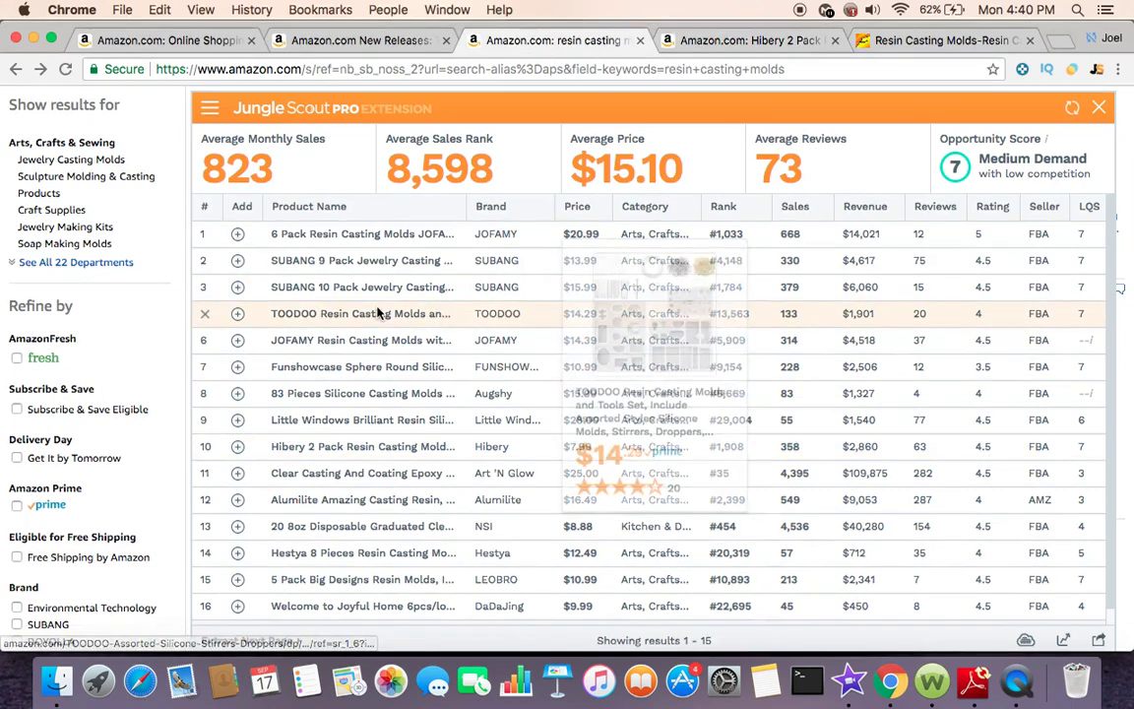
pyautogui.moveTo(384, 285)
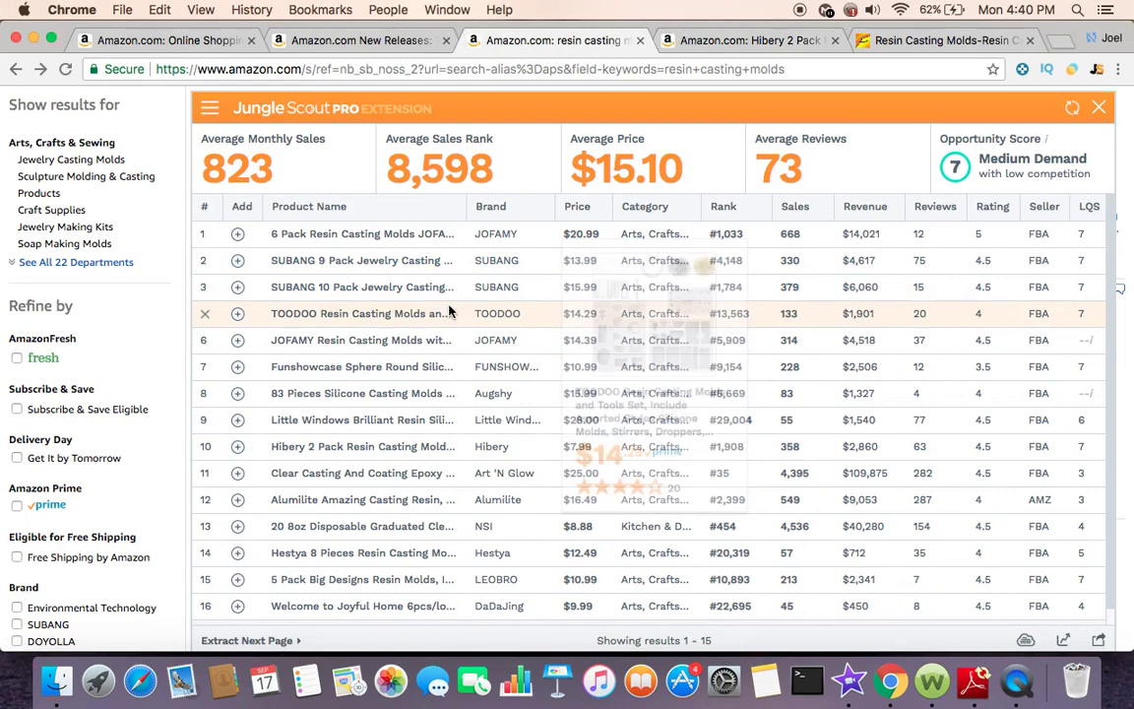
pyautogui.click(715, 45)
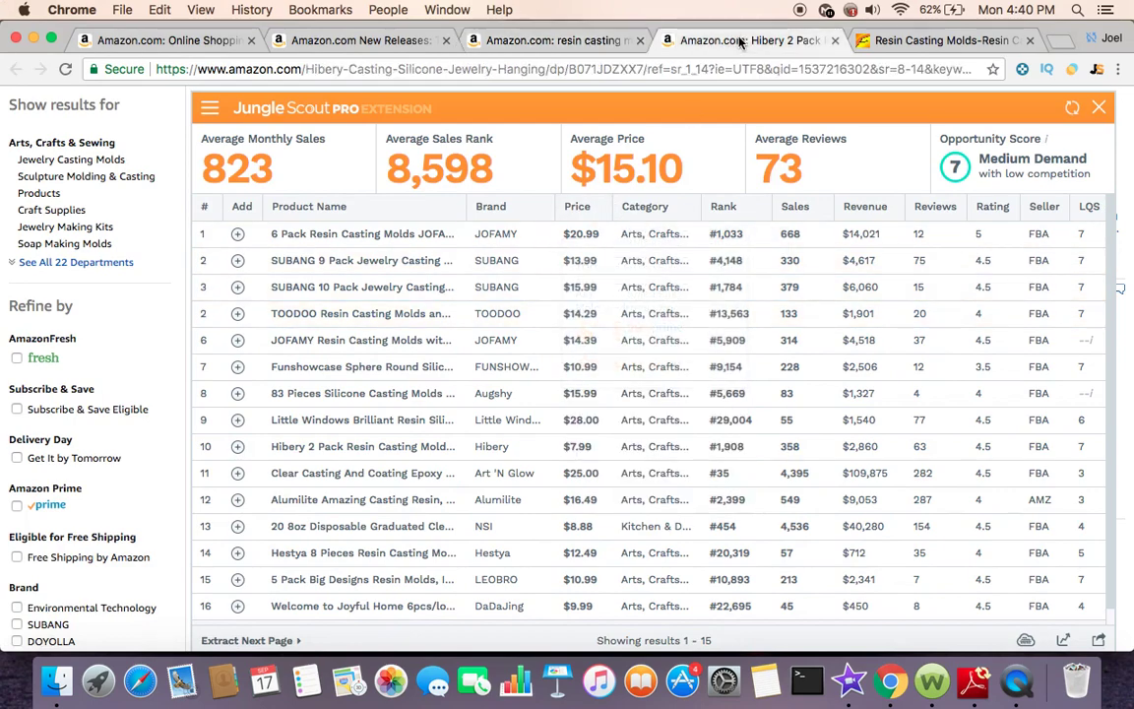
pyautogui.click(600, 43)
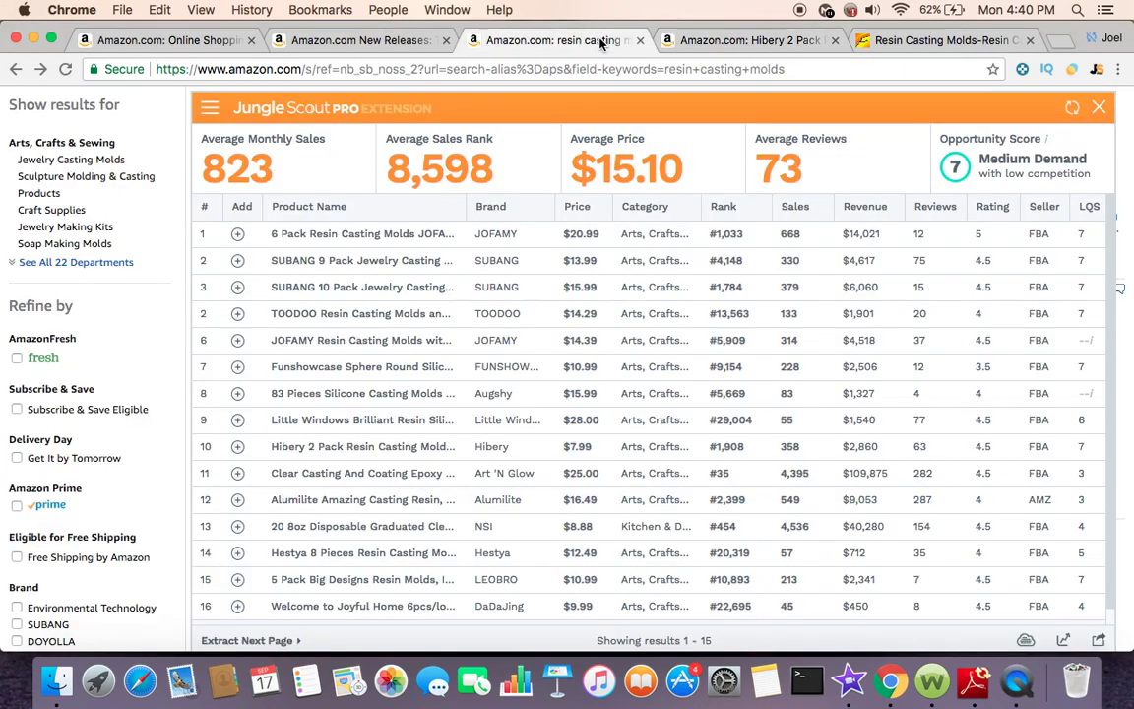
pyautogui.click(726, 52)
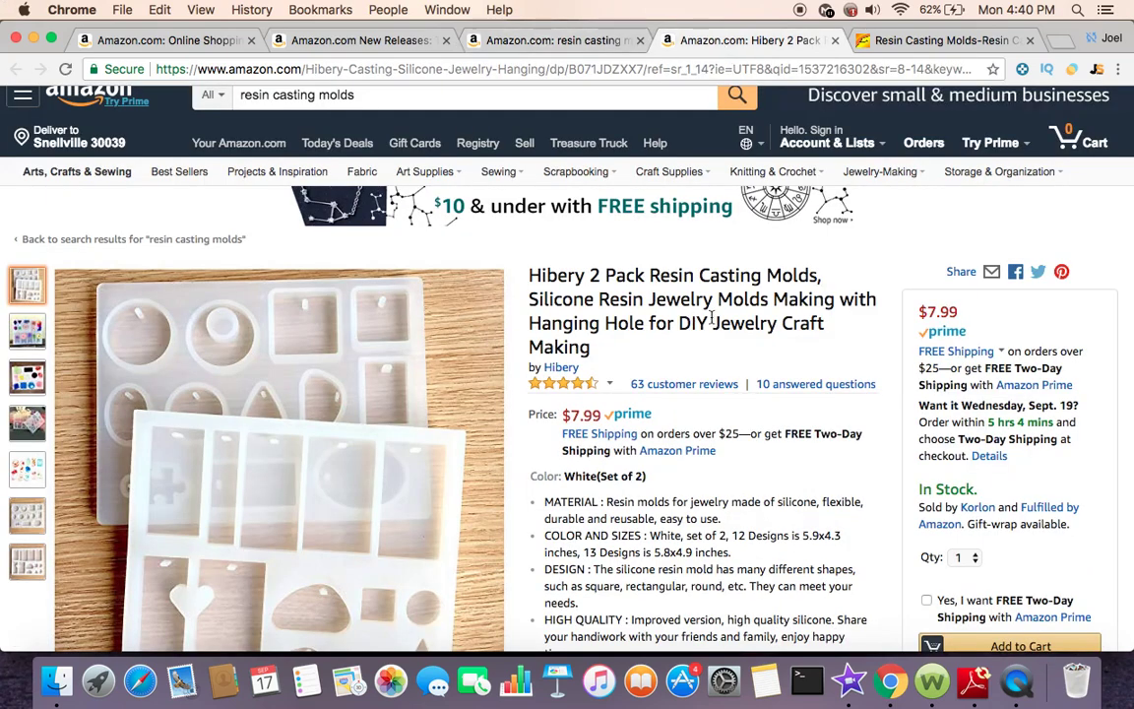
# - Browse the related products on the Hibery page, including page 2 of the sponsored products below the product description
pyautogui.scroll(-15, 711, 317)
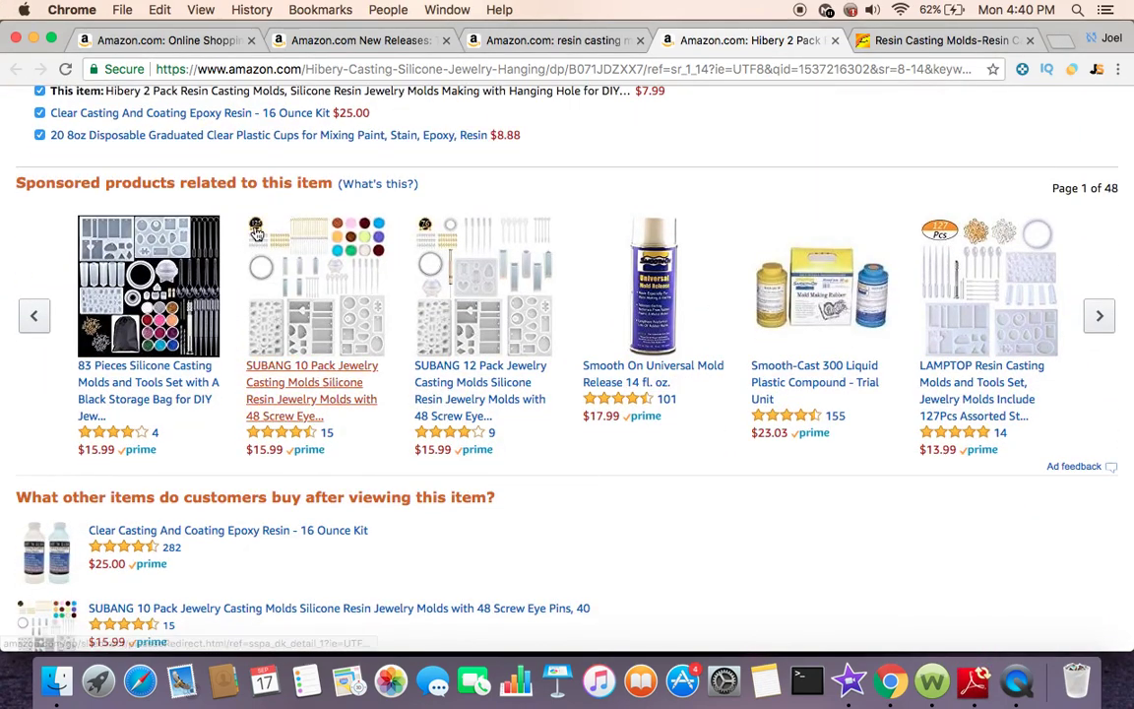
pyautogui.scroll(-15, 755, 197)
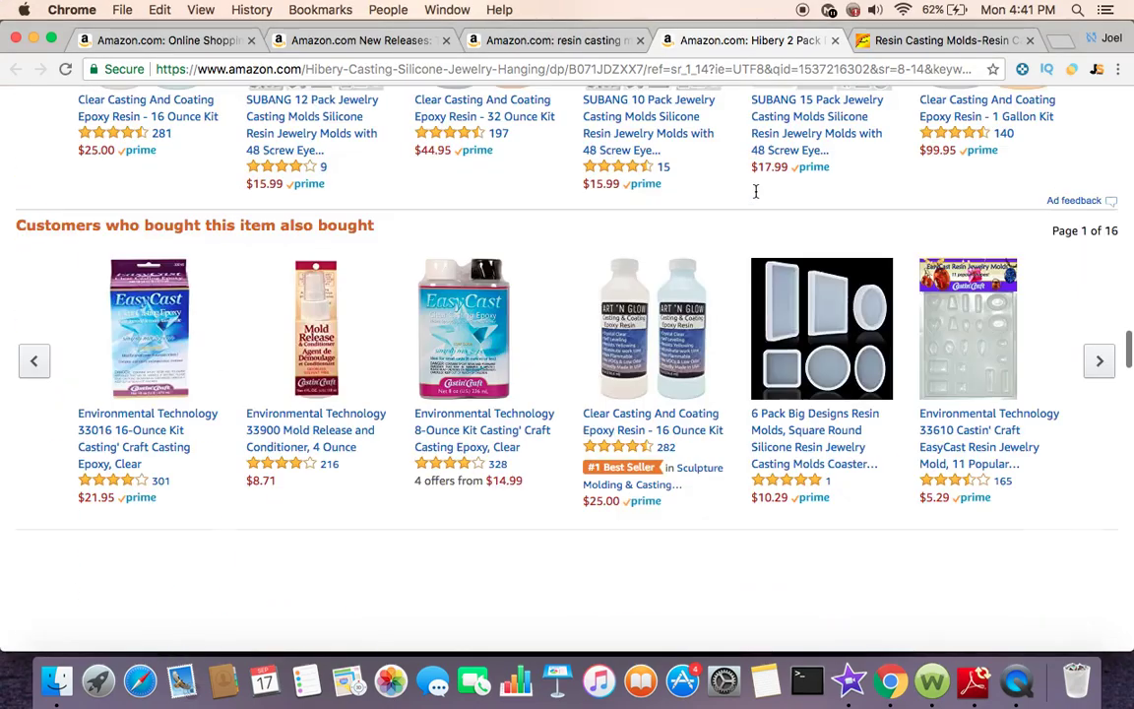
pyautogui.scroll(5, 755, 191)
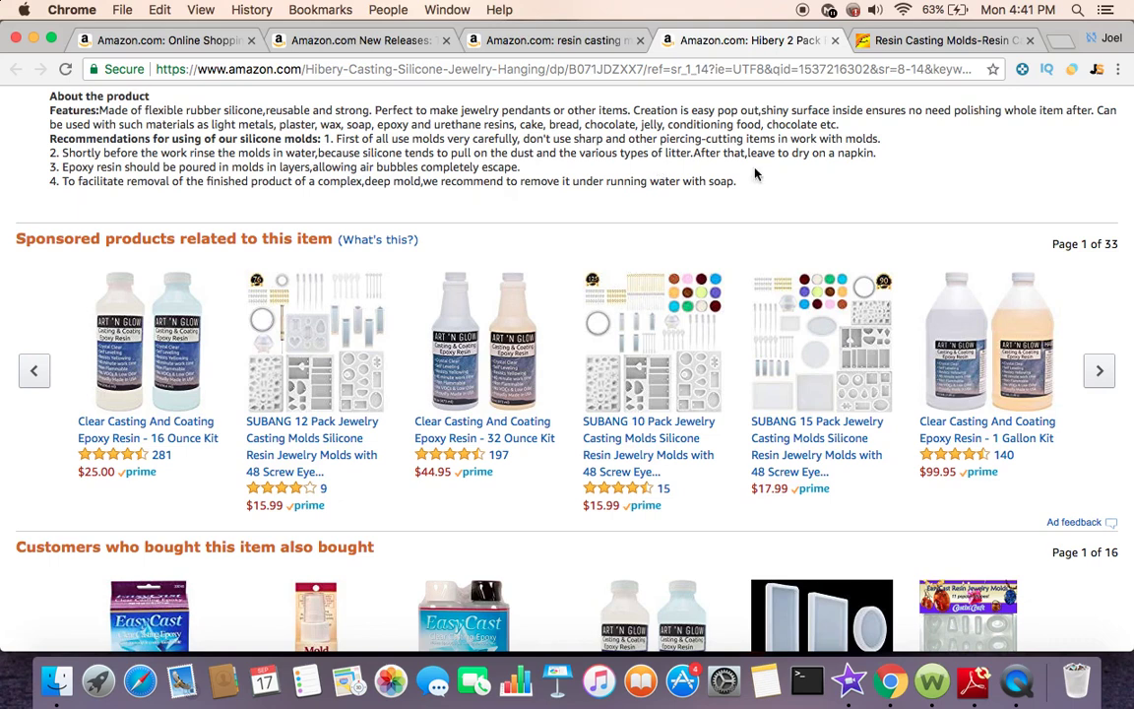
pyautogui.click(1102, 372)
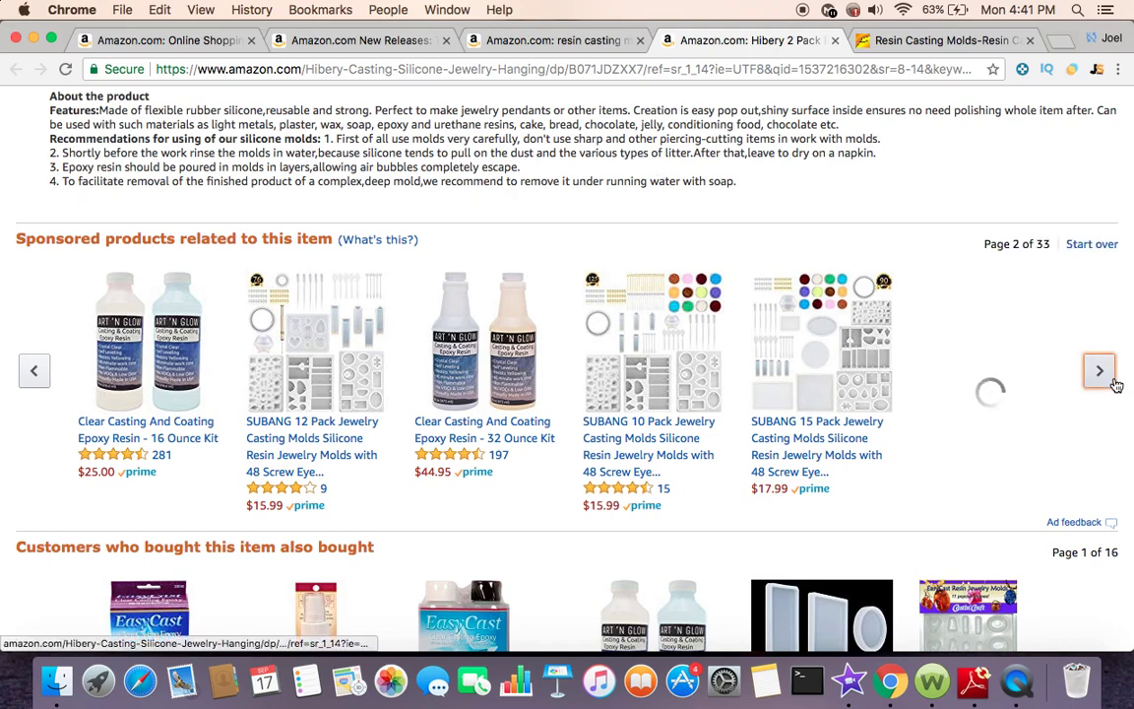
pyautogui.scroll(10, 881, 246)
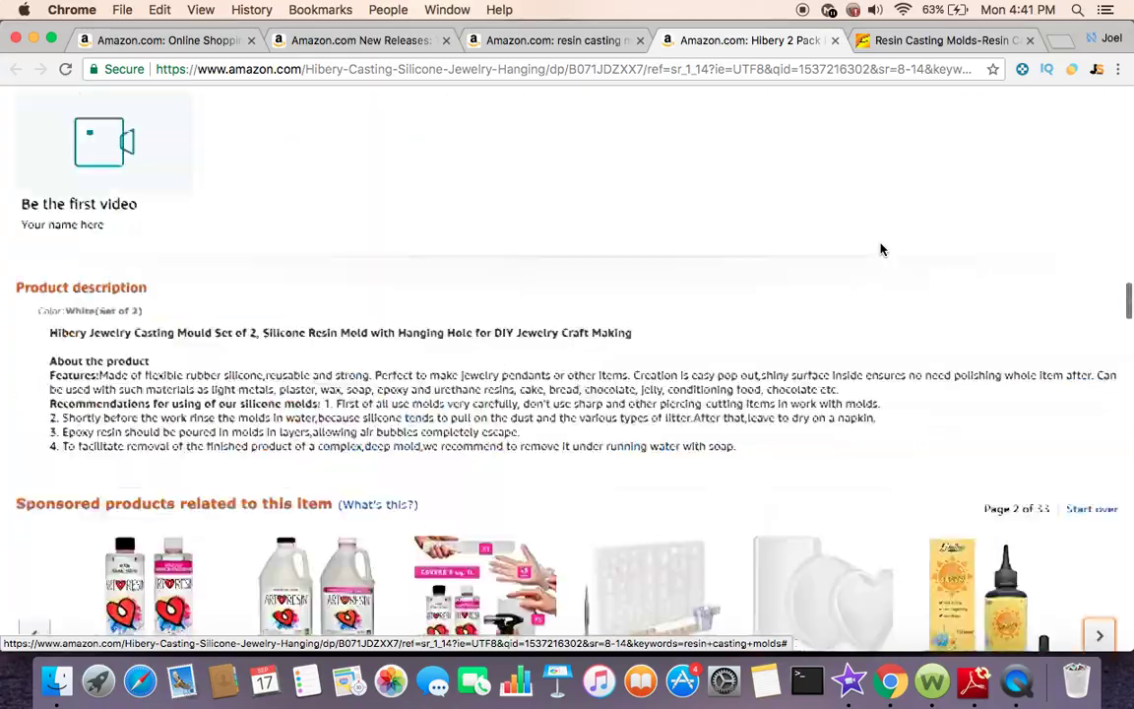
pyautogui.scroll(-8, 881, 244)
pyautogui.scroll(-5, 881, 245)
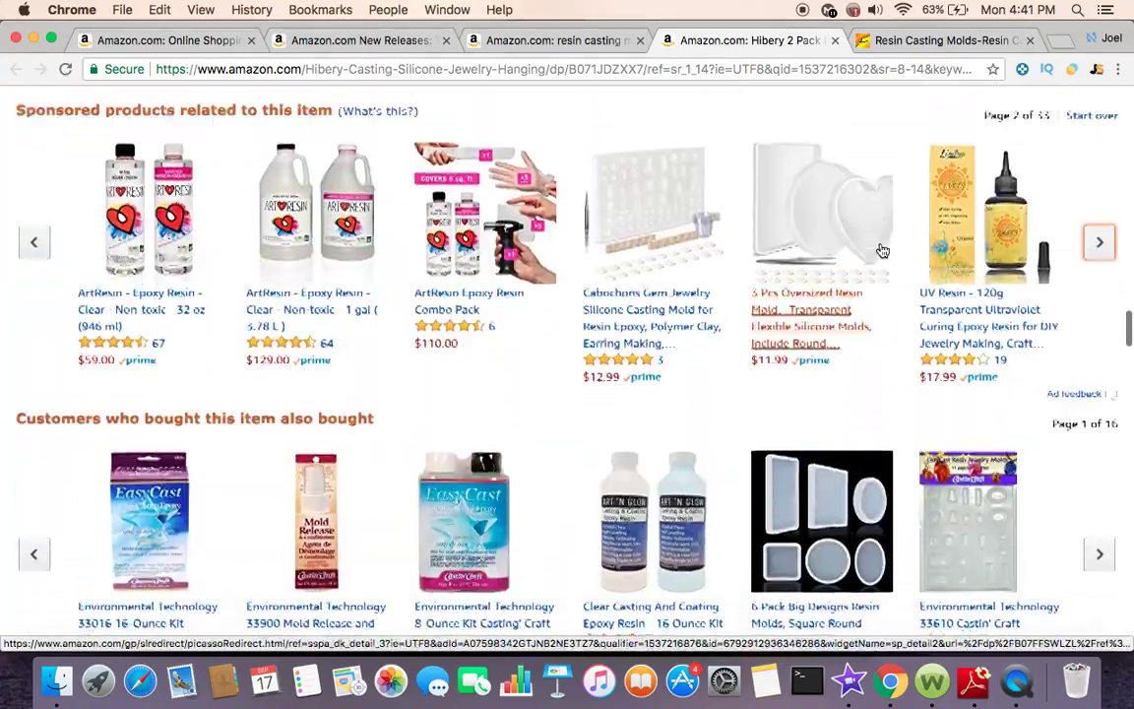
# - Browse pages 3 to 11 of the sponsored products related to the Hibery molds for other product ideas
pyautogui.scroll(10, 724, 184)
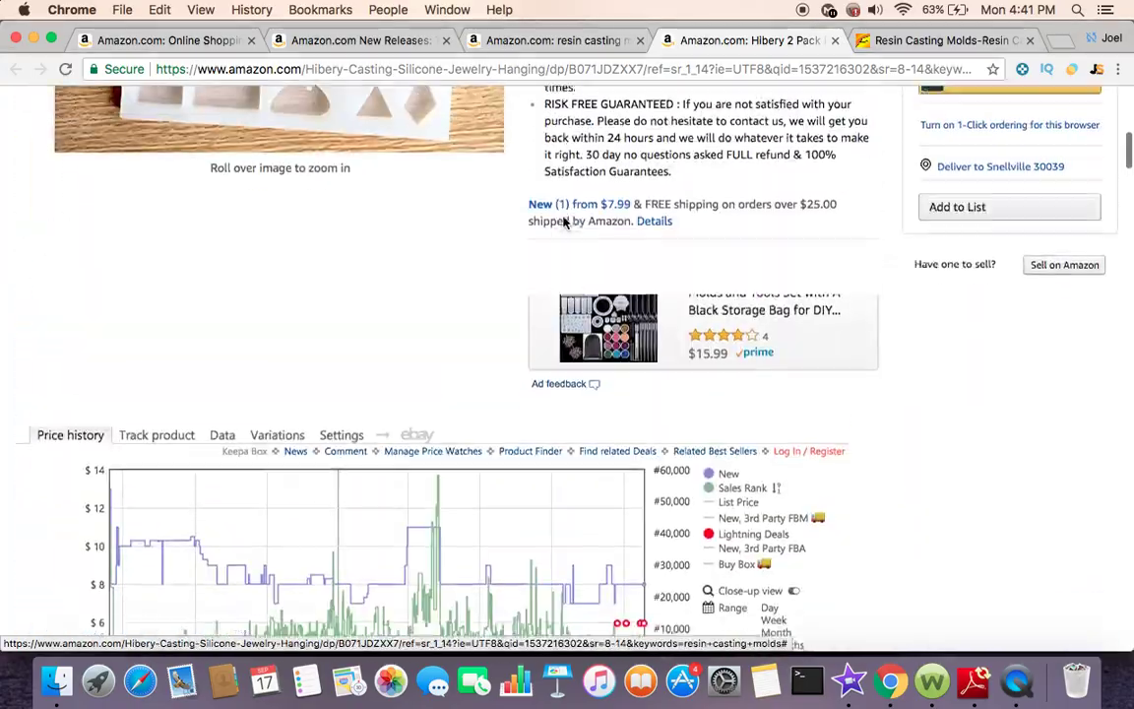
pyautogui.scroll(-12, 740, 426)
pyautogui.scroll(-15, 749, 443)
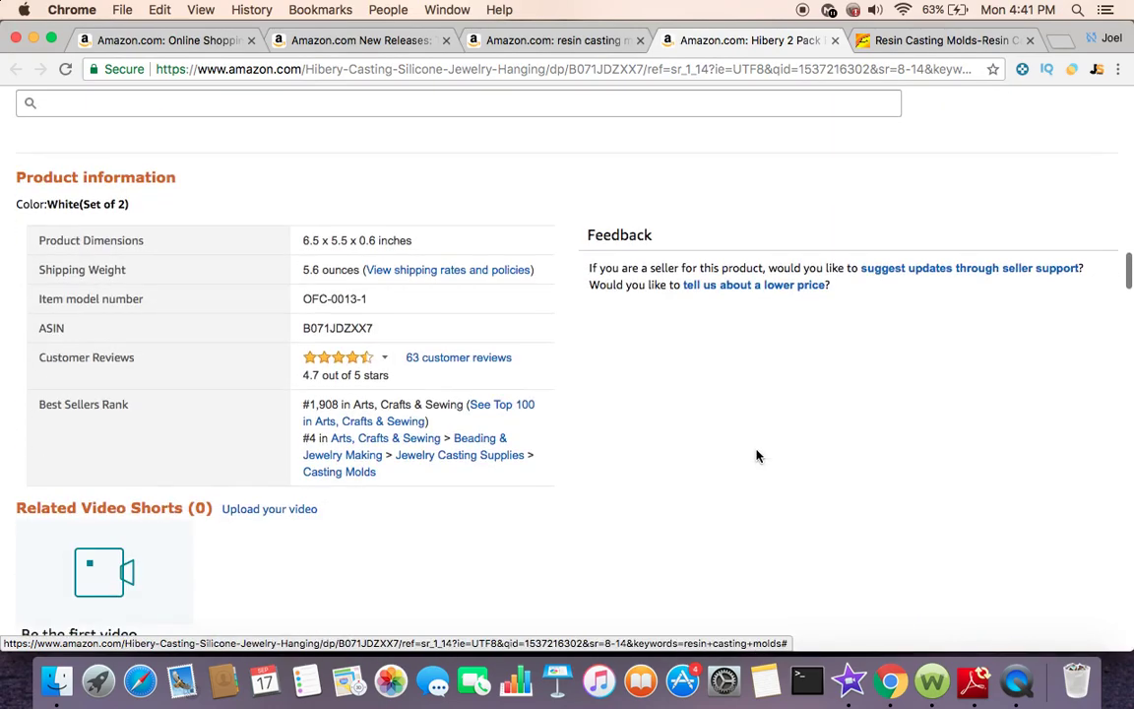
pyautogui.scroll(-4, 754, 412)
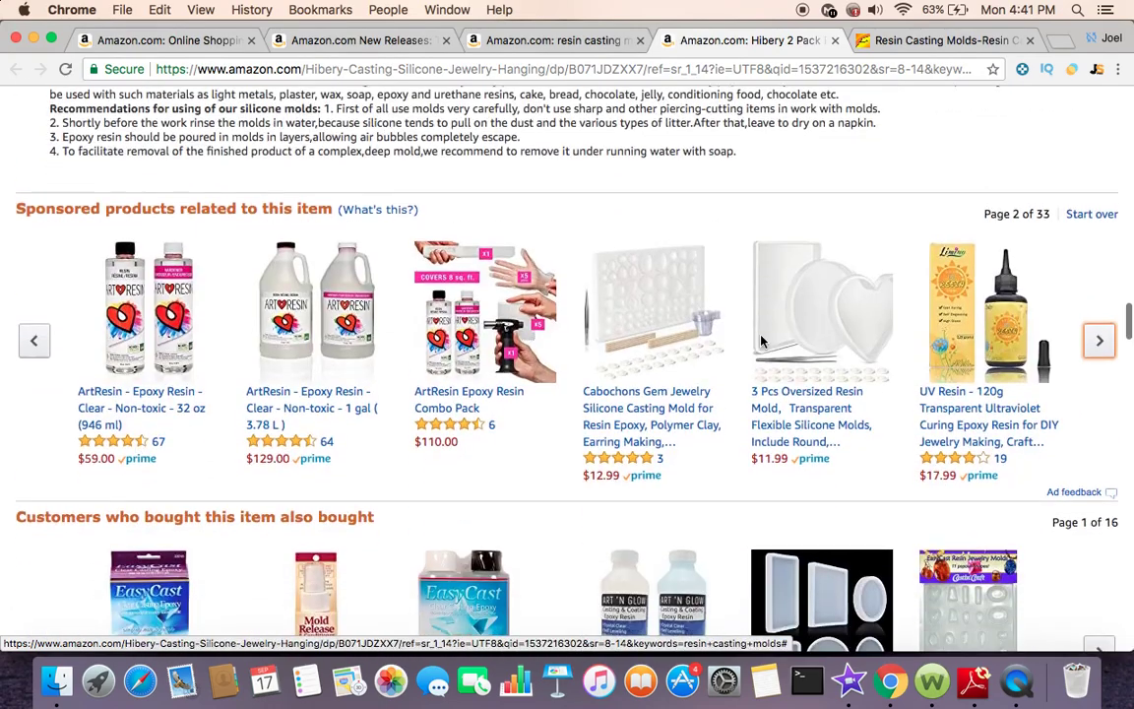
pyautogui.click(1101, 342)
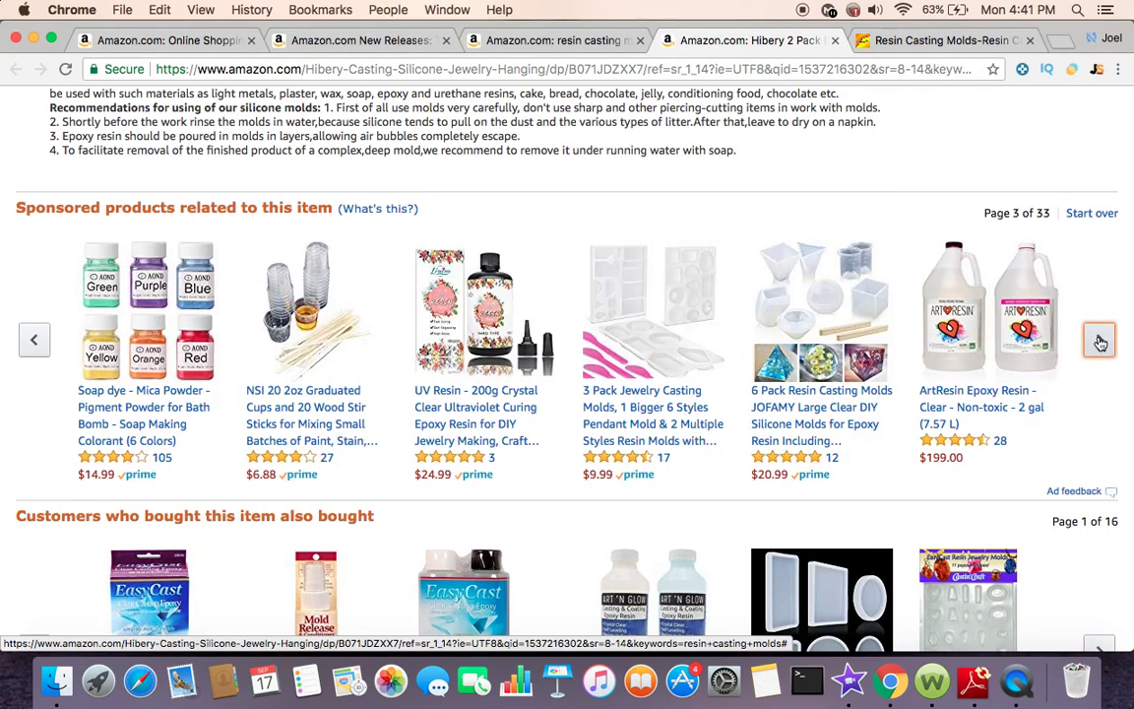
pyautogui.click(1101, 342)
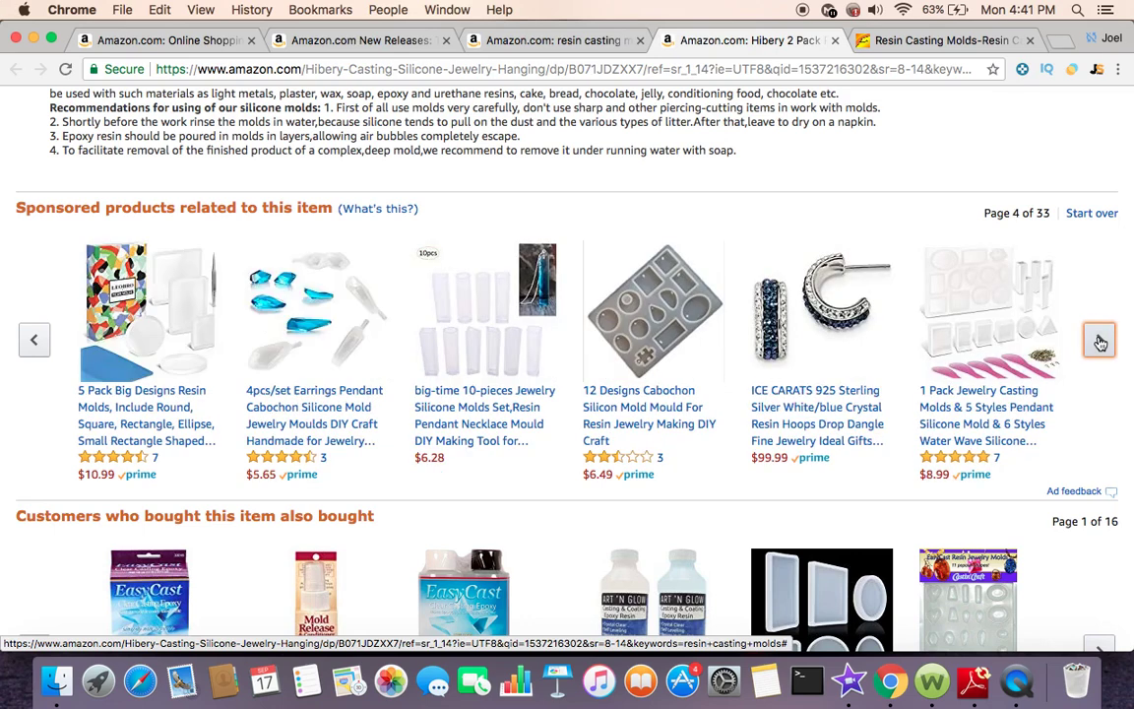
pyautogui.click(1101, 341)
pyautogui.click(1101, 342)
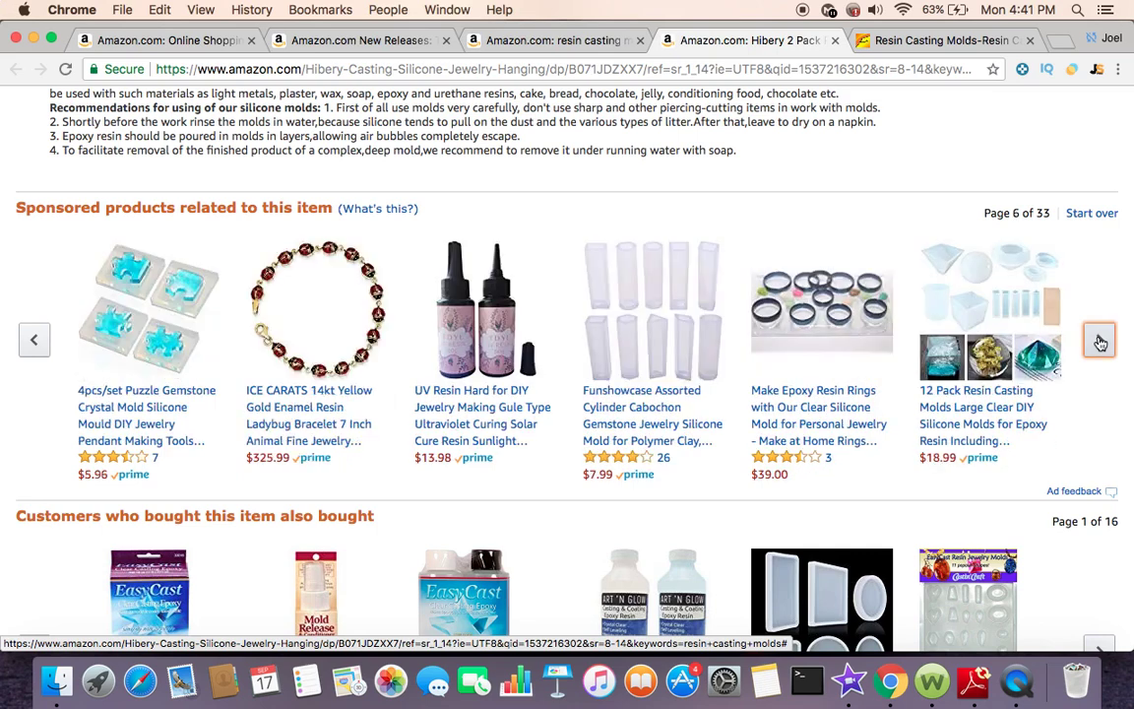
pyautogui.click(1101, 341)
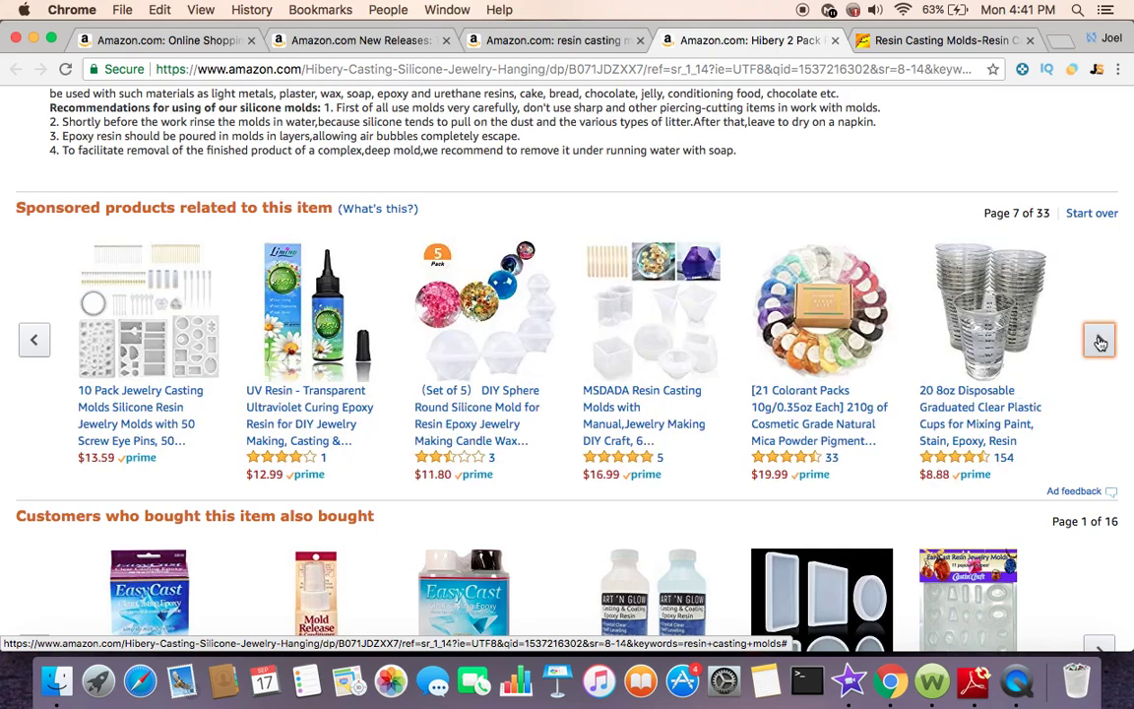
pyautogui.click(1101, 341)
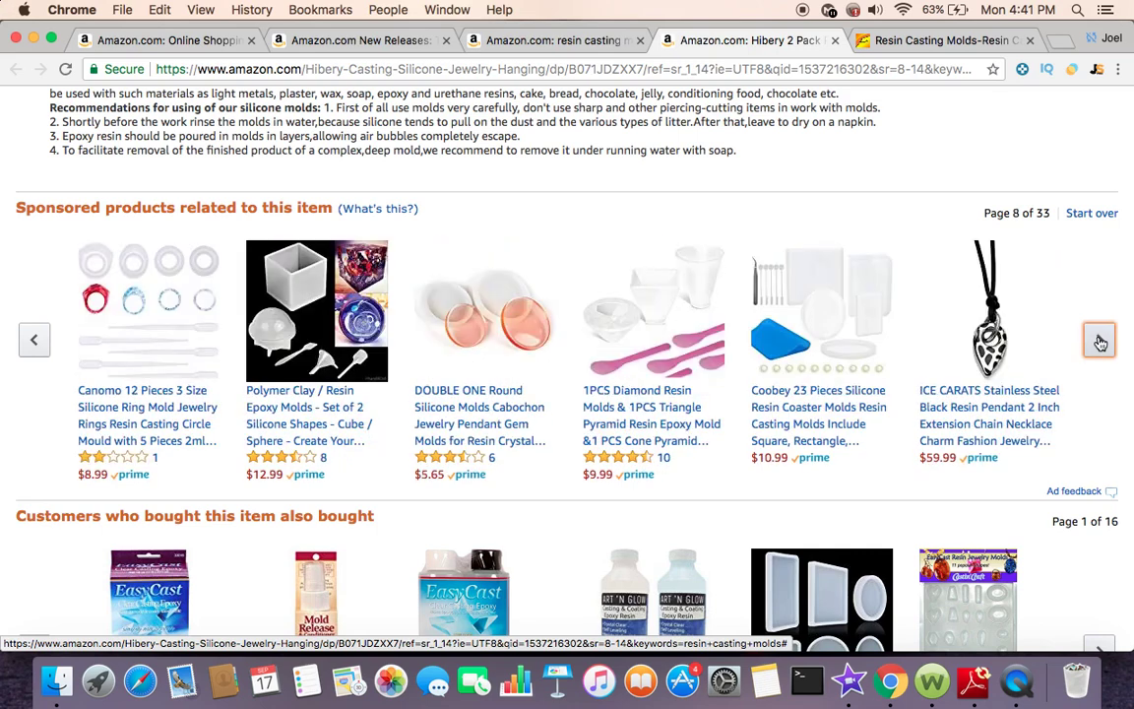
pyautogui.click(1101, 342)
pyautogui.click(1101, 341)
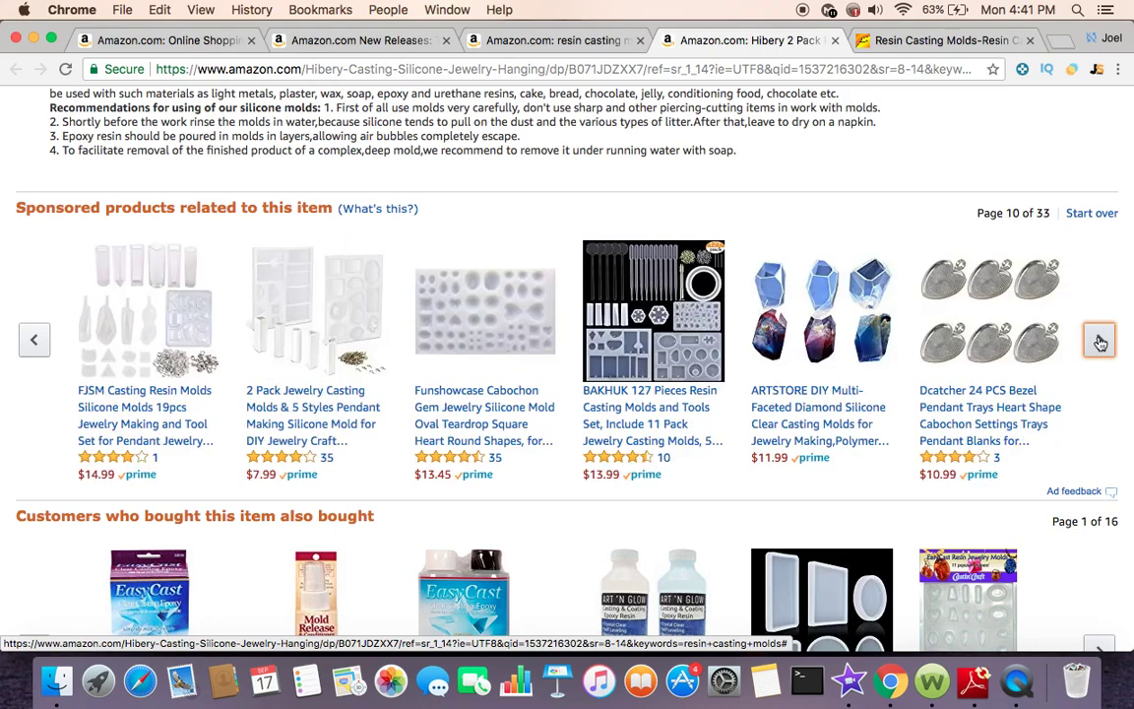
pyautogui.click(1101, 342)
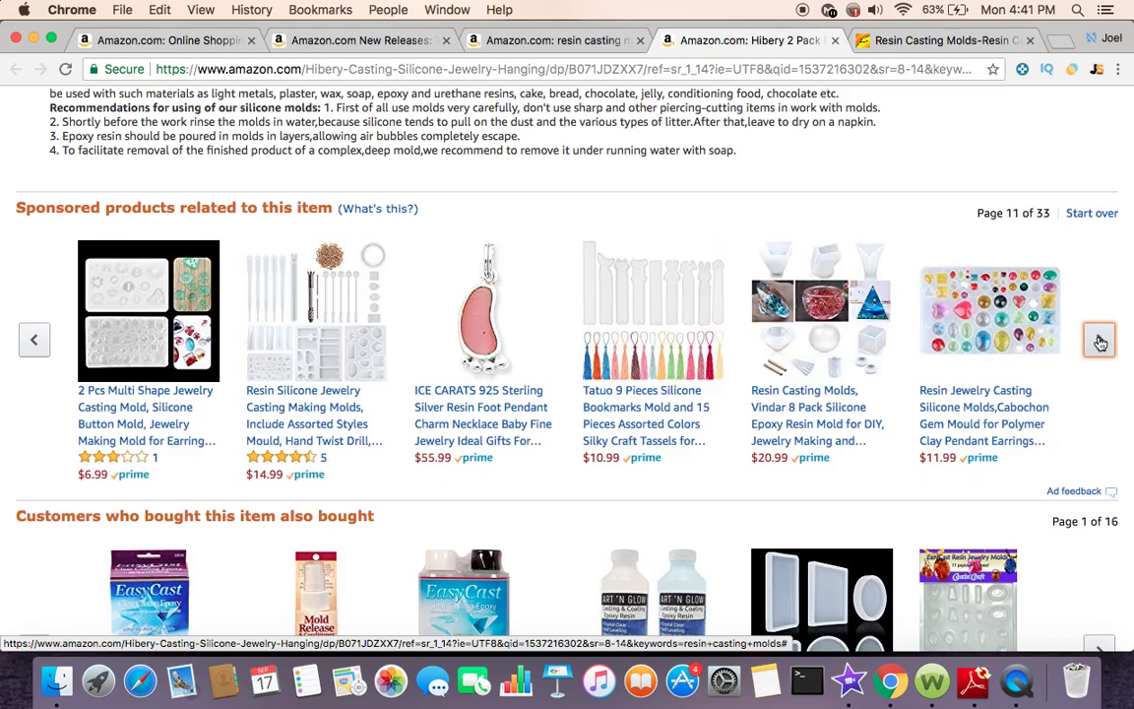
pyautogui.click(33, 340)
# - Browse the products that customers also bought with the Hibery molds, up to page 4
pyautogui.scroll(-2, 1073, 398)
pyautogui.scroll(-4, 1073, 398)
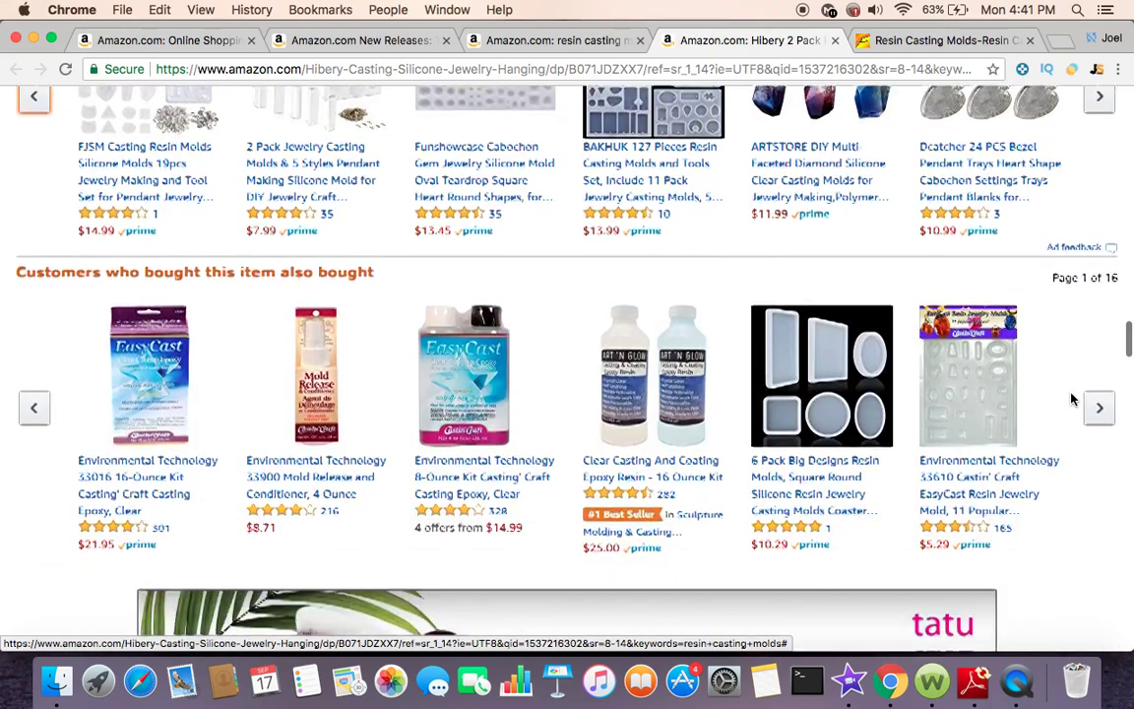
pyautogui.click(1099, 372)
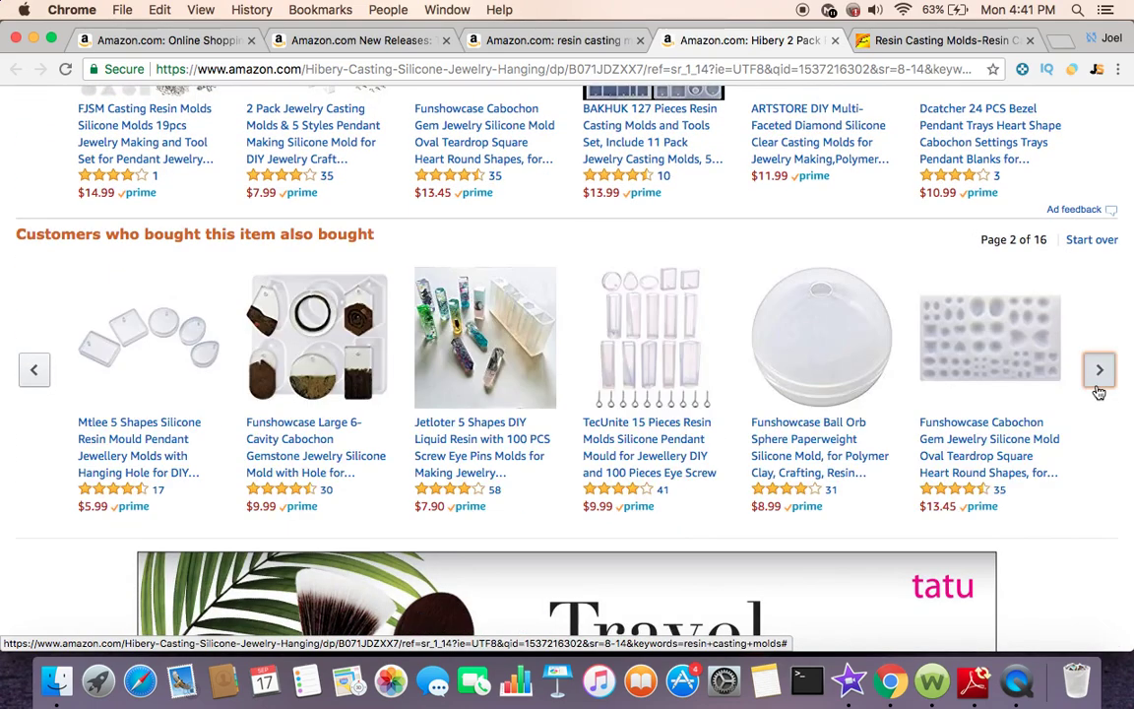
pyautogui.click(1098, 391)
pyautogui.click(1099, 392)
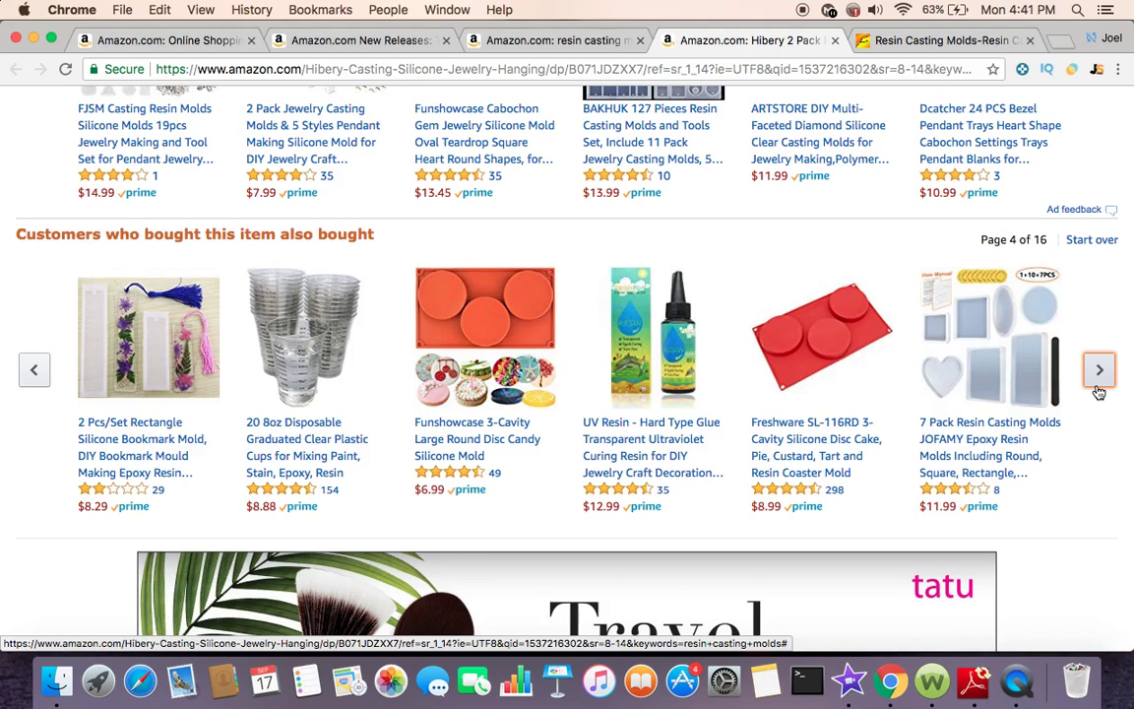
# - Continue through the sponsored products related to the Hibery molds, up to page 16
pyautogui.scroll(6, 1098, 392)
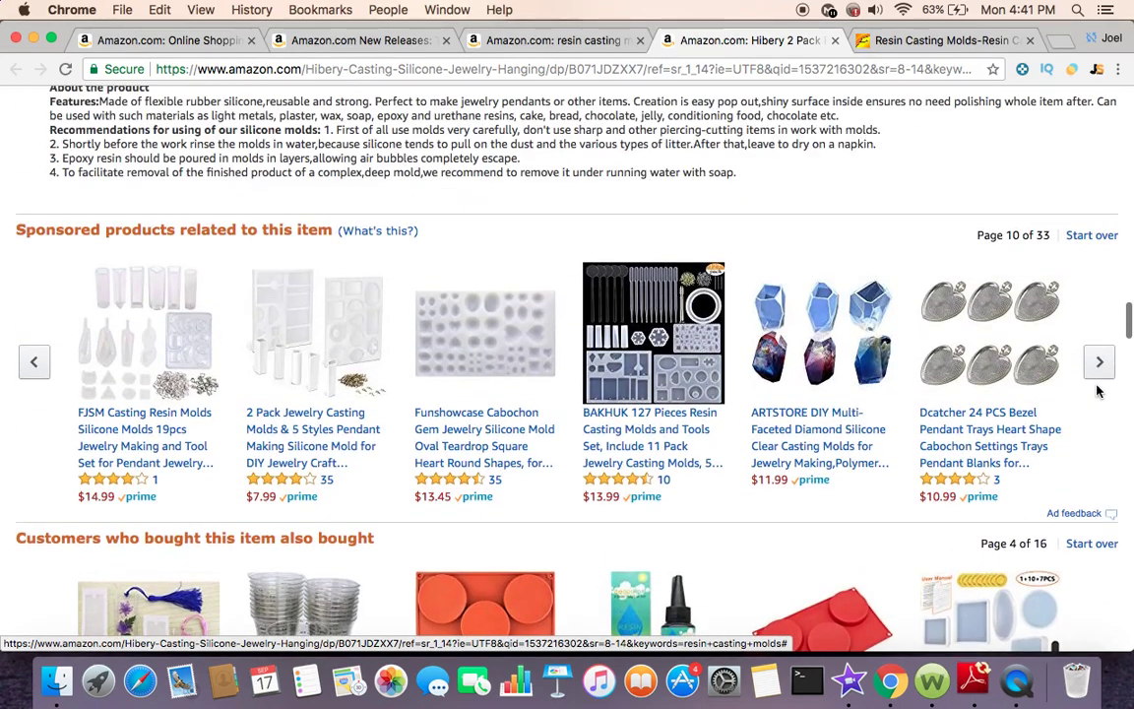
pyautogui.click(1100, 362)
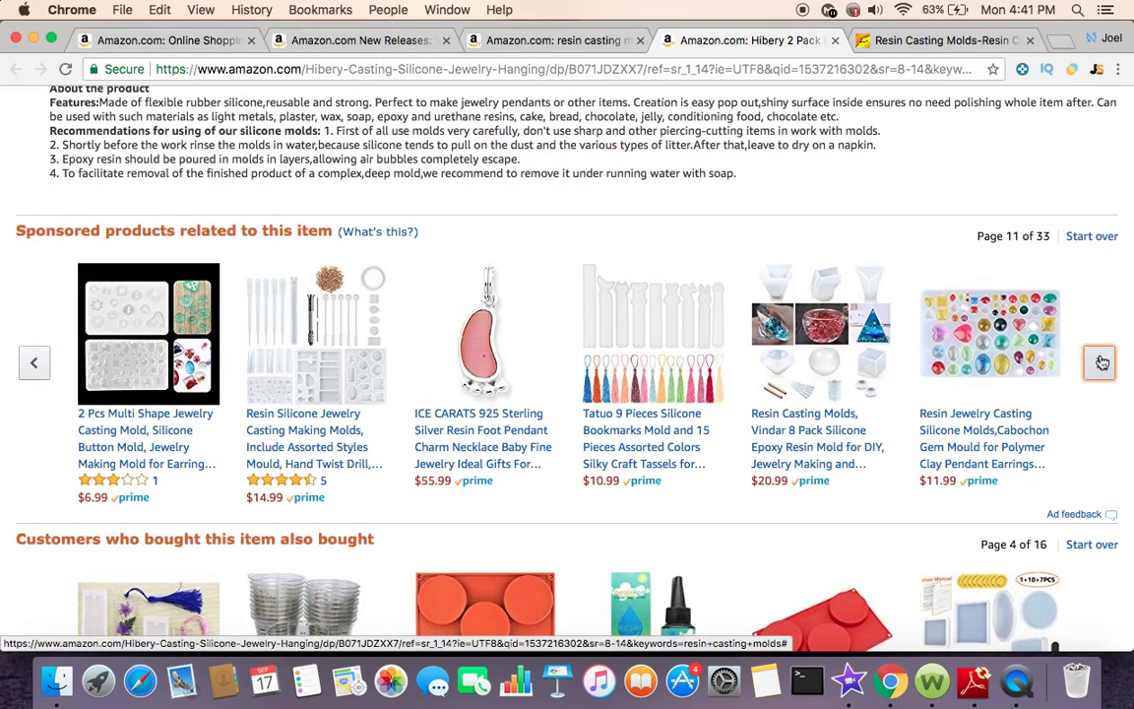
pyautogui.click(1100, 362)
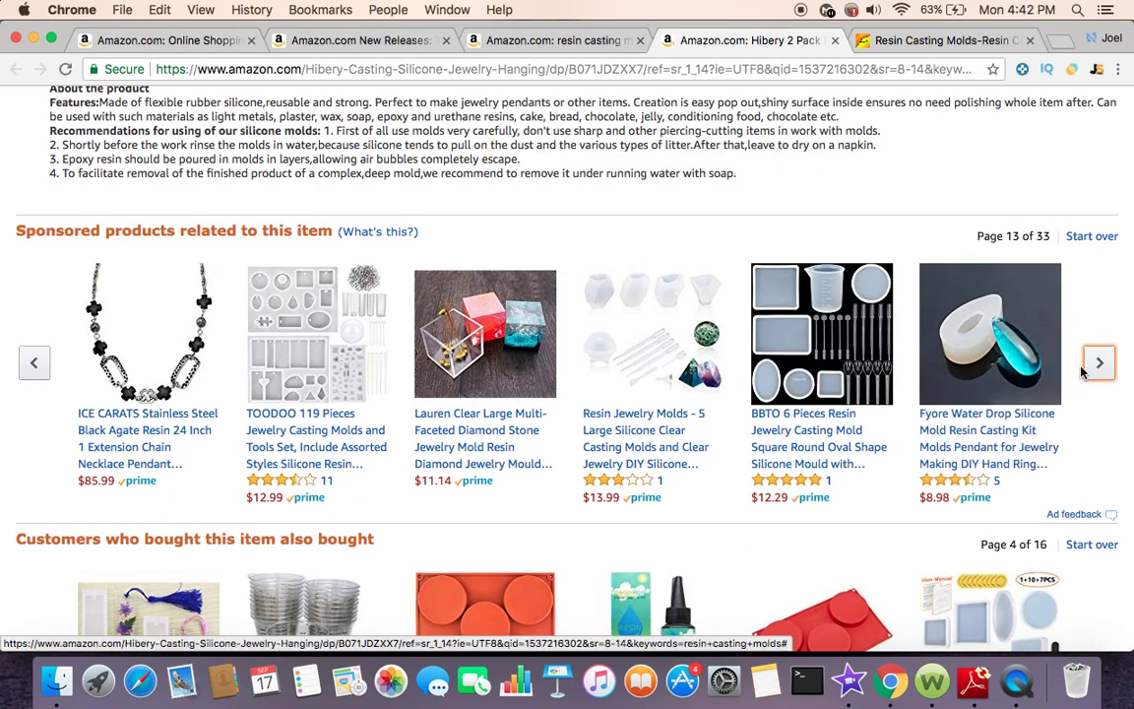
pyautogui.click(1084, 370)
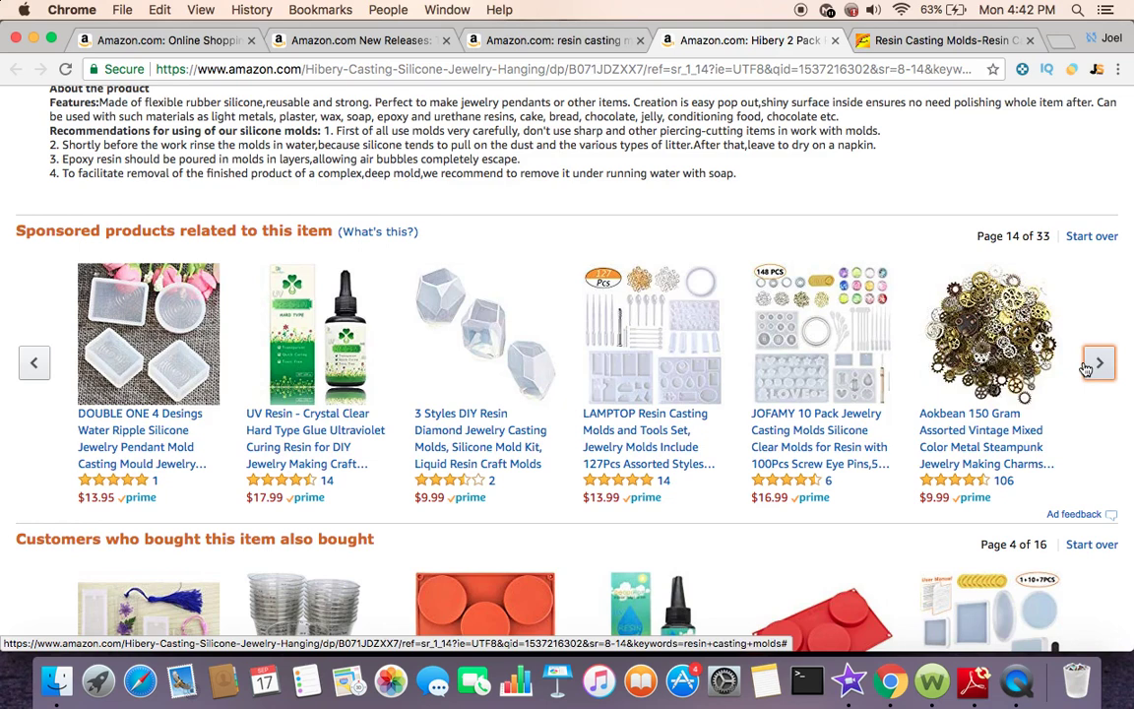
pyautogui.click(1086, 367)
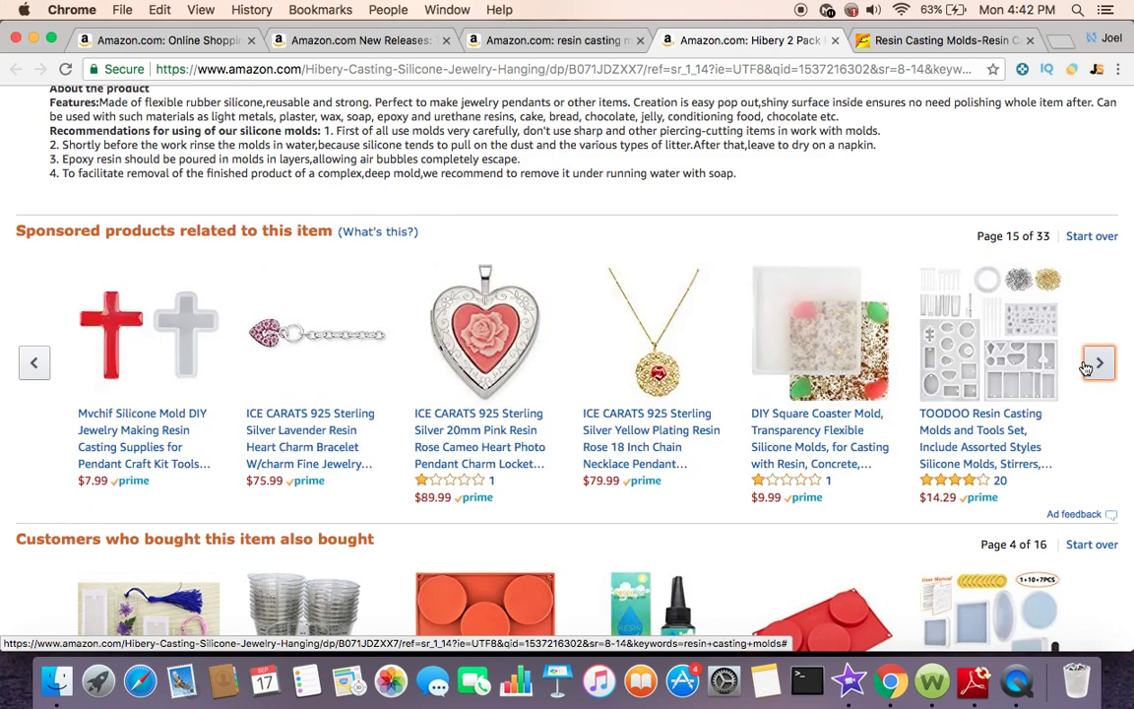
pyautogui.click(1086, 368)
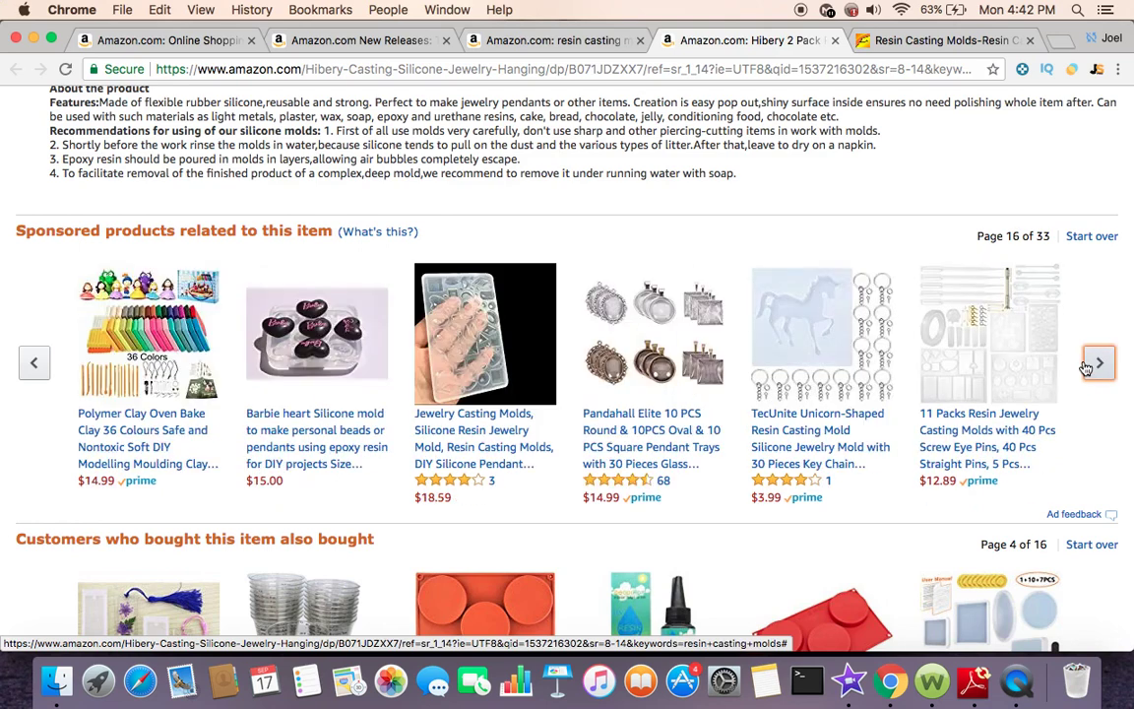
# - Open the Temoning Polymer Clay Oven Bake Clay 36 Colours listing and check its sales estimates in Jungle Scout
pyautogui.click(212, 443)
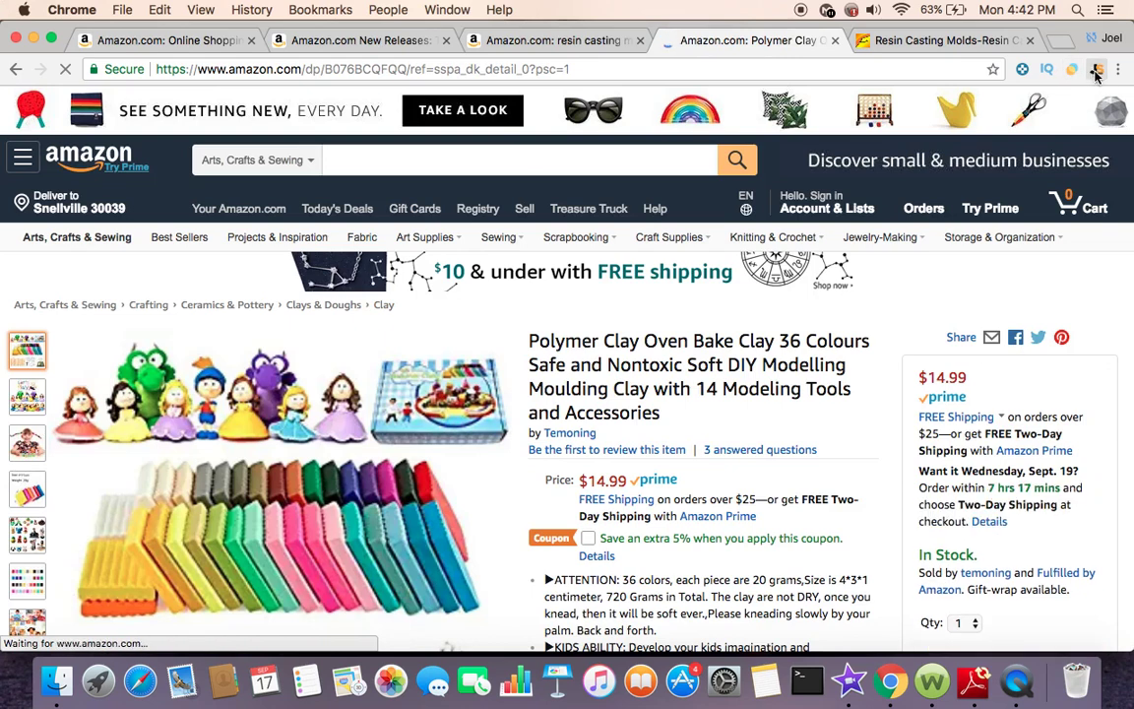
pyautogui.click(1096, 71)
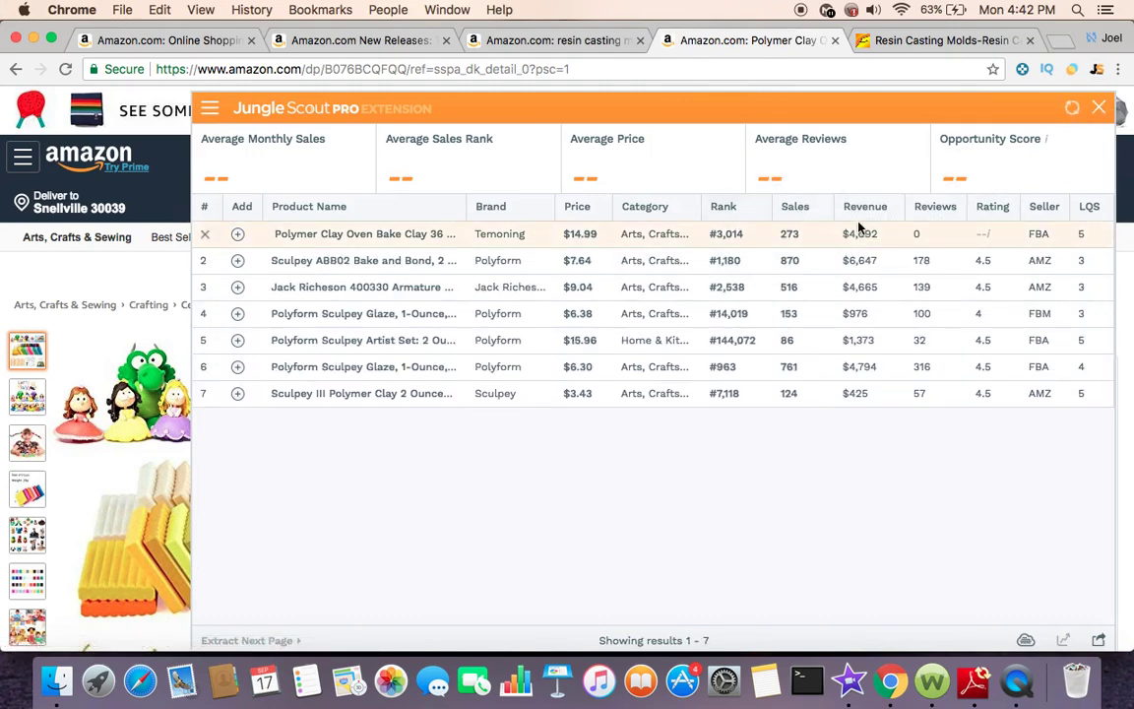
pyautogui.click(1102, 108)
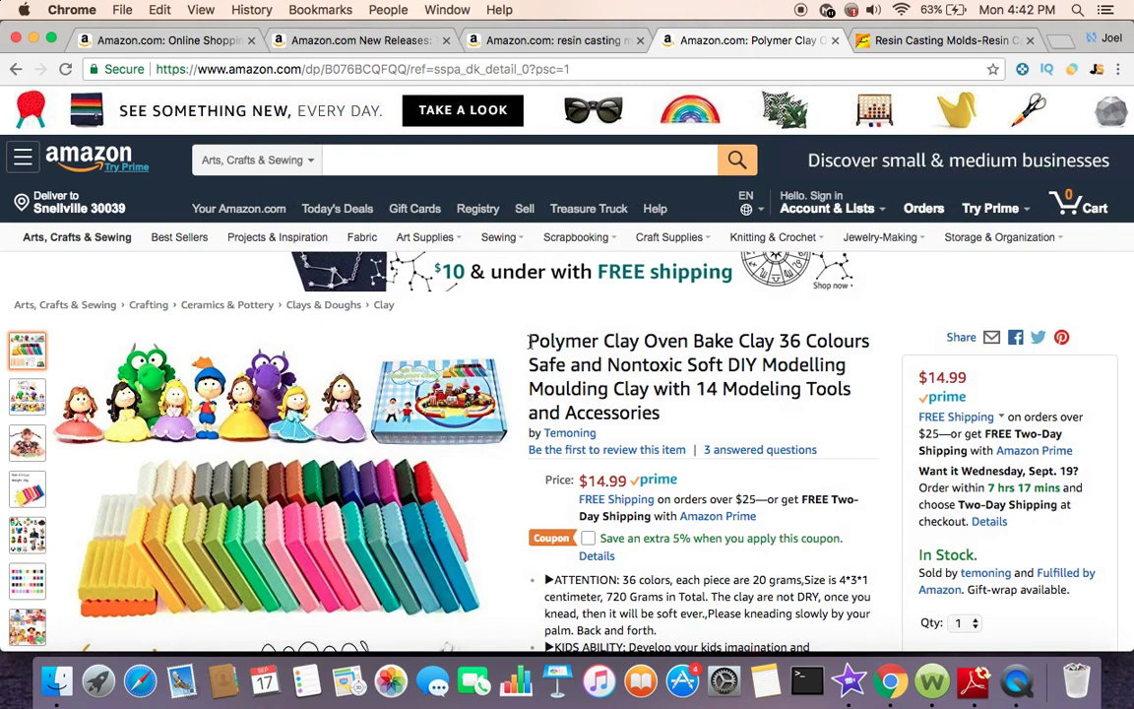
# - Copy "Polymer Clay Oven Bake" from the listing title and search Amazon for it in the New Releases tab
pyautogui.moveTo(531, 342); pyautogui.dragTo(733, 340)
pyautogui.press('super+c')
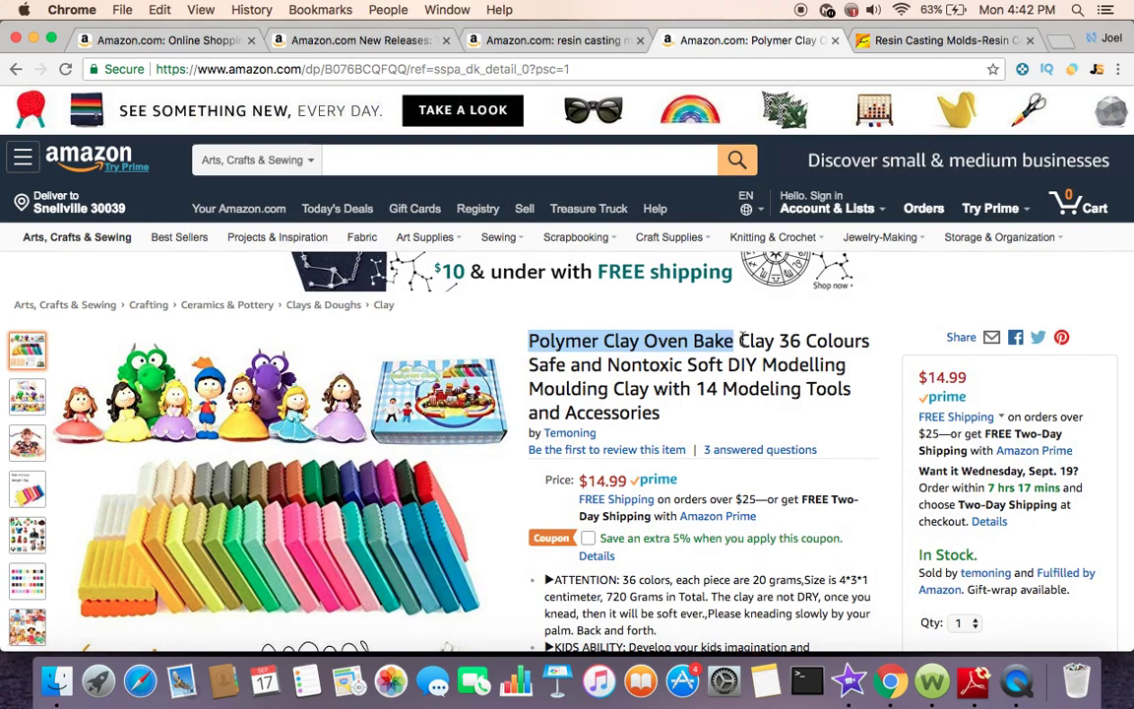
pyautogui.click(401, 42)
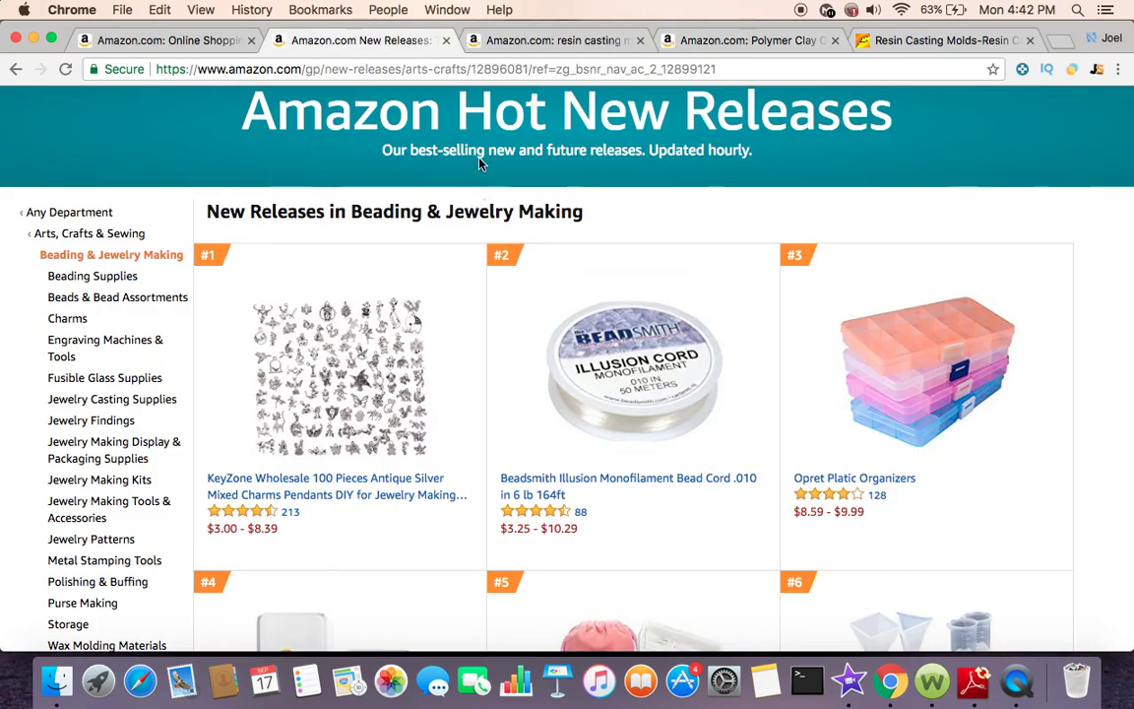
pyautogui.scroll(4, 431, 141)
pyautogui.scroll(-2, 126, 254)
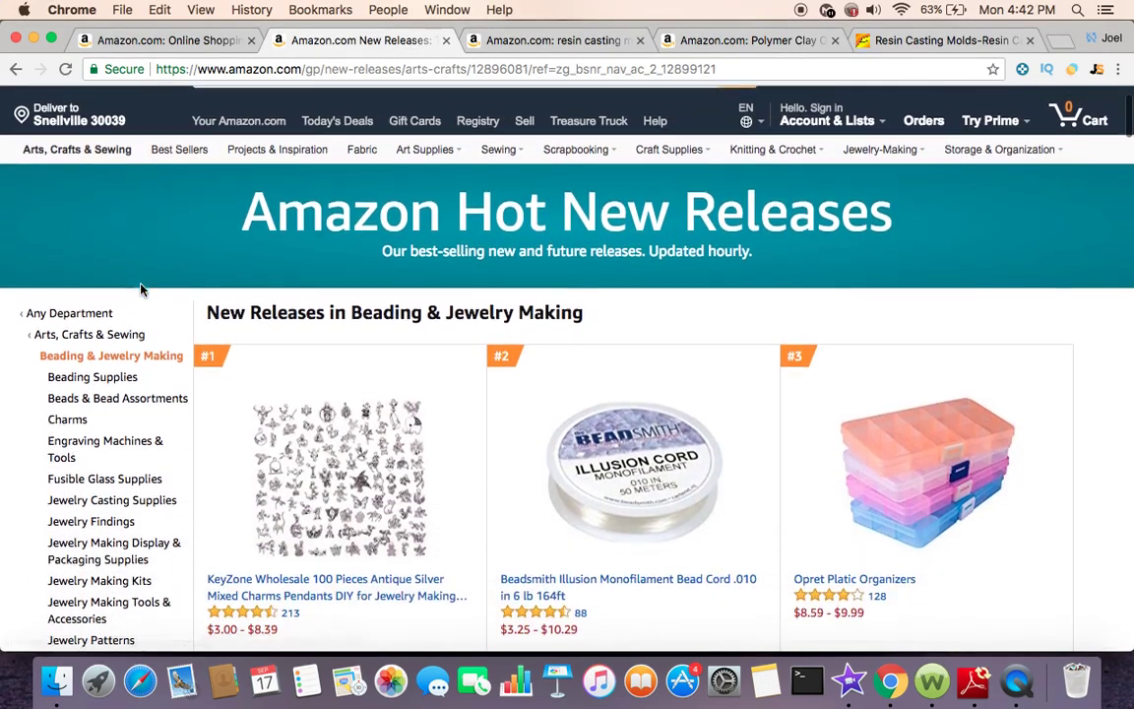
pyautogui.scroll(2, 197, 196)
pyautogui.click(266, 157)
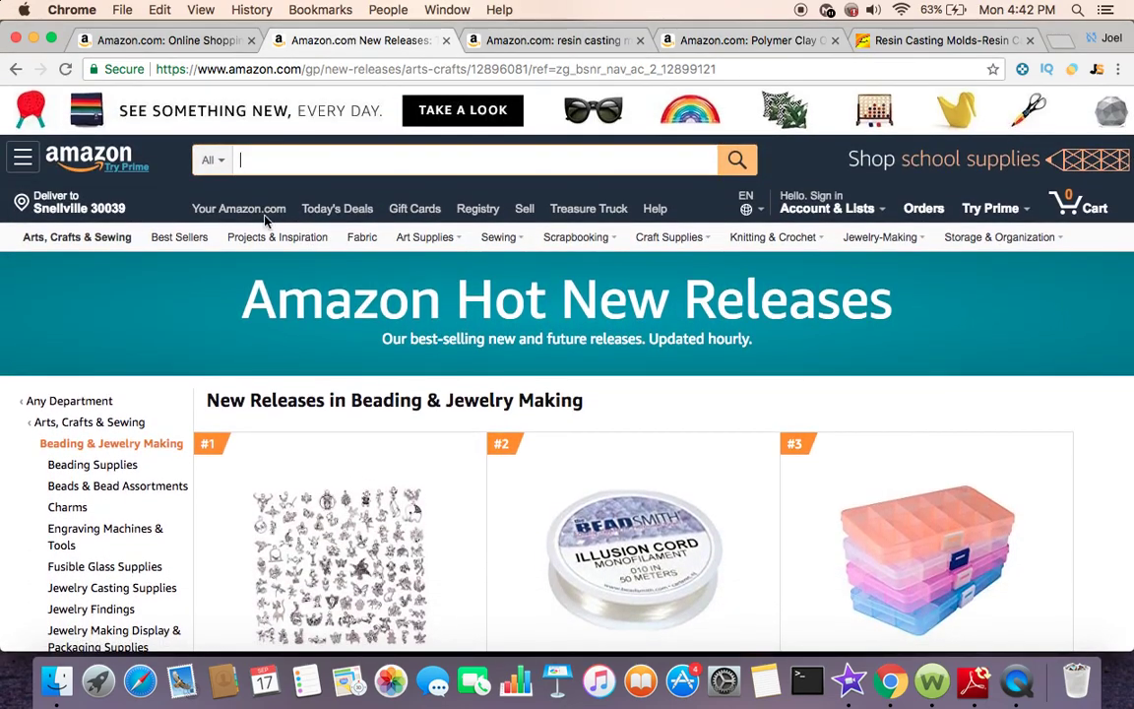
pyautogui.press('super+v')
pyautogui.press('Return')
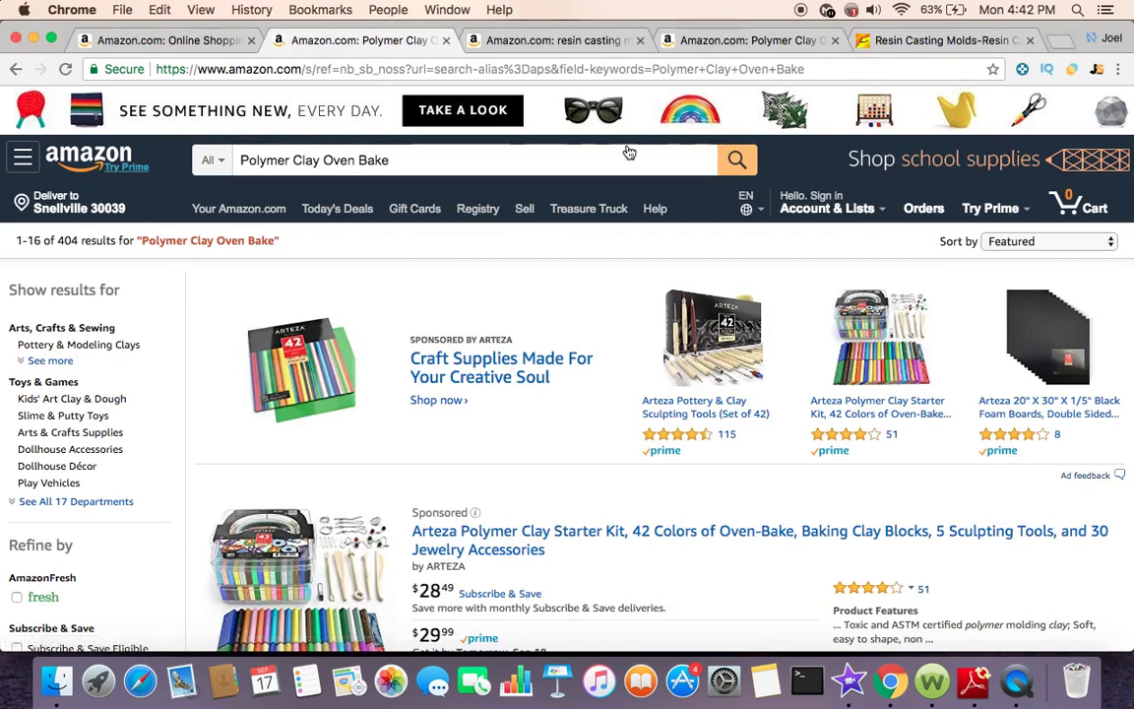
# - Look through the Polymer Clay Oven Bake search results and run Jungle Scout on them
pyautogui.scroll(-2, 652, 338)
pyautogui.scroll(-2, 650, 334)
pyautogui.scroll(-5, 651, 335)
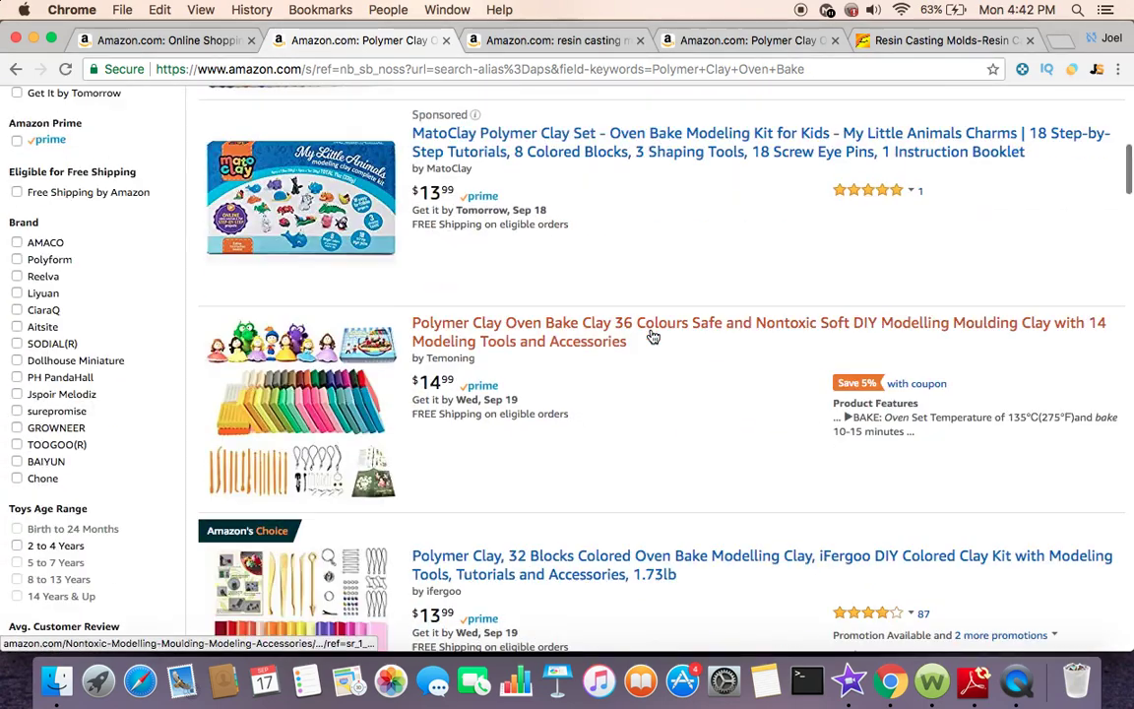
pyautogui.scroll(-10, 883, 264)
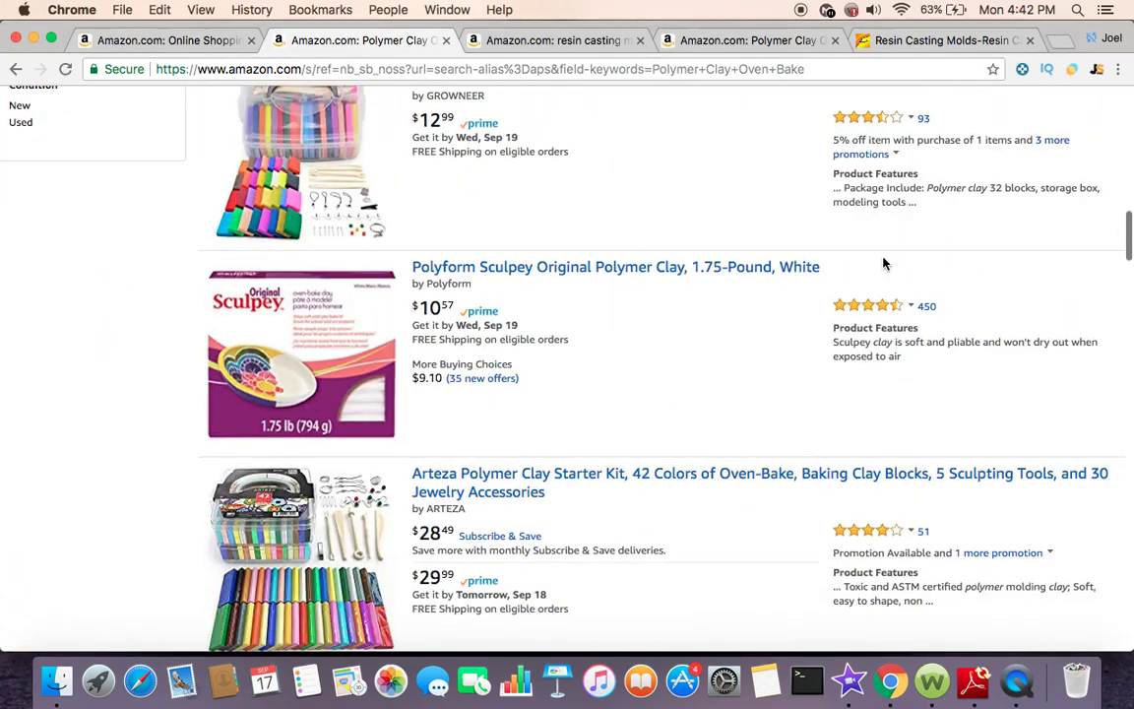
pyautogui.click(1097, 72)
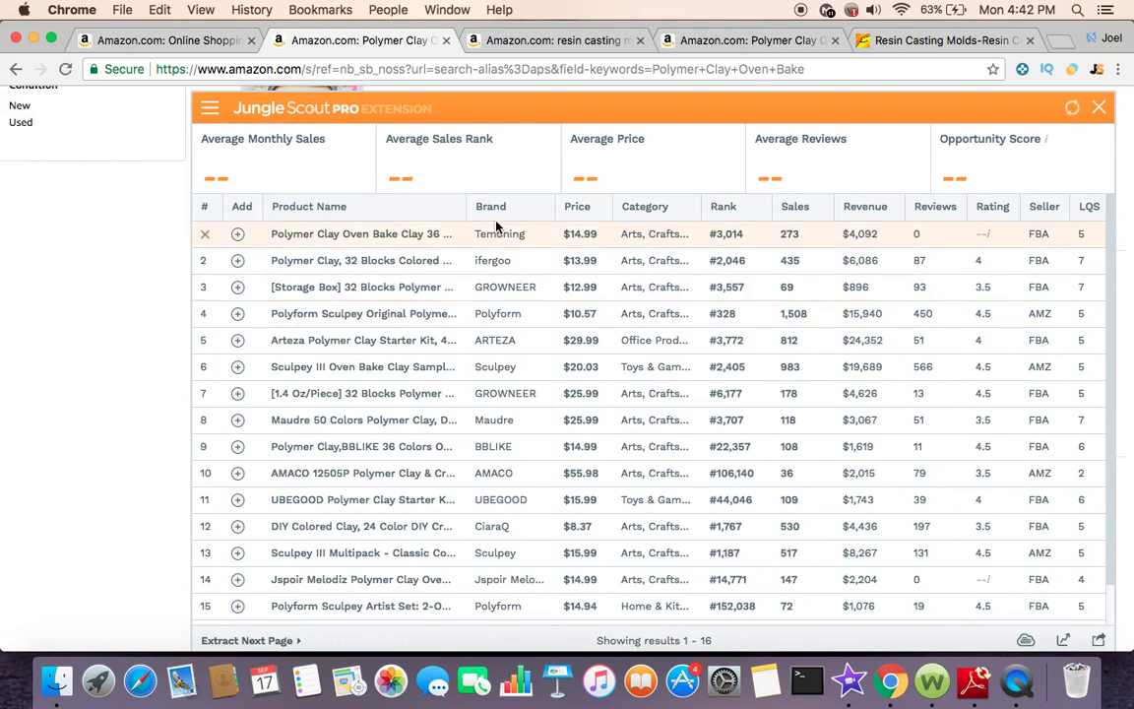
# - Examine the polymer clay products in the Jungle Scout list, comparing prices, sales, revenue and reviews
pyautogui.moveTo(399, 234)
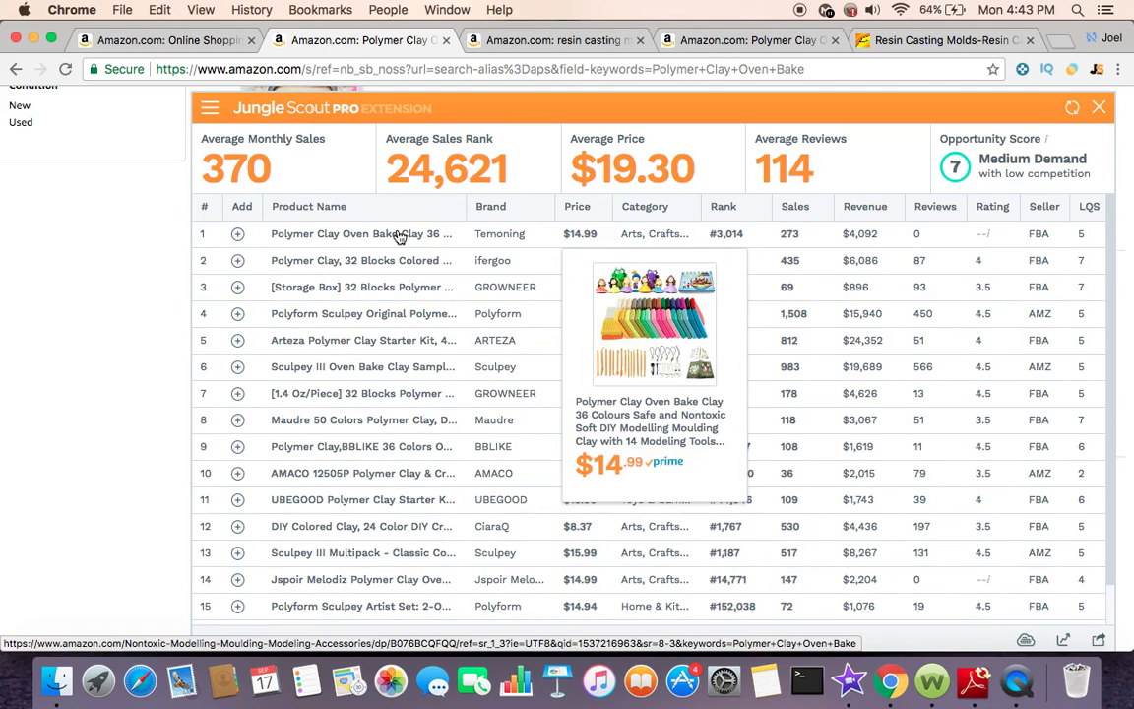
pyautogui.moveTo(417, 260)
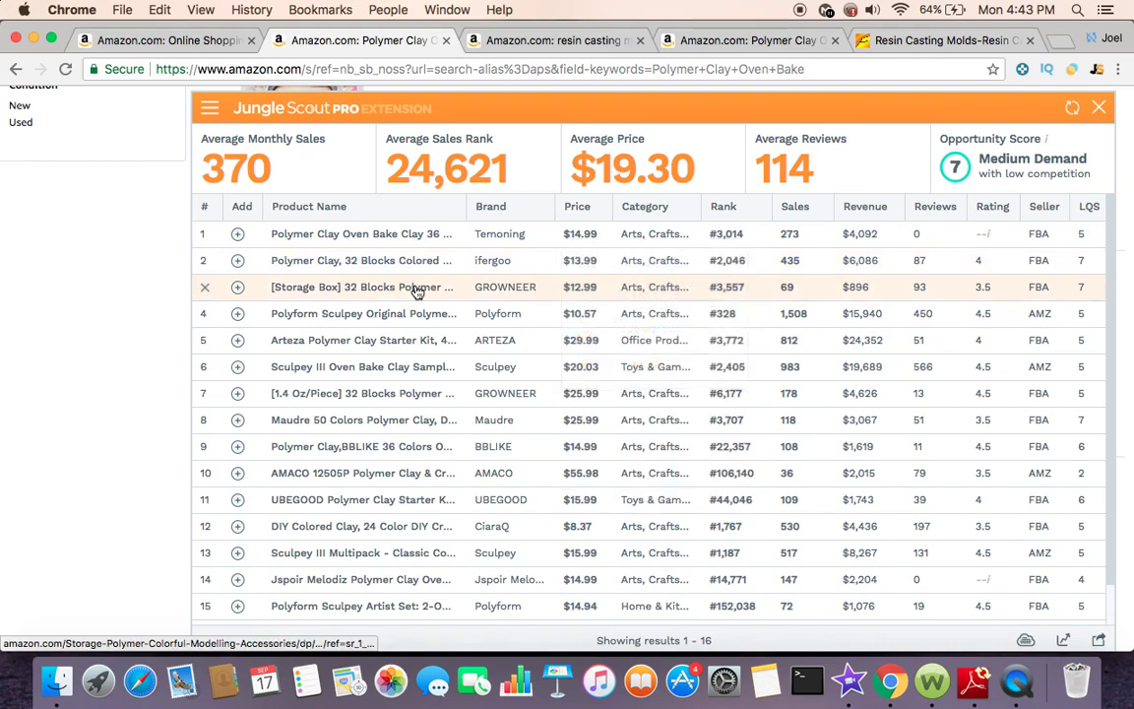
pyautogui.moveTo(414, 286)
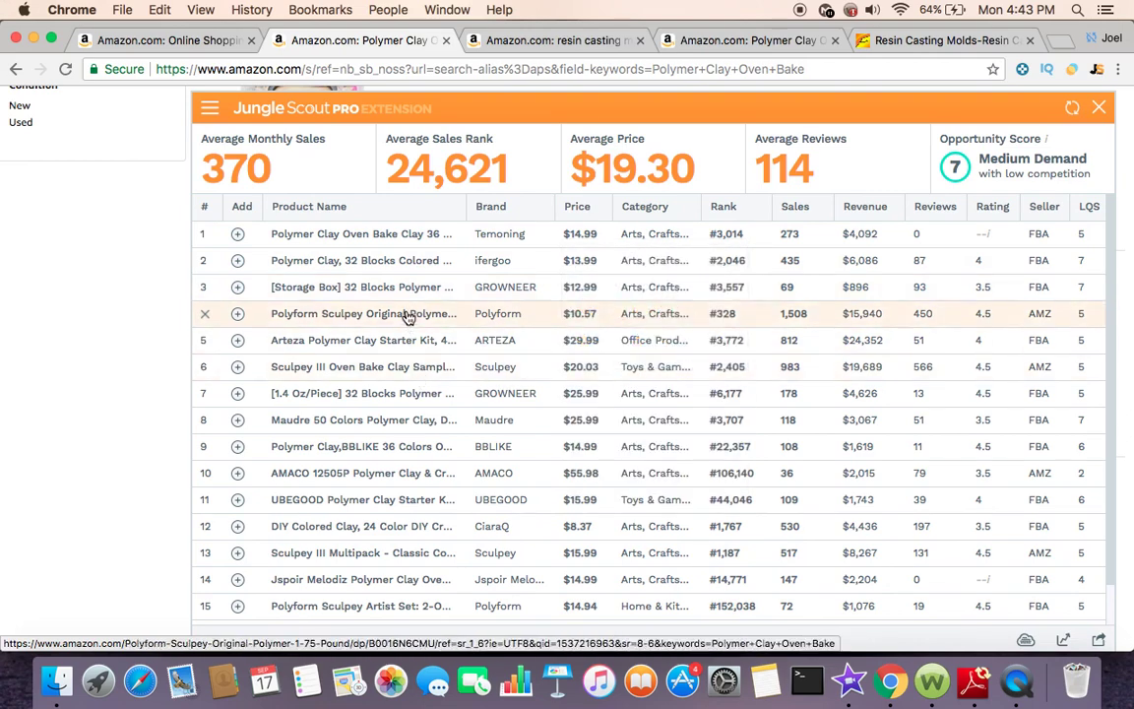
pyautogui.moveTo(407, 344)
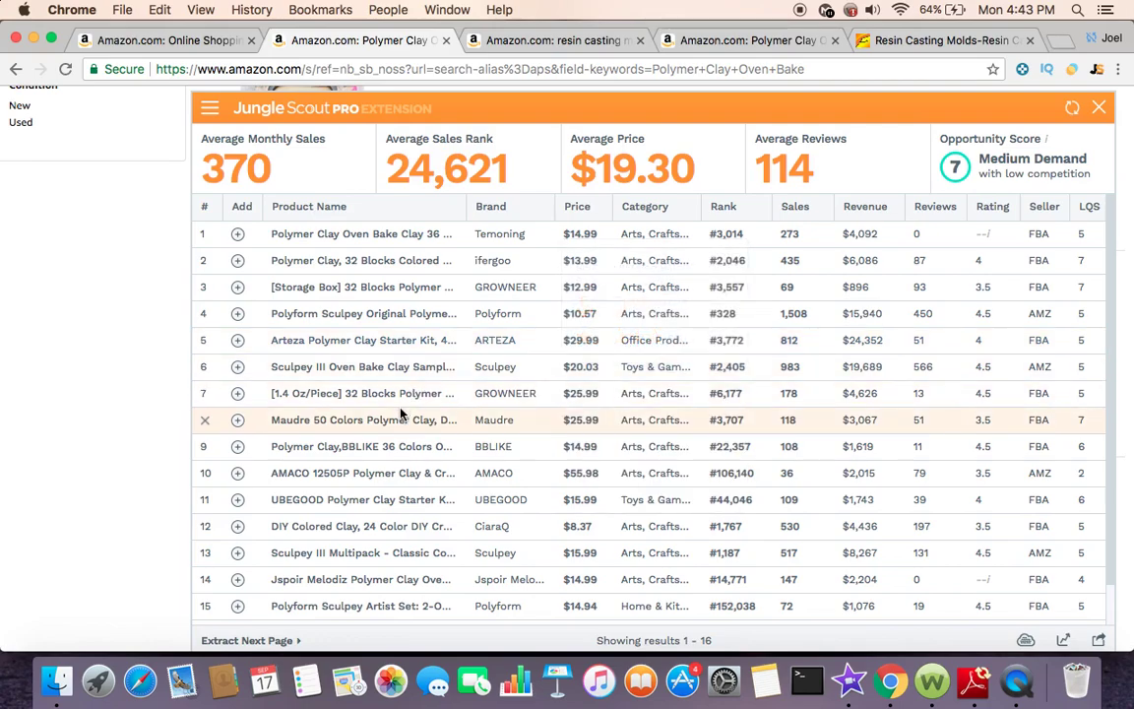
pyautogui.scroll(-1, 404, 413)
pyautogui.scroll(2, 413, 533)
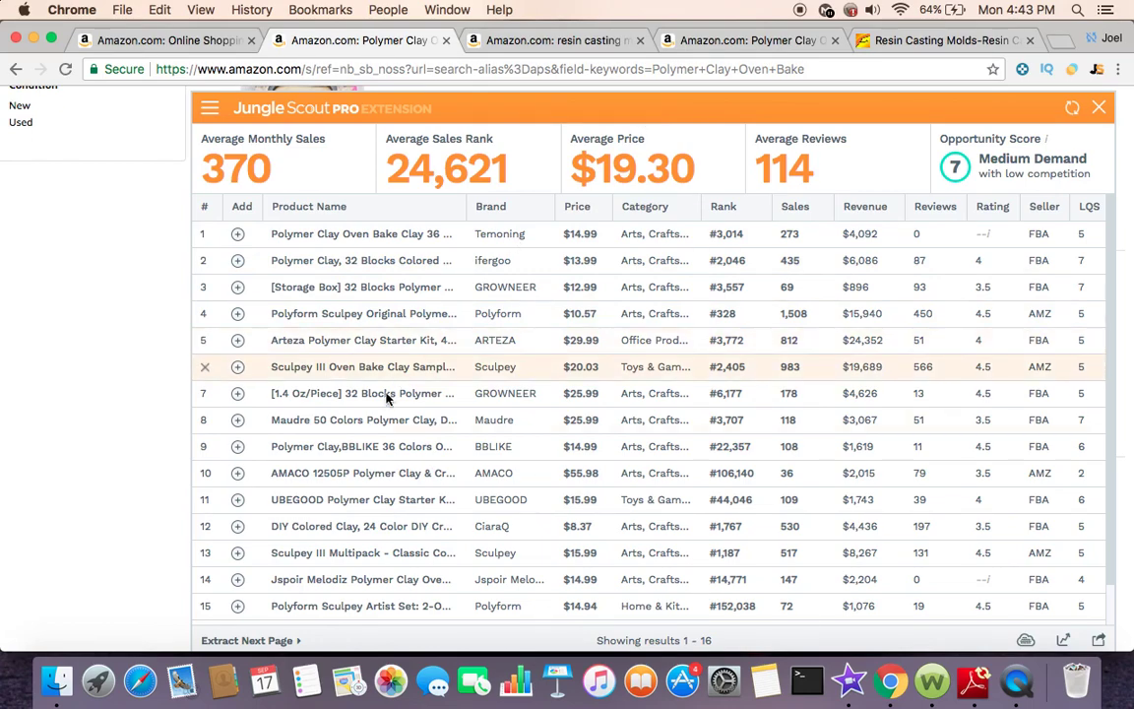
pyautogui.scroll(-2, 370, 428)
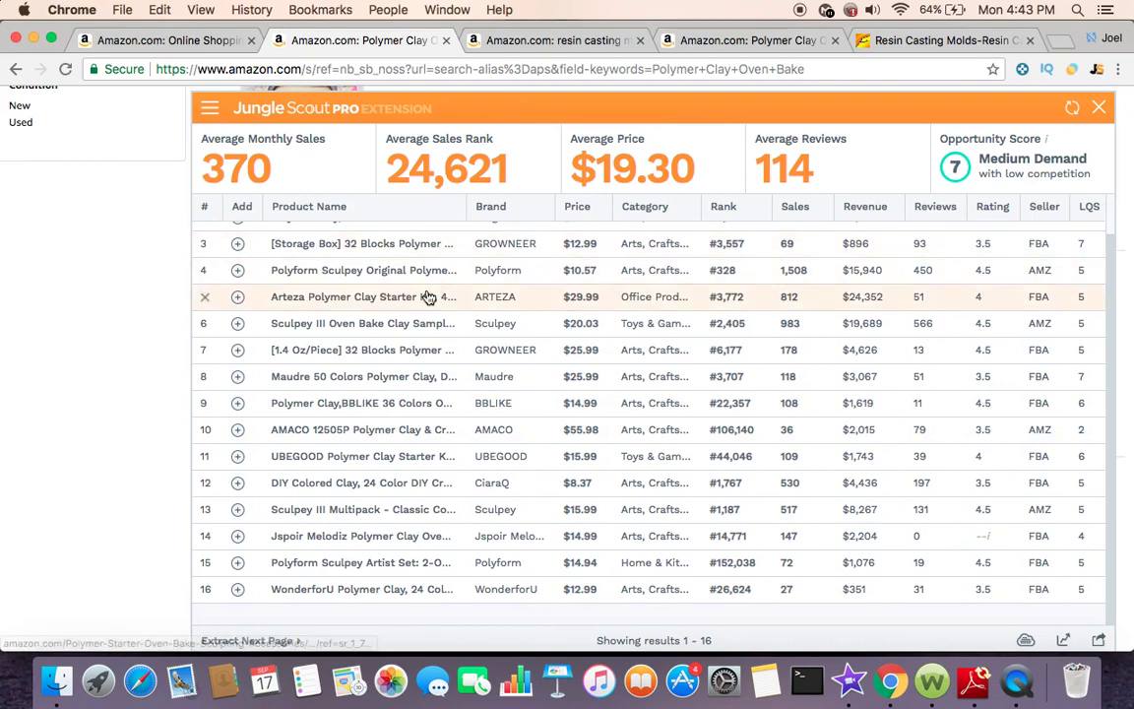
pyautogui.scroll(2, 430, 294)
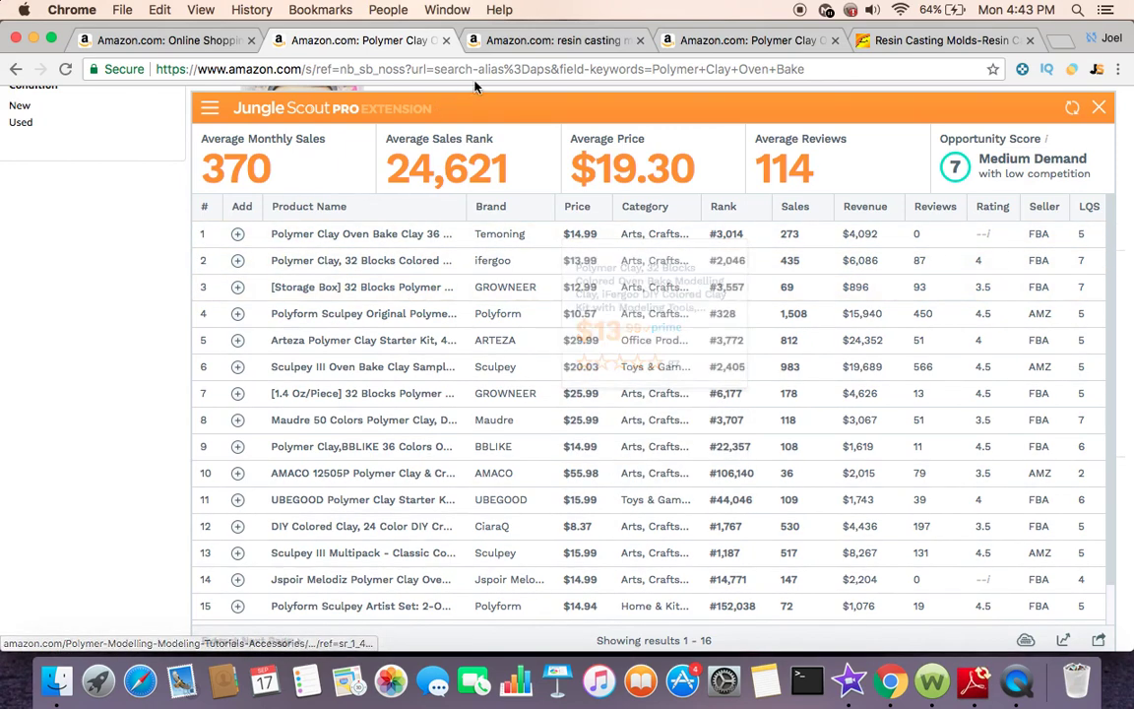
# - Return to the resin casting molds search results and close the Jungle Scout list there
pyautogui.click(551, 41)
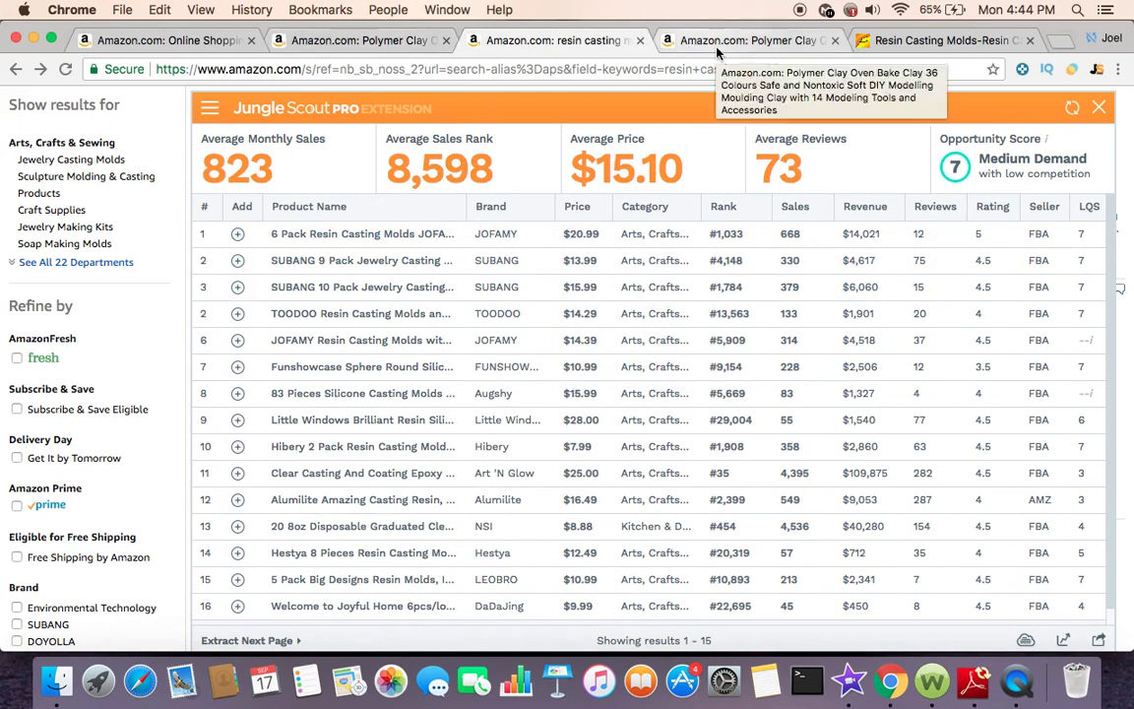
pyautogui.click(1100, 111)
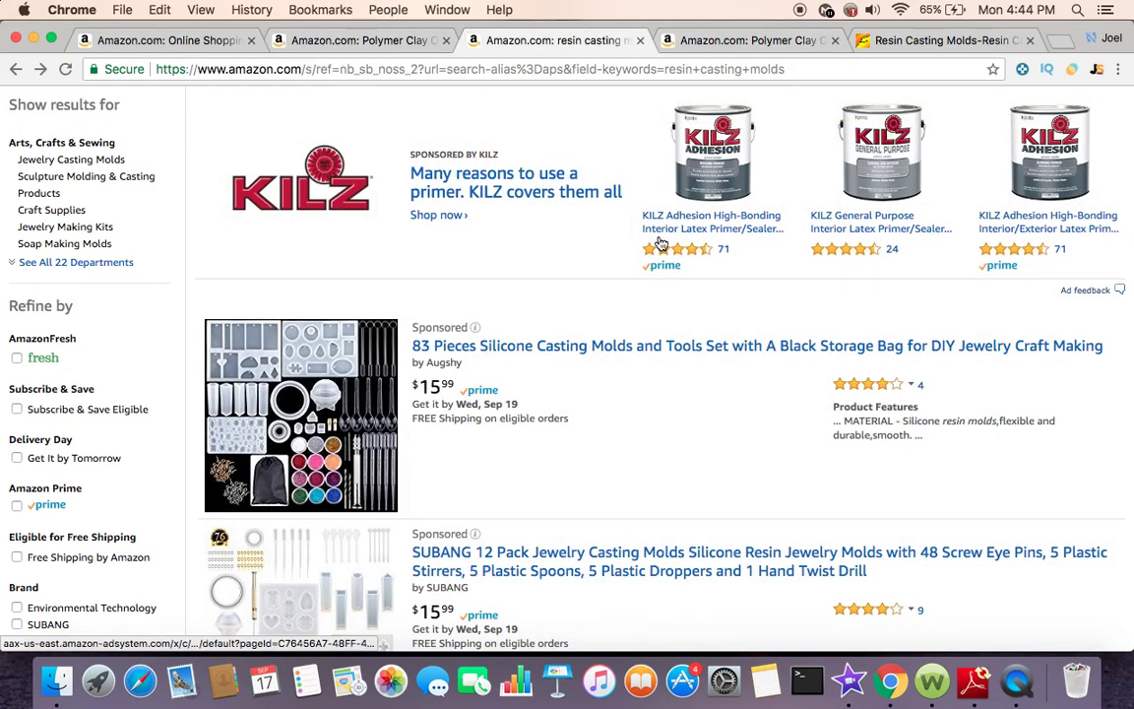